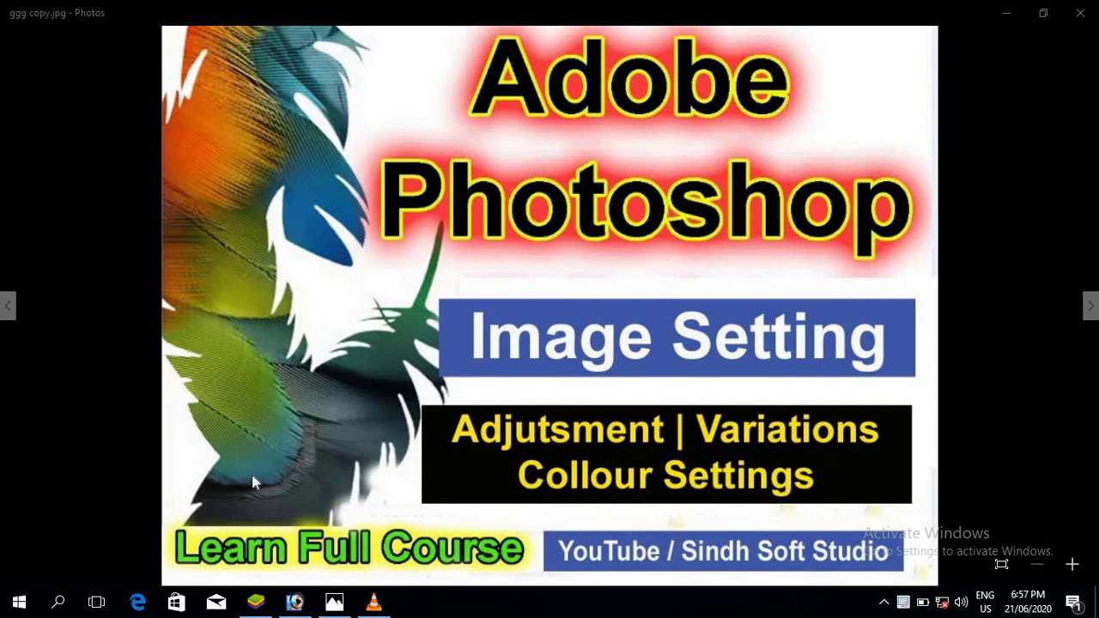
Bring Photoshop forward and make the 20180127_001833.jpg selfie the active document.
left_click(295, 602)
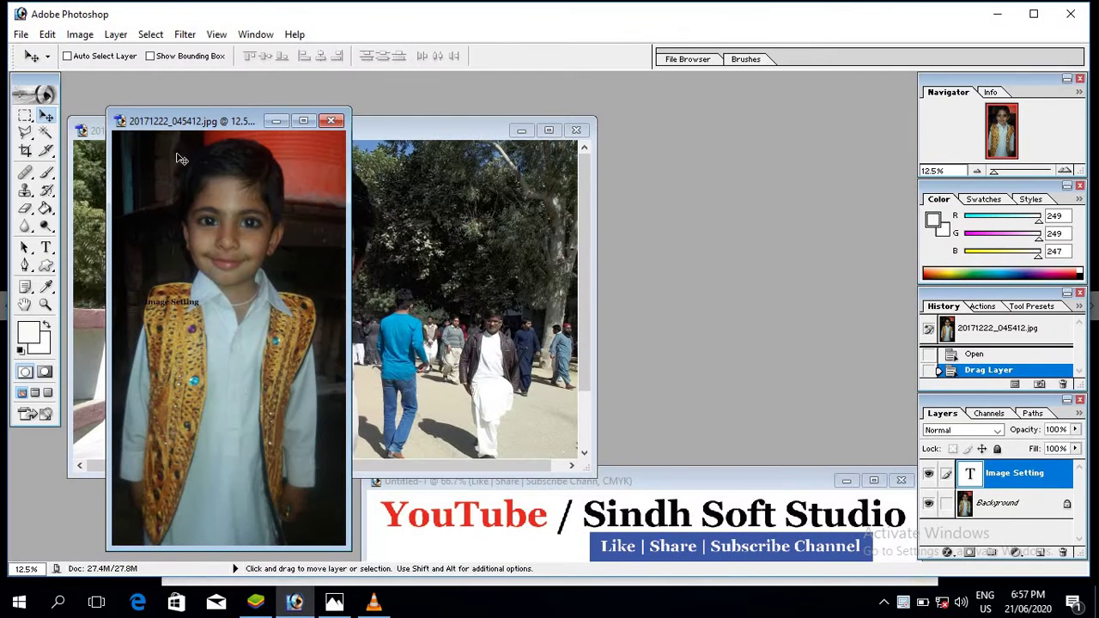
left_click_drag(384, 127, 384, 120)
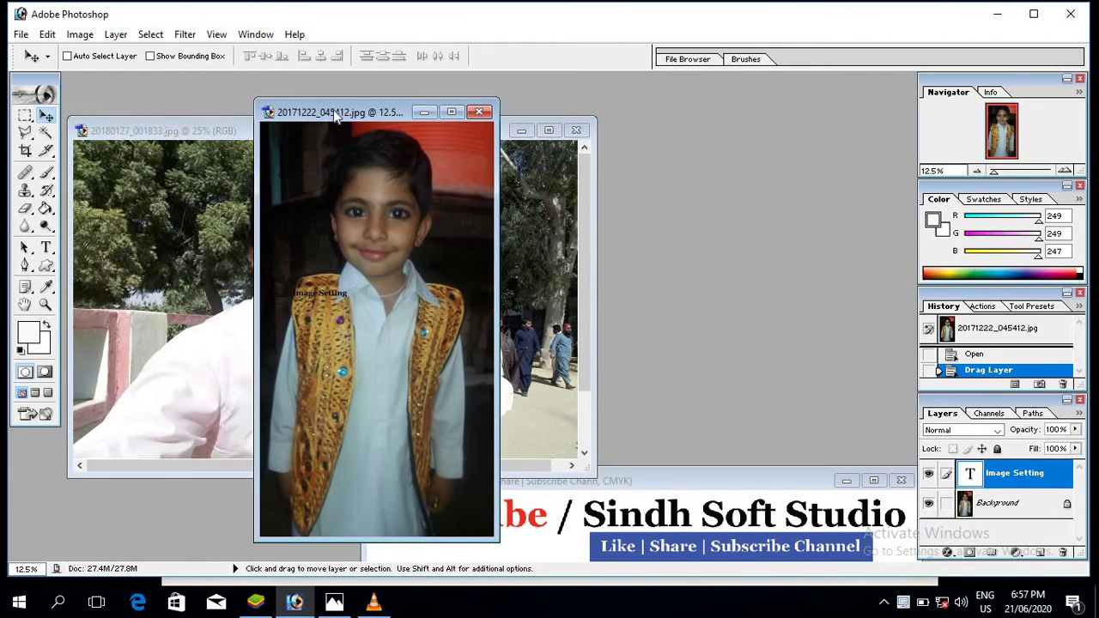
left_click(80, 34)
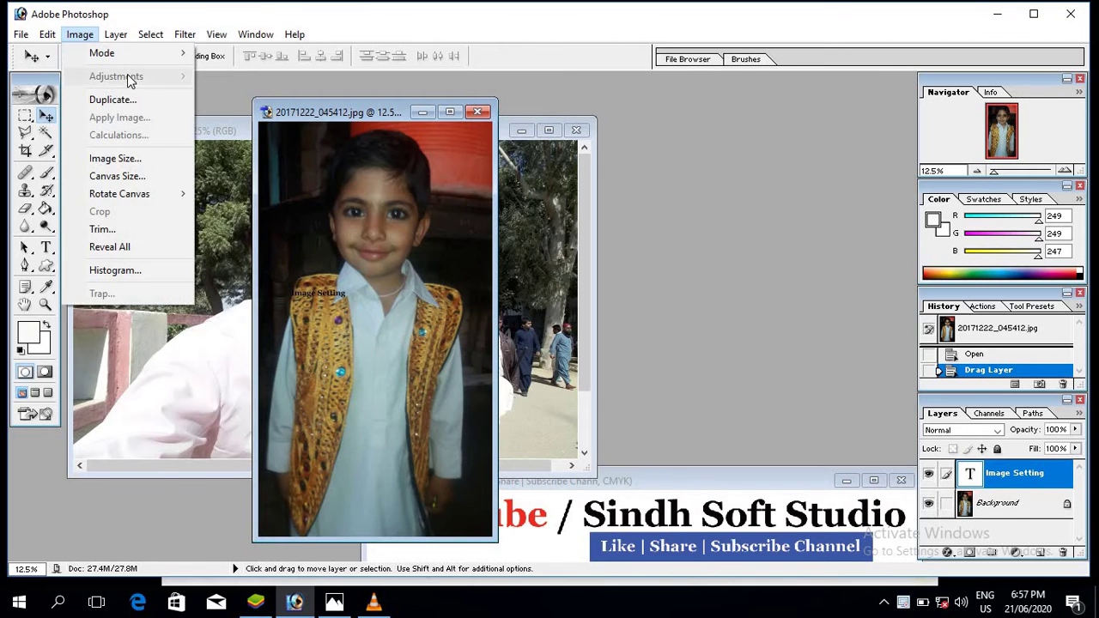
left_click(219, 130)
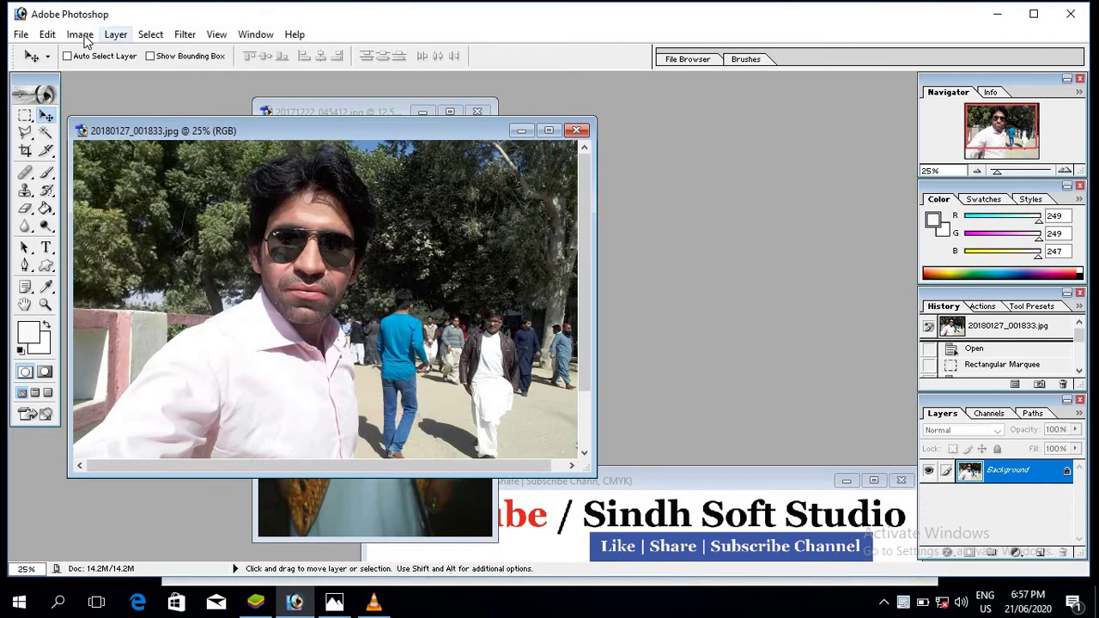
left_click(80, 34)
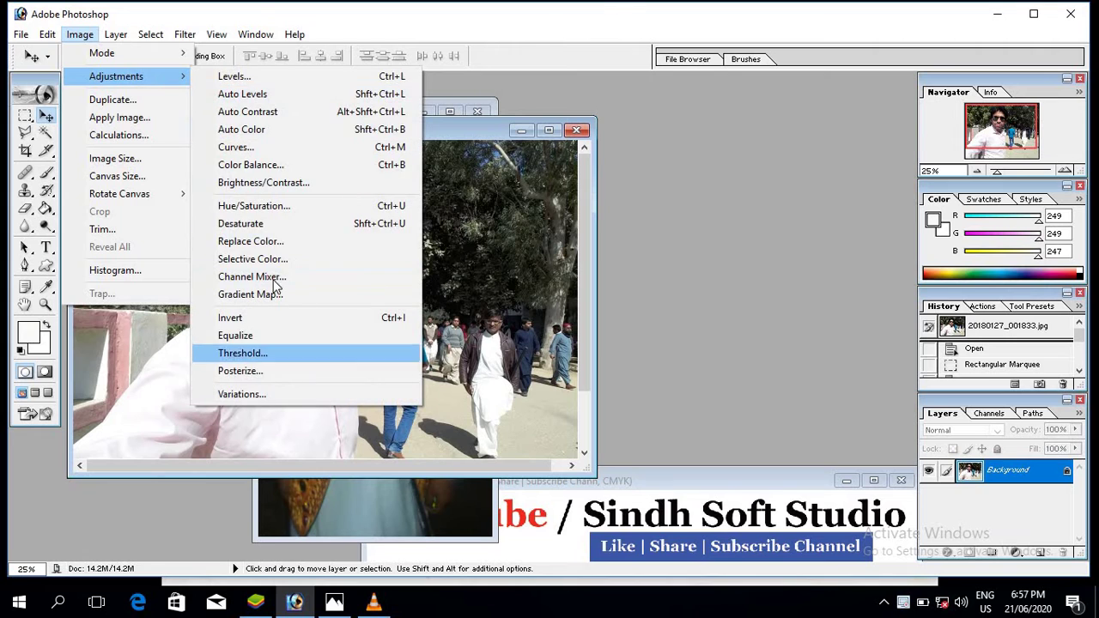
mouse_move(116, 76)
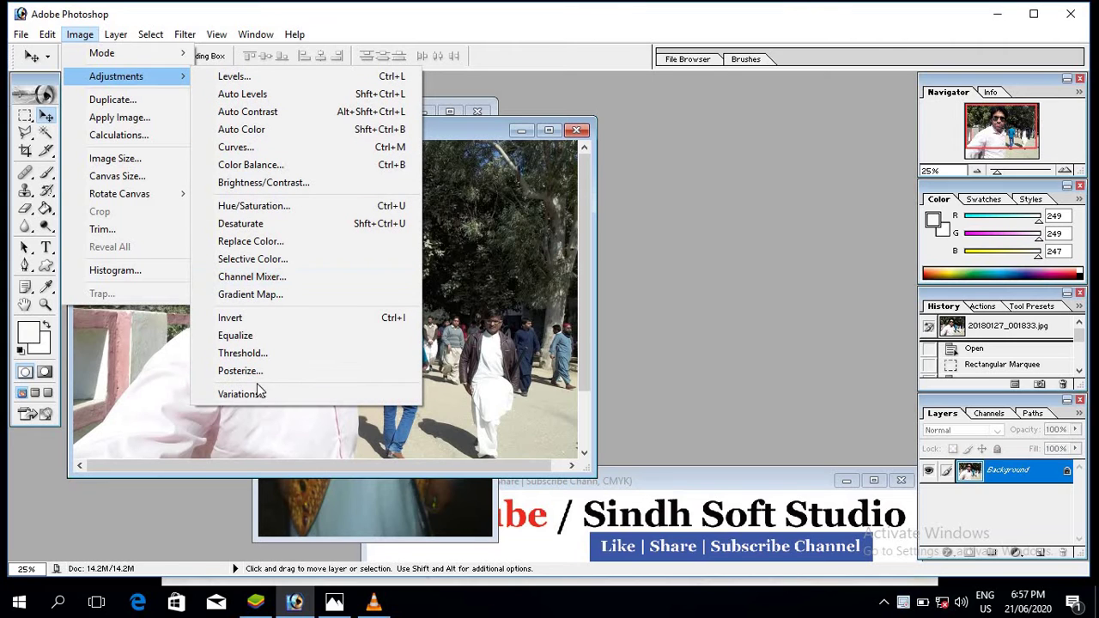
In Levels, raise the RGB output black level to 96 and lift the midtone gamma.
left_click(271, 77)
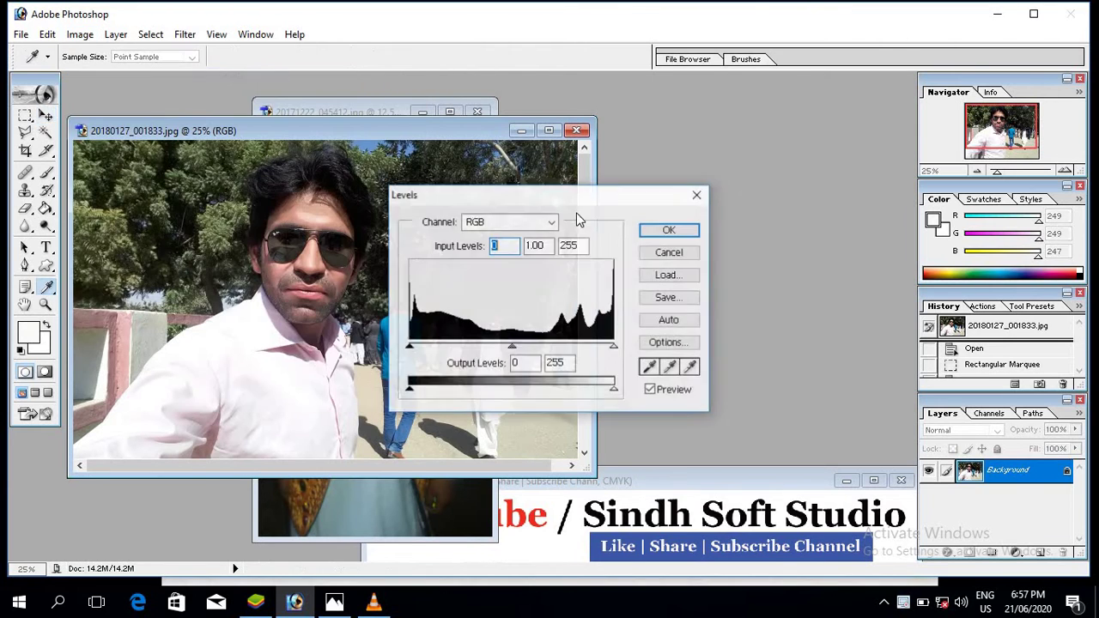
mouse_move(411, 389)
left_mouse_down()
mouse_move(527, 389)
mouse_move(486, 389)
left_mouse_up()
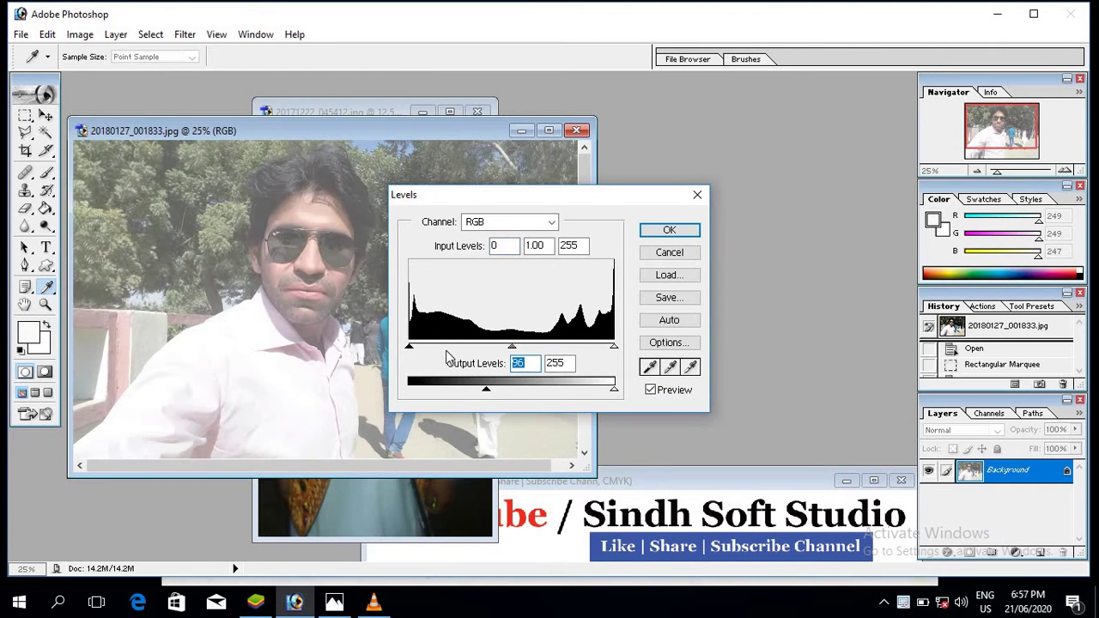
mouse_move(409, 346)
left_mouse_down()
mouse_move(491, 363)
mouse_move(389, 359)
left_mouse_up()
mouse_move(512, 346)
left_mouse_down()
mouse_move(467, 346)
mouse_move(552, 346)
left_mouse_up()
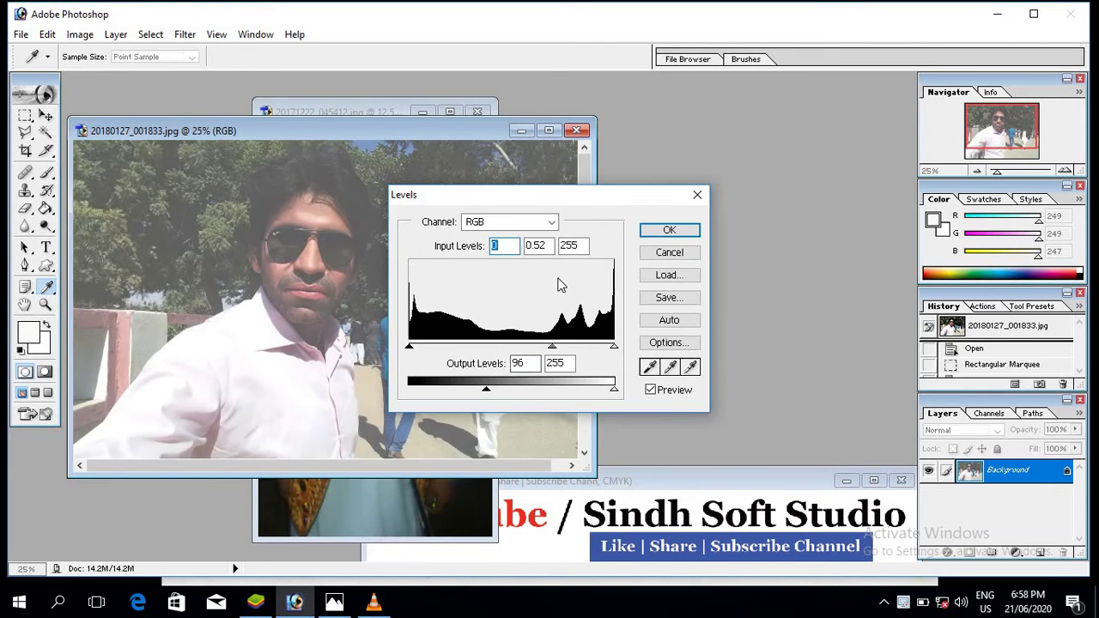
Boost the Green channel midtones and apply the Levels adjustment.
left_click(552, 222)
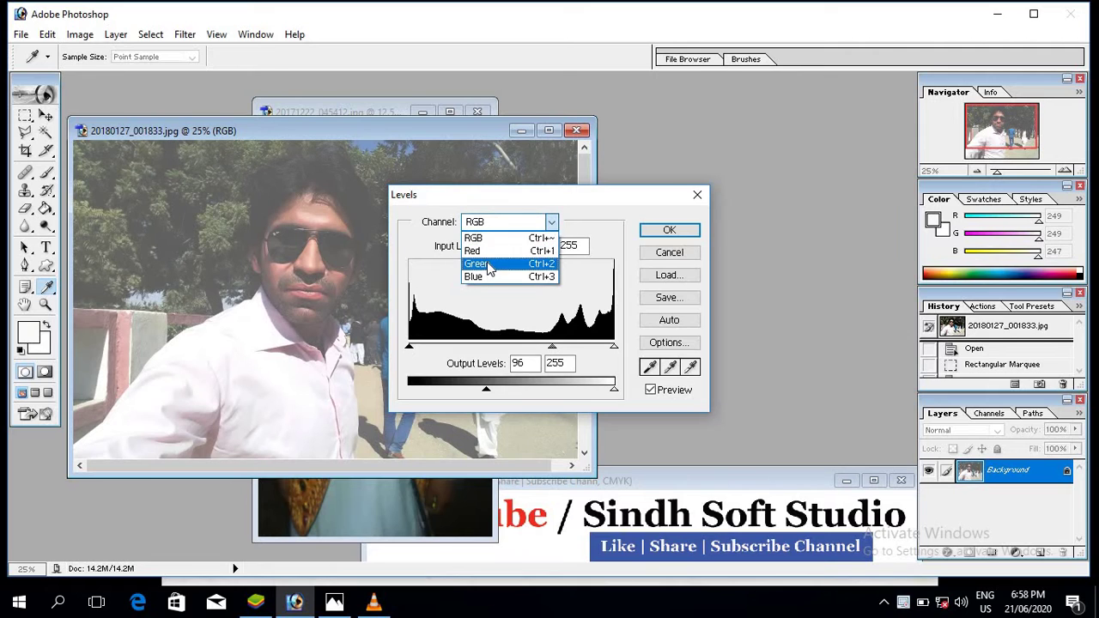
left_click(478, 264)
key("Tab")
key("Tab")
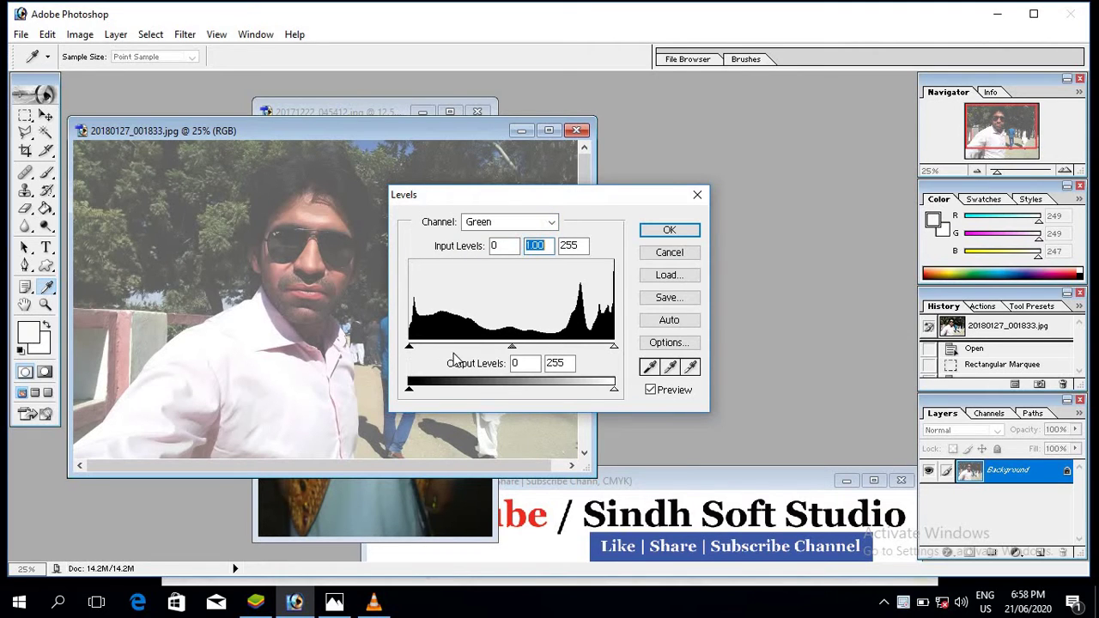
left_click_drag(512, 347, 447, 350)
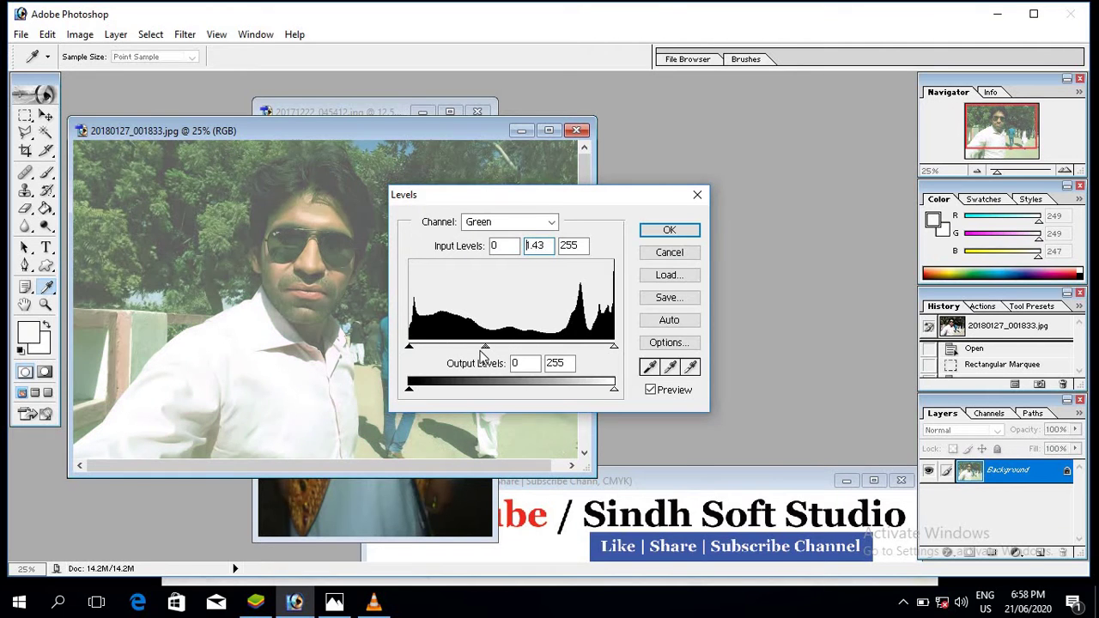
left_click(510, 224)
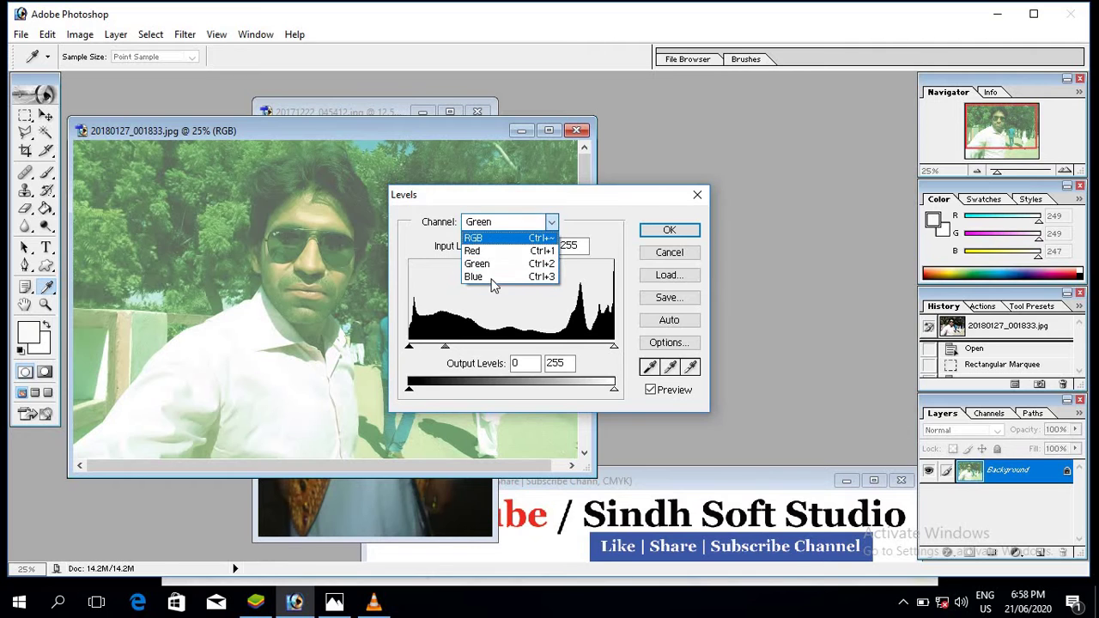
left_click(507, 318)
left_click(669, 230)
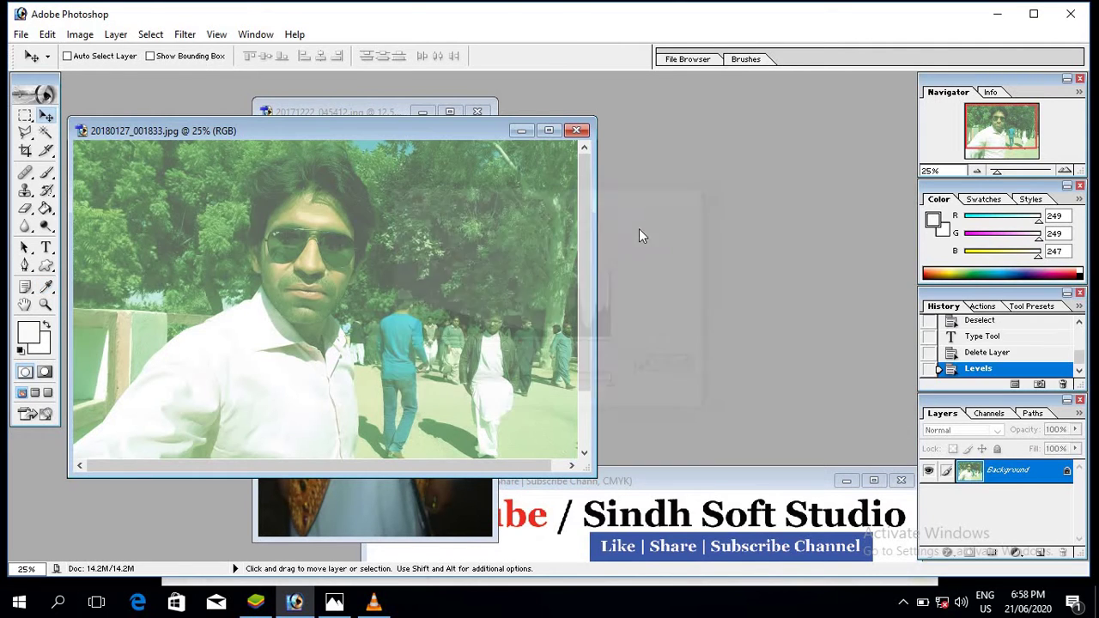
Undo the Levels change and apply Auto Levels to the selfie.
key("ctrl+z")
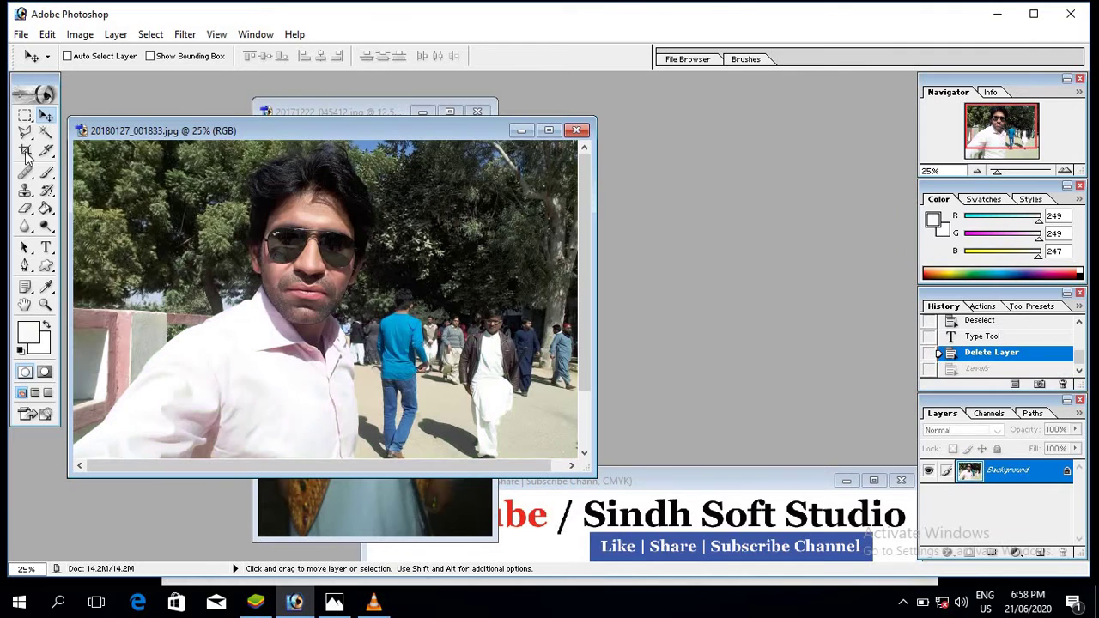
left_click(80, 35)
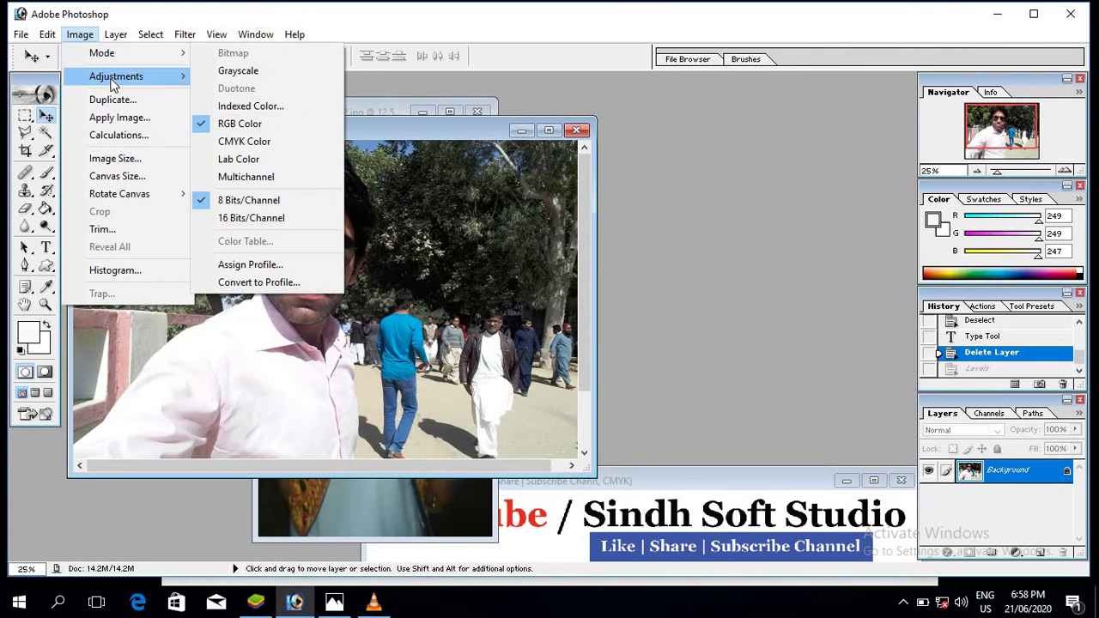
left_click(272, 94)
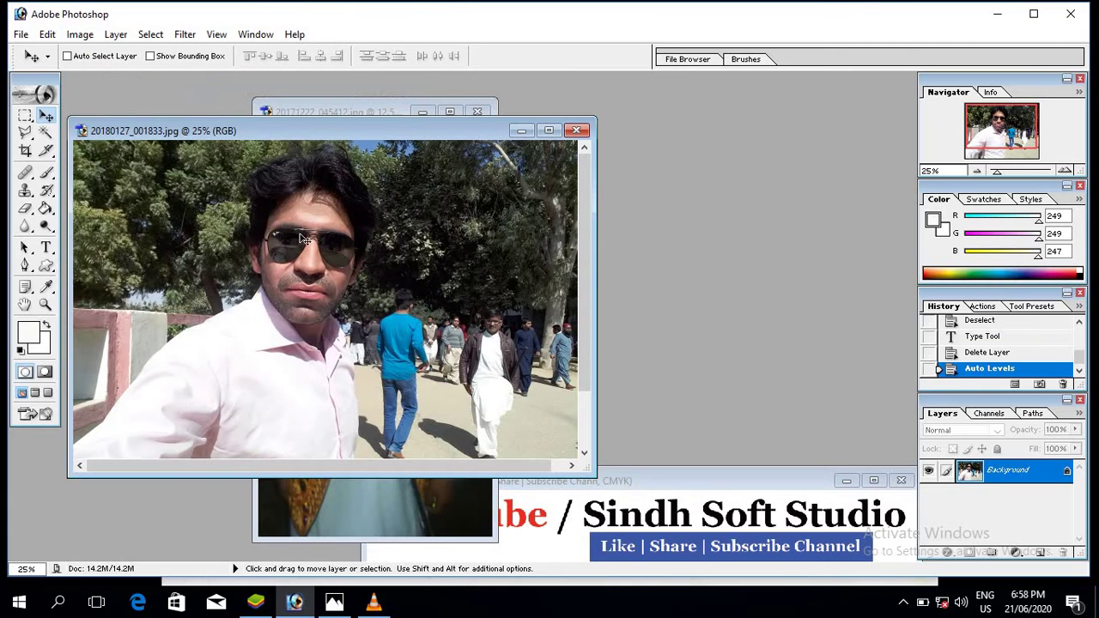
Apply Auto Contrast, then bring up the Curves adjustment.
left_click(80, 35)
mouse_move(116, 76)
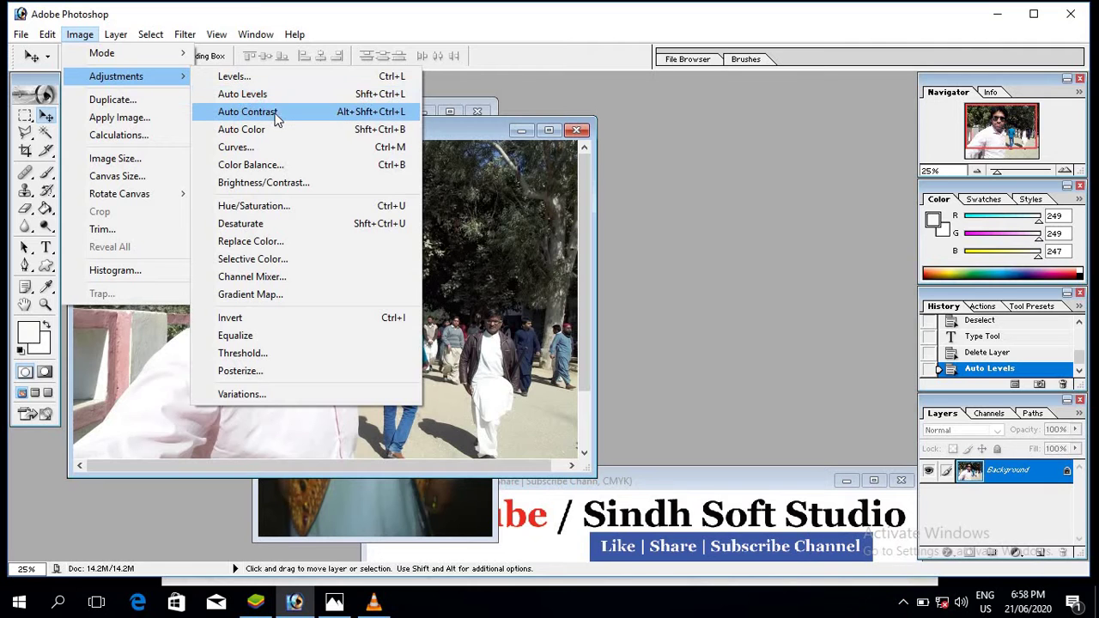
left_click(271, 111)
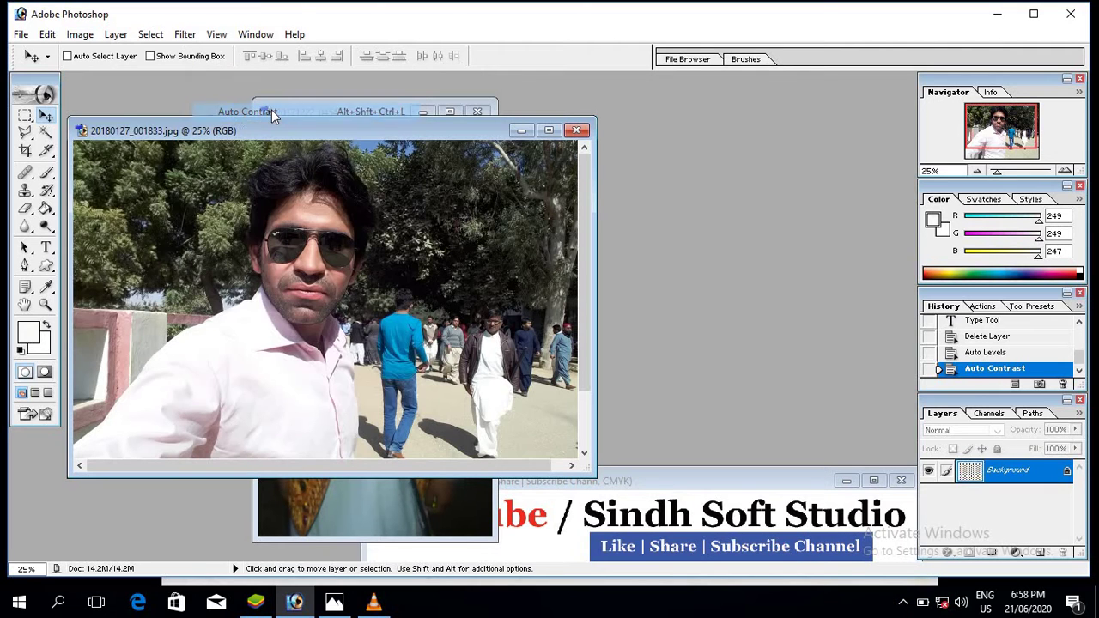
left_click(79, 34)
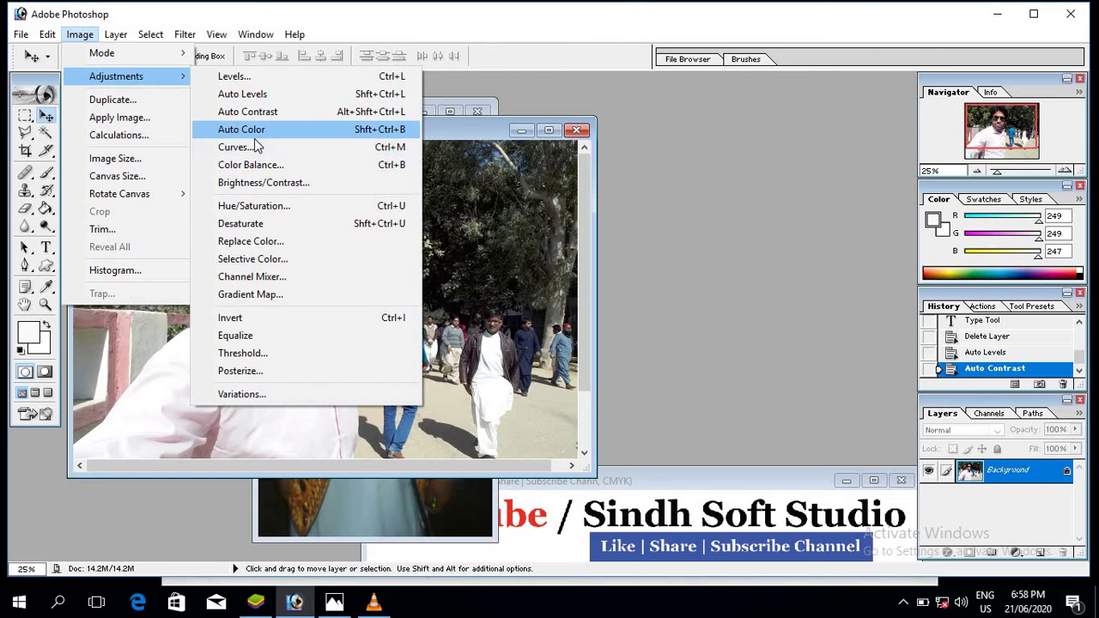
left_click(266, 150)
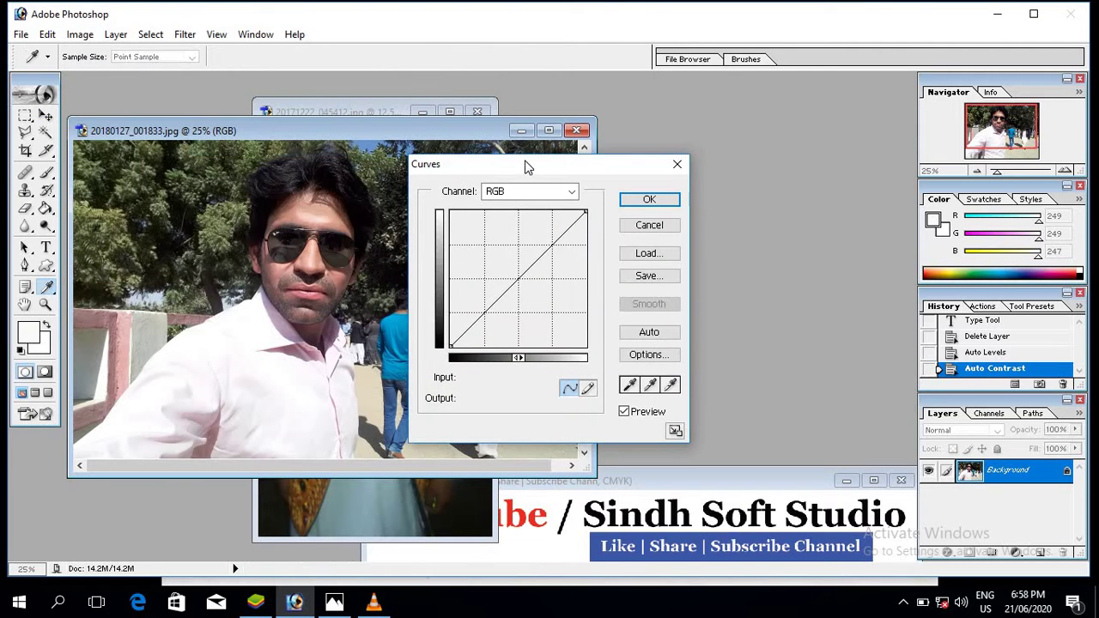
Cancel the Curves dialog and close the stray Windows Run prompt.
left_click_drag(464, 163, 384, 138)
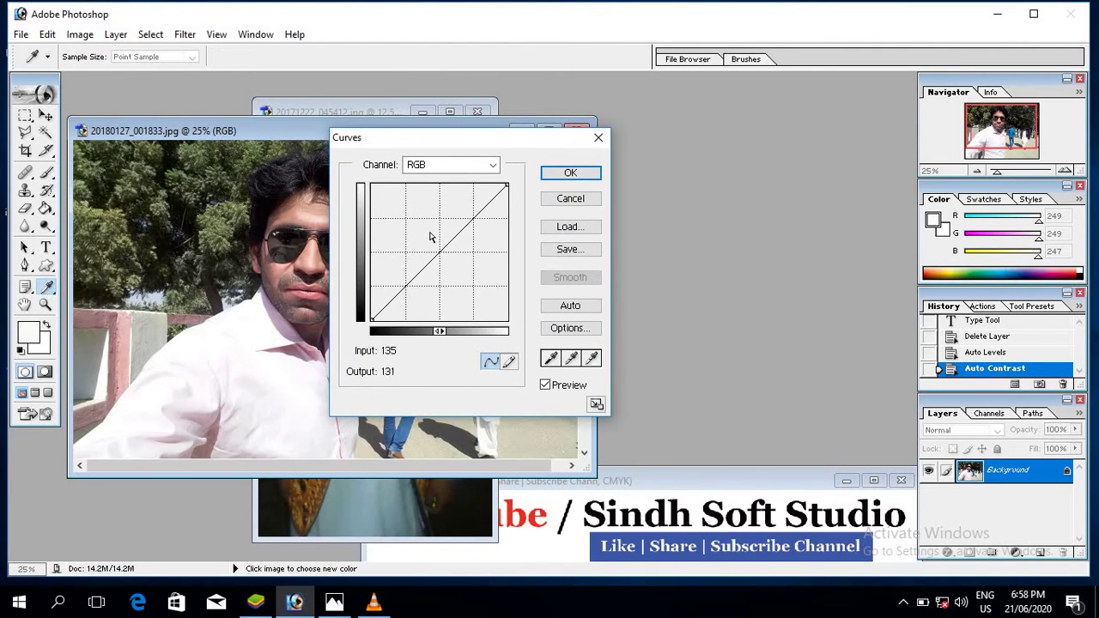
left_click(546, 200)
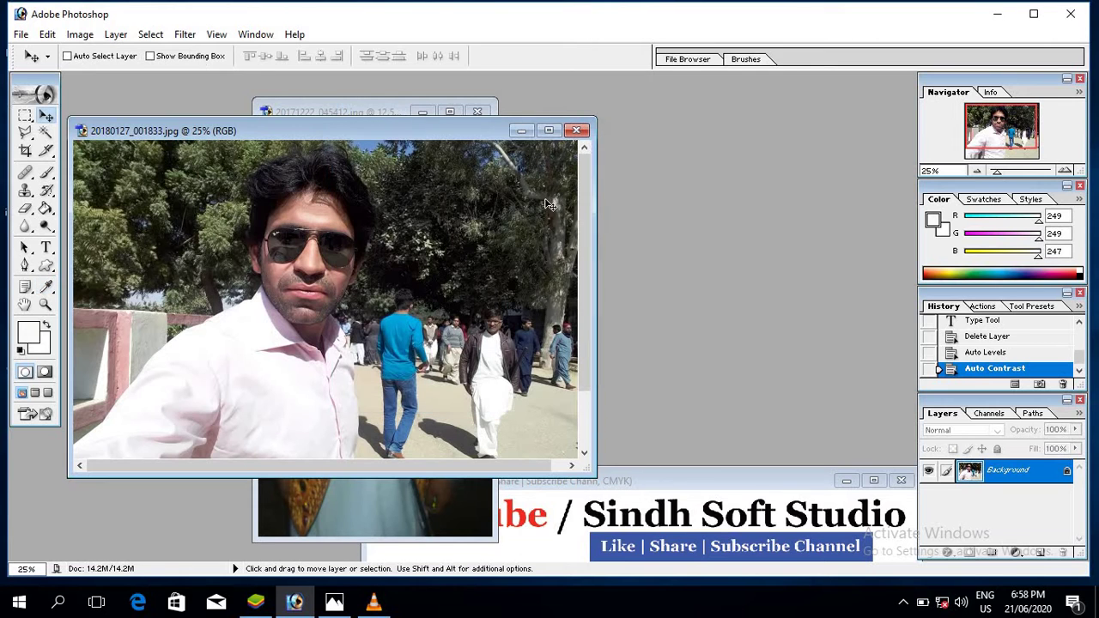
key("super+r")
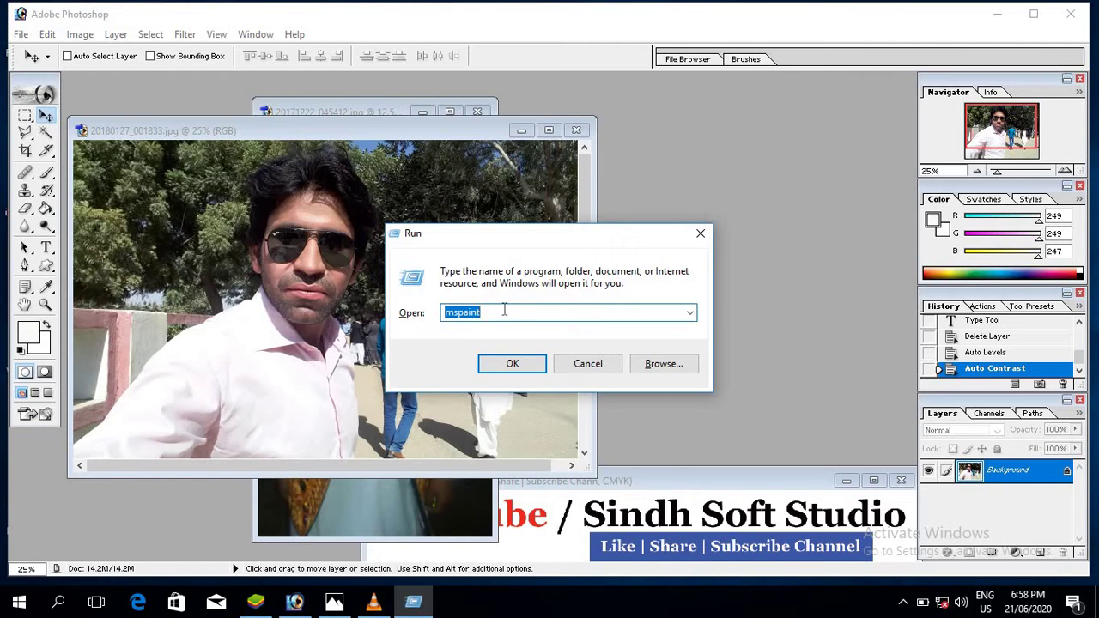
key("BackSpace")
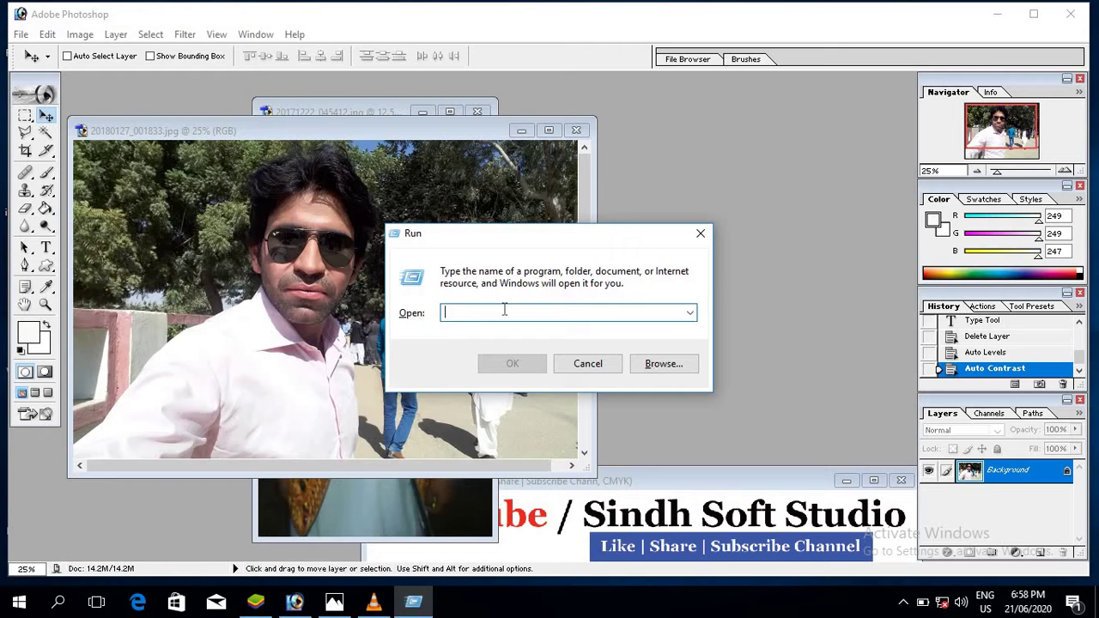
left_click(700, 234)
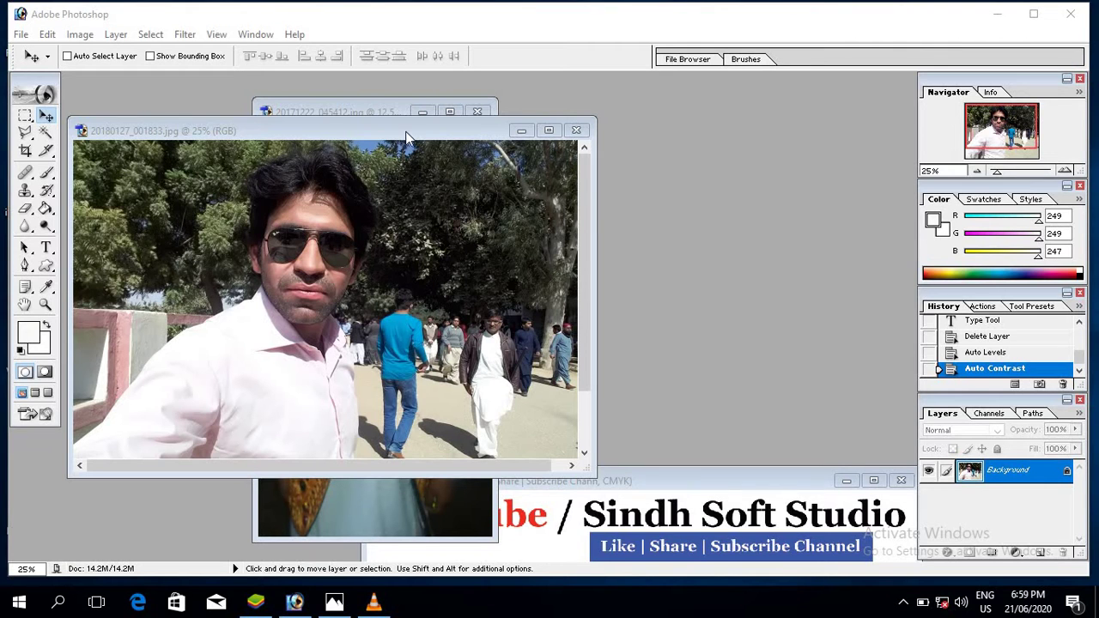
Reopen Curves with Ctrl+M, cancel it, and dismiss another Run prompt.
left_click_drag(409, 135, 453, 140)
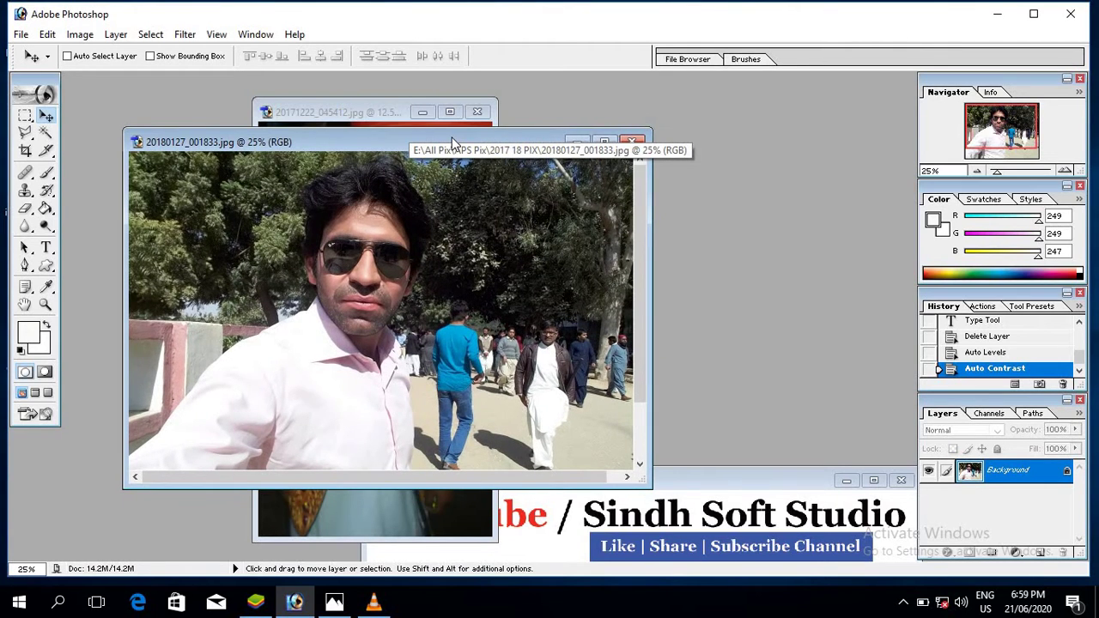
key("ctrl+m")
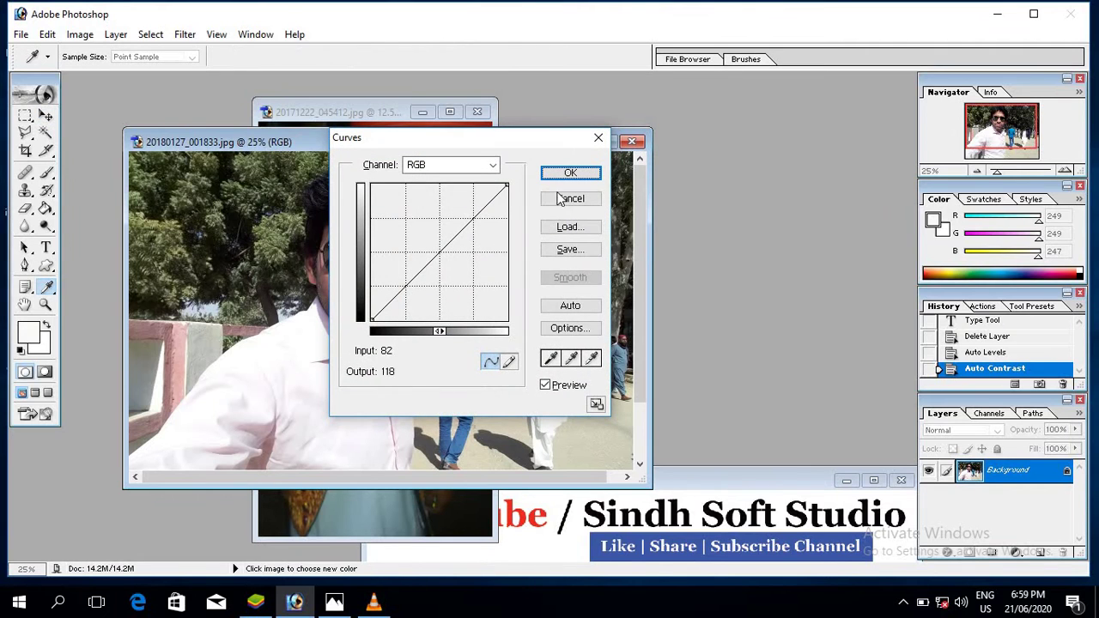
left_click(572, 200)
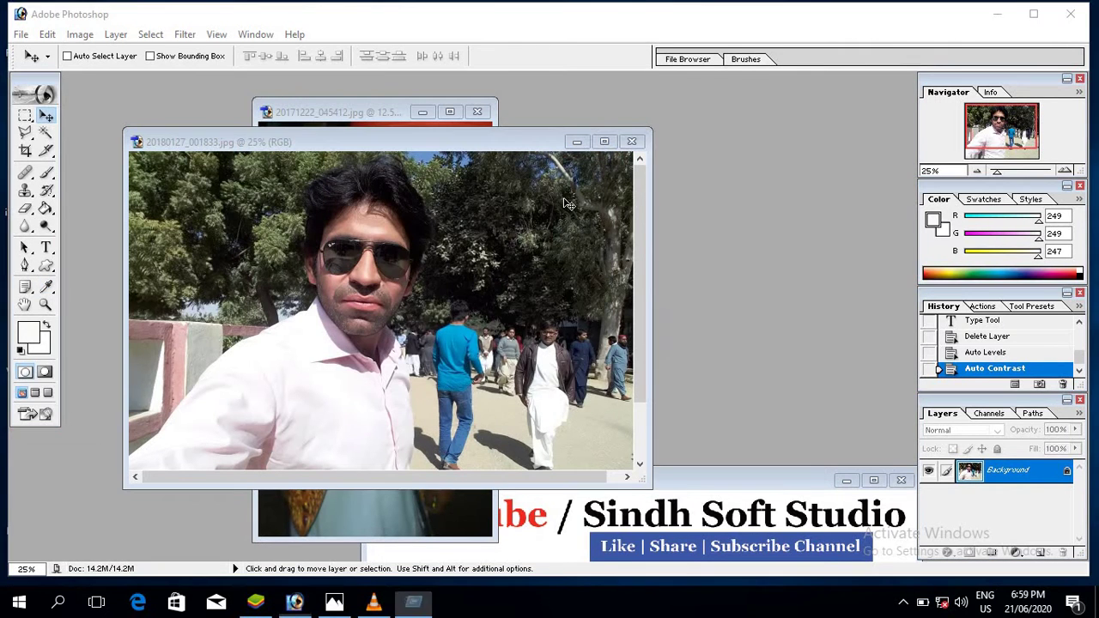
key("super+r")
type("ctrl+R")
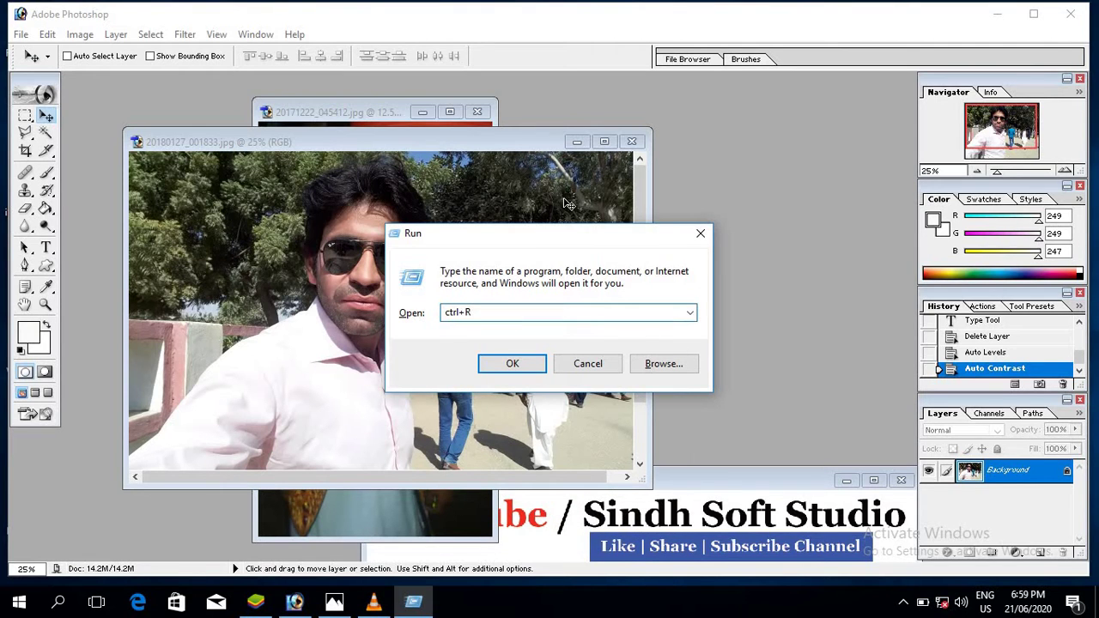
left_click(583, 365)
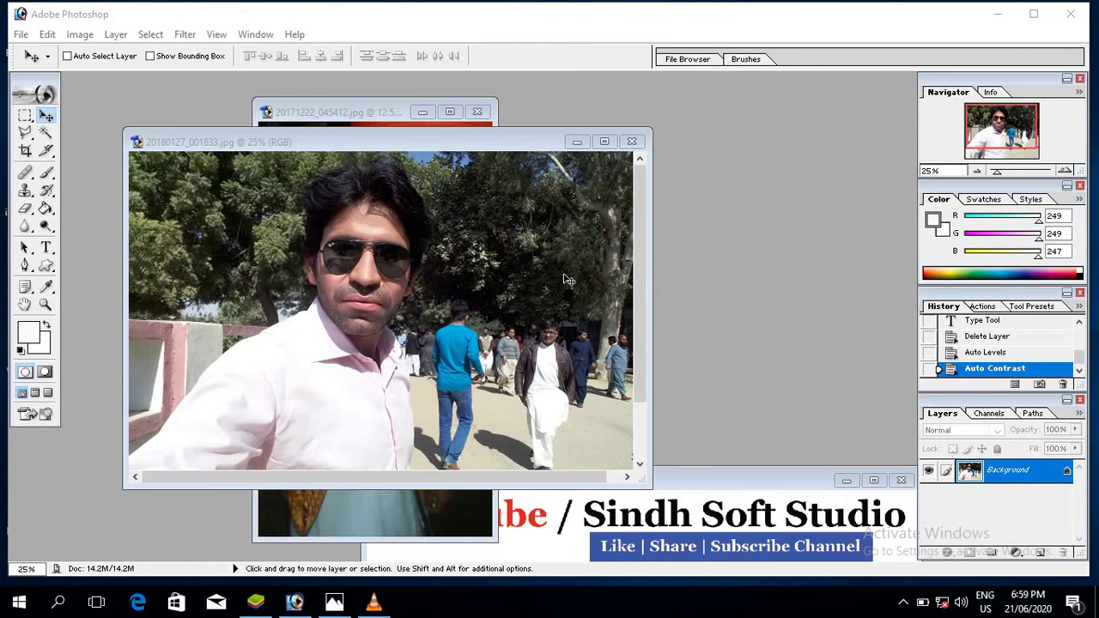
left_click(80, 34)
mouse_move(116, 76)
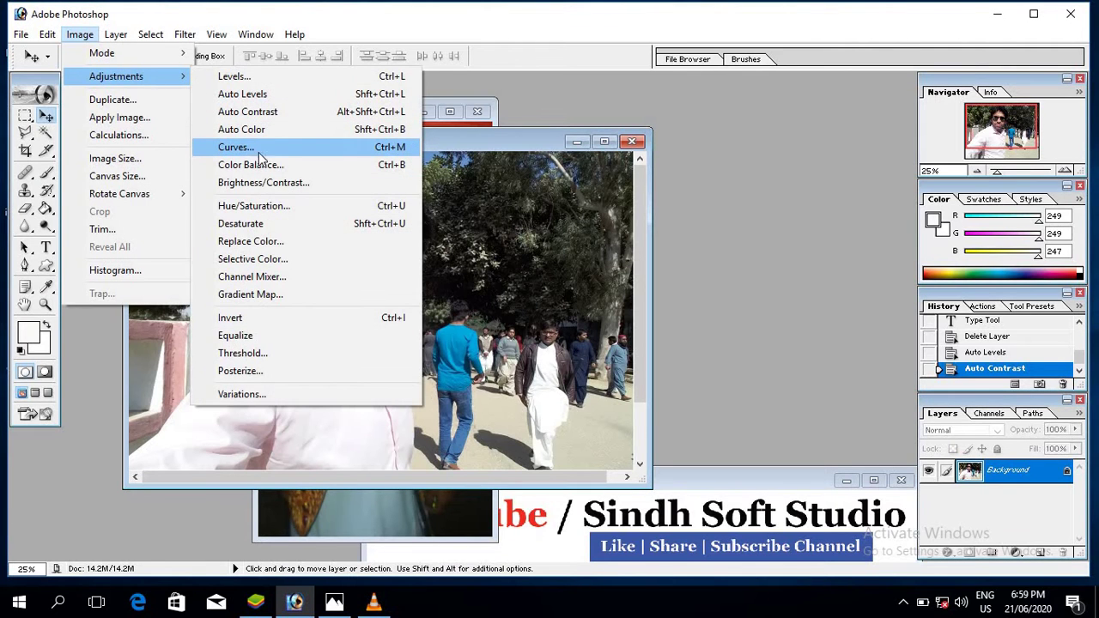
left_click(391, 148)
left_click_drag(471, 139, 720, 122)
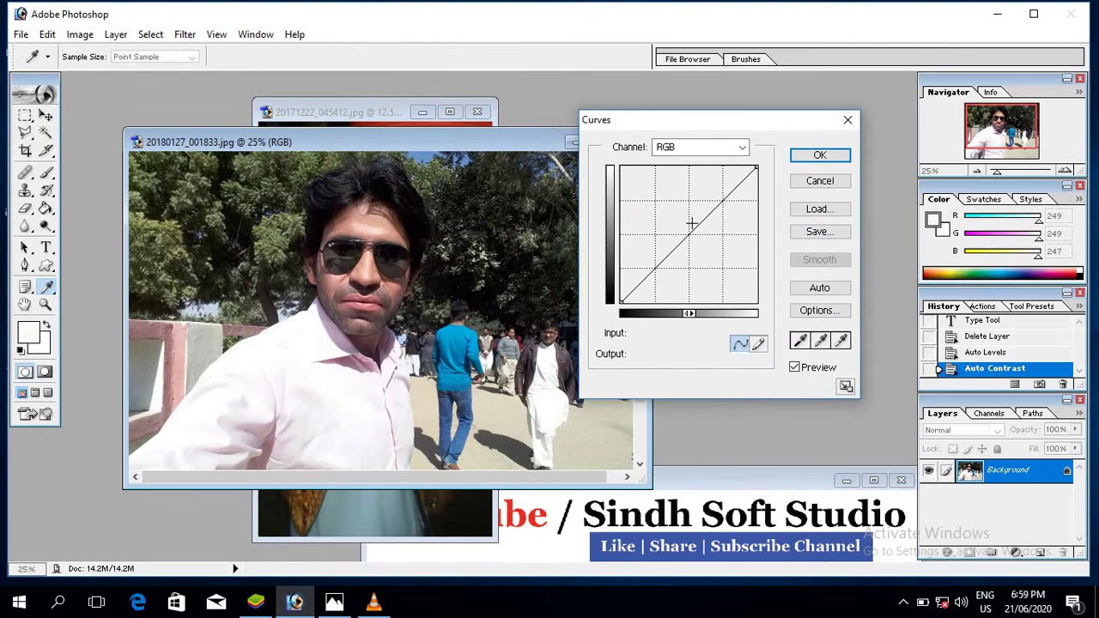
mouse_move(689, 234)
left_mouse_down()
mouse_move(661, 203)
mouse_move(726, 260)
mouse_move(676, 217)
left_mouse_up()
left_click(689, 148)
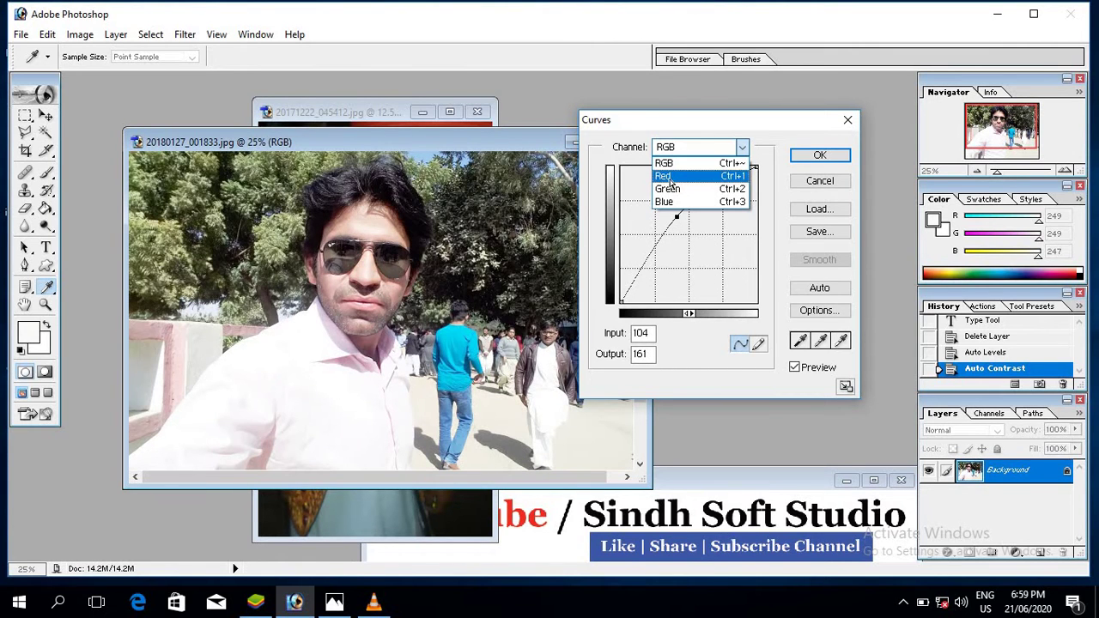
left_click(669, 177)
mouse_move(680, 229)
left_mouse_down()
mouse_move(662, 204)
mouse_move(704, 241)
mouse_move(665, 206)
mouse_move(699, 235)
mouse_move(667, 216)
left_mouse_up()
left_click(728, 148)
left_click(667, 188)
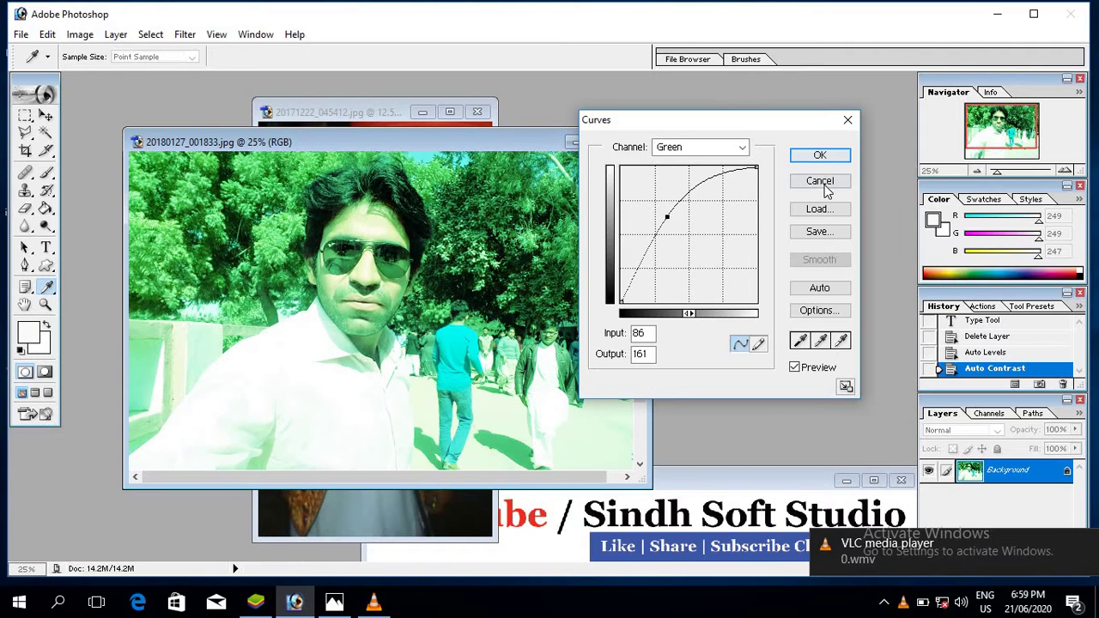
left_click(820, 155)
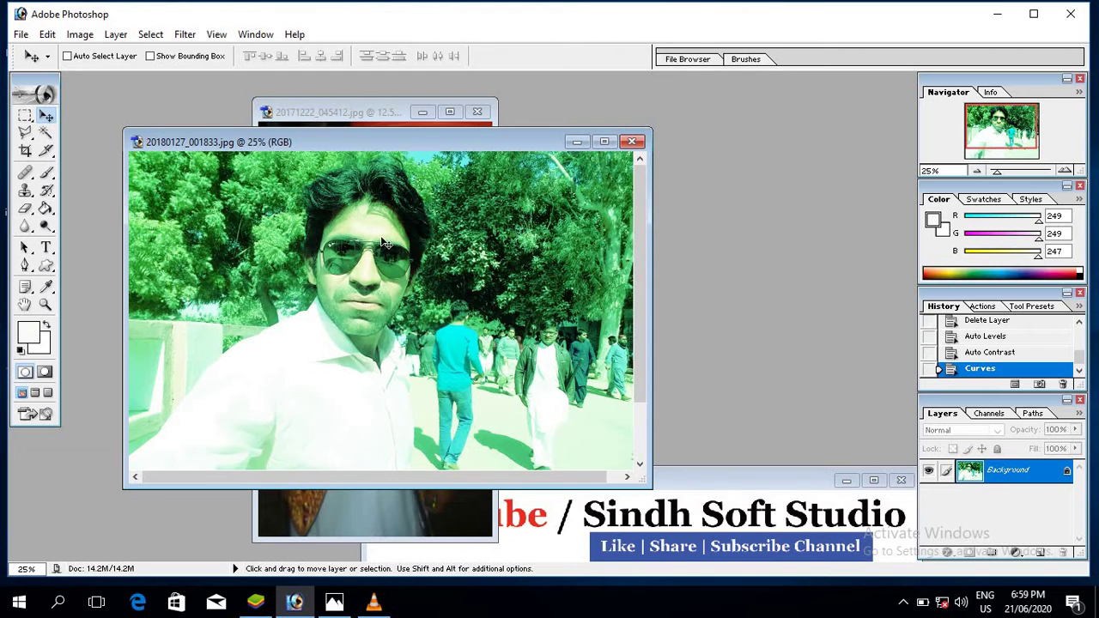
key("alt")
key("ctrl+alt+z")
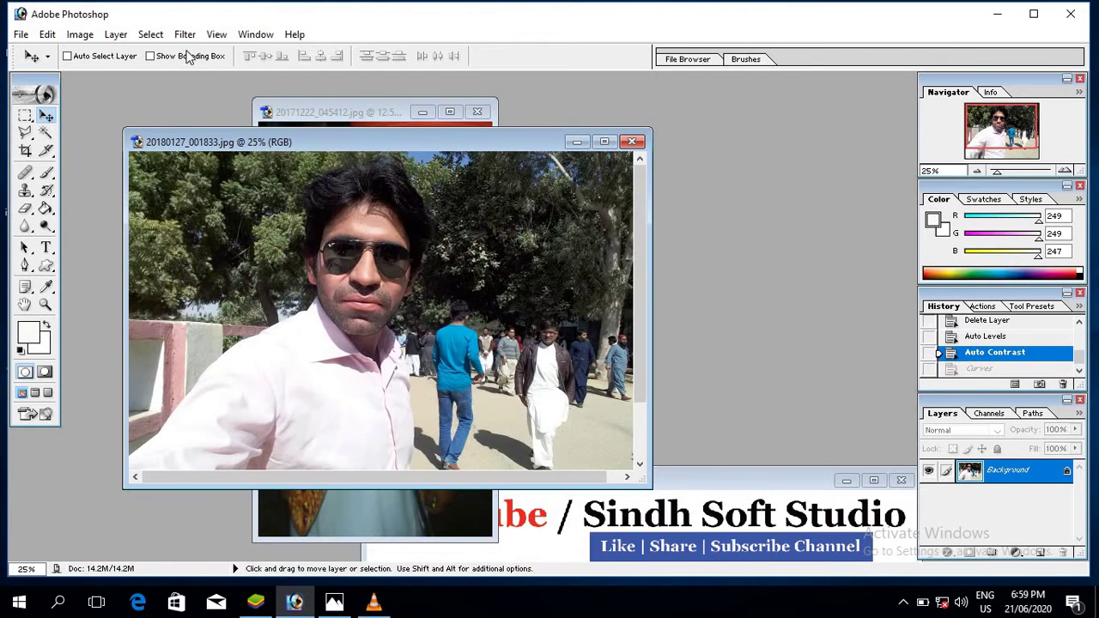
left_click(79, 35)
mouse_move(116, 77)
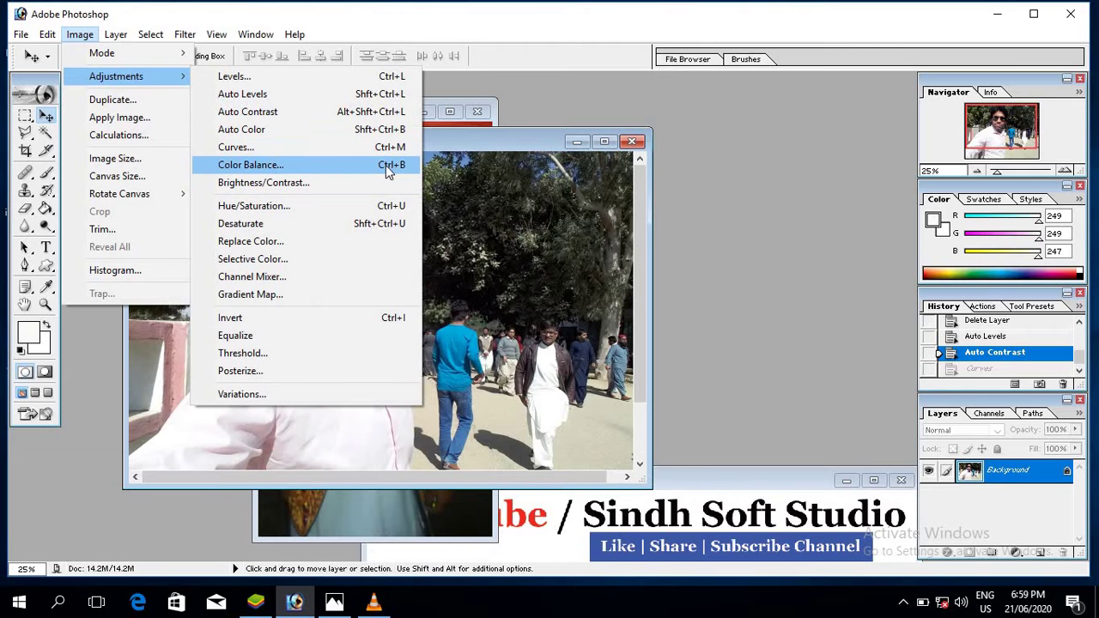
Apply Color Balance shifting midtones toward red/yellow, Highlights Yellow-Blue -76, plus shadow tweaks.
left_click(294, 165)
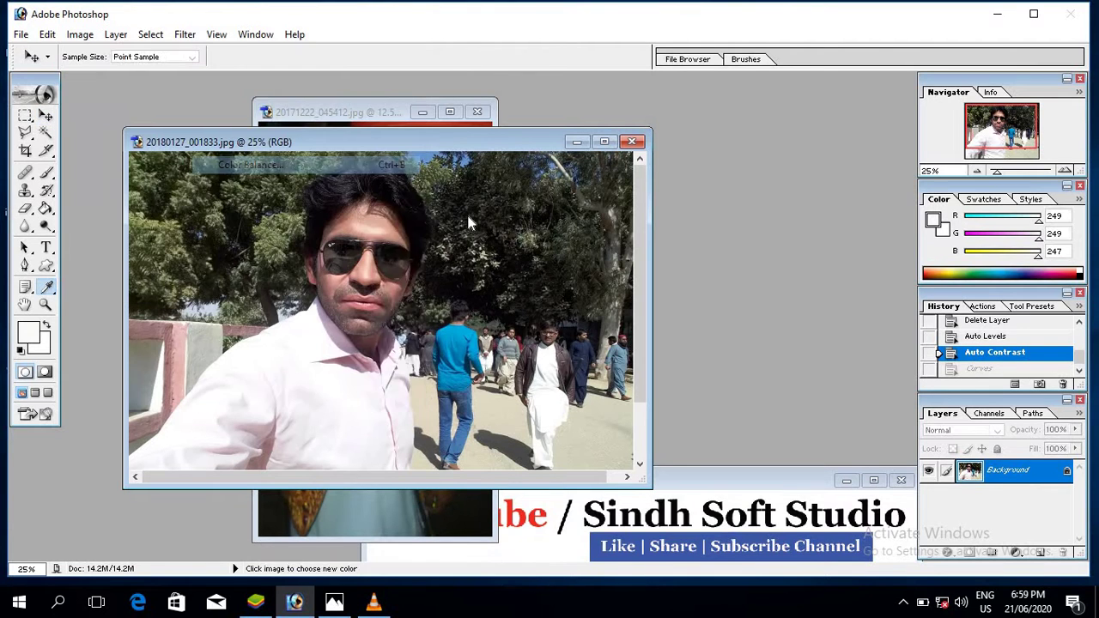
mouse_move(525, 274)
left_mouse_down()
mouse_move(555, 276)
mouse_move(452, 284)
left_mouse_up()
mouse_move(534, 303)
left_mouse_down()
mouse_move(563, 316)
mouse_move(482, 316)
left_mouse_up()
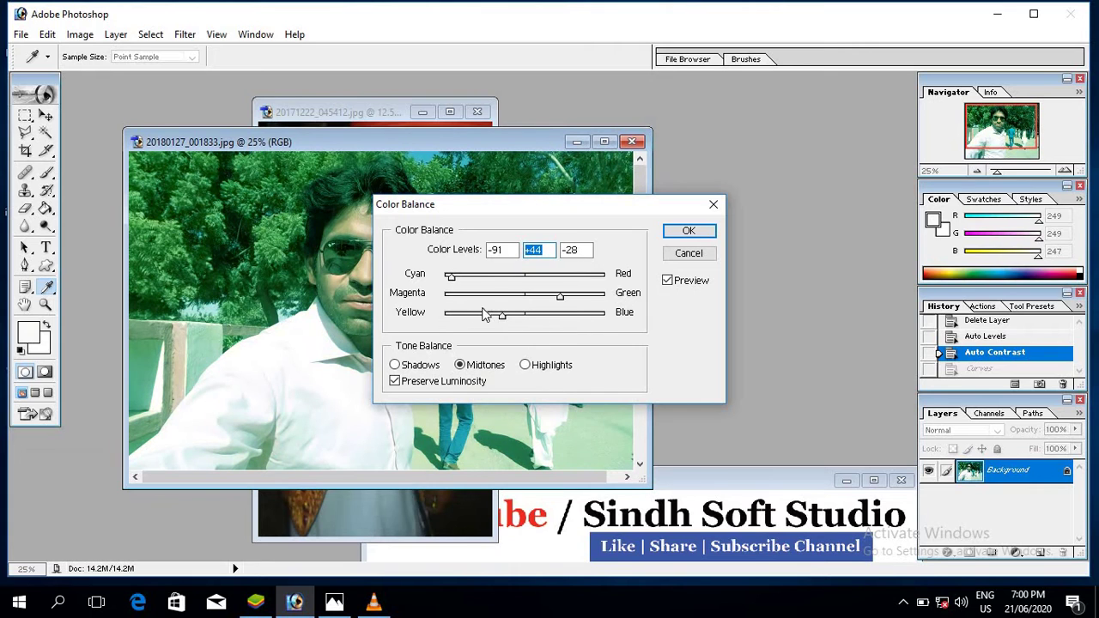
mouse_move(450, 276)
left_mouse_down()
mouse_move(480, 276)
mouse_move(495, 297)
mouse_move(475, 297)
mouse_move(503, 276)
mouse_move(492, 277)
mouse_move(501, 296)
mouse_move(527, 315)
mouse_move(465, 316)
left_mouse_up()
left_click(524, 365)
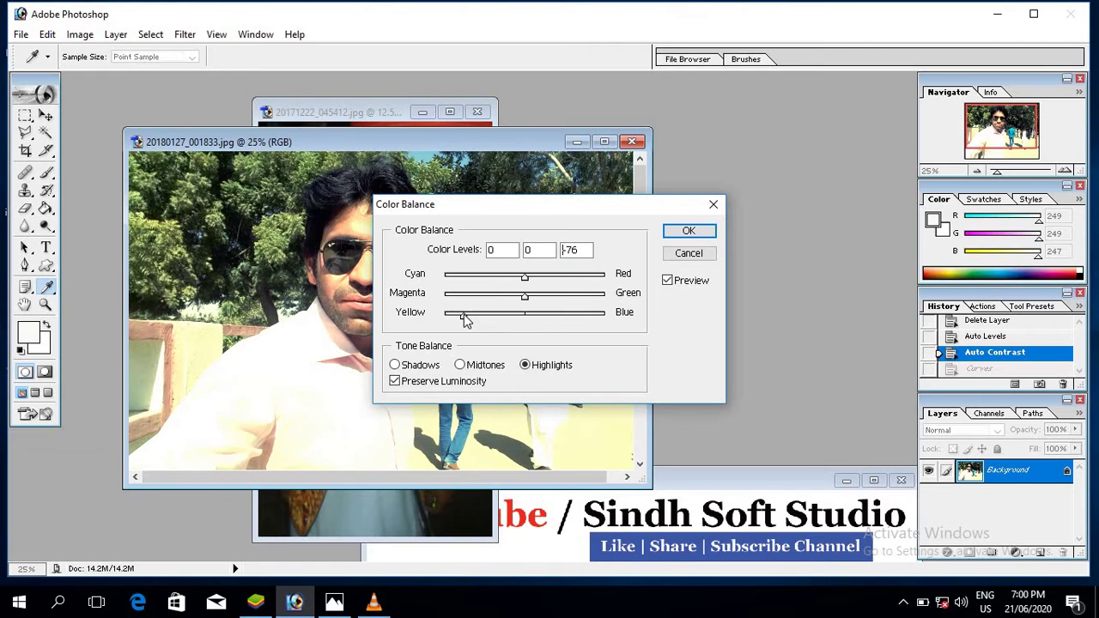
left_click(410, 368)
mouse_move(504, 316)
left_mouse_down()
mouse_move(527, 316)
mouse_move(478, 318)
mouse_move(528, 277)
mouse_move(559, 282)
mouse_move(487, 283)
left_mouse_up()
left_click(686, 232)
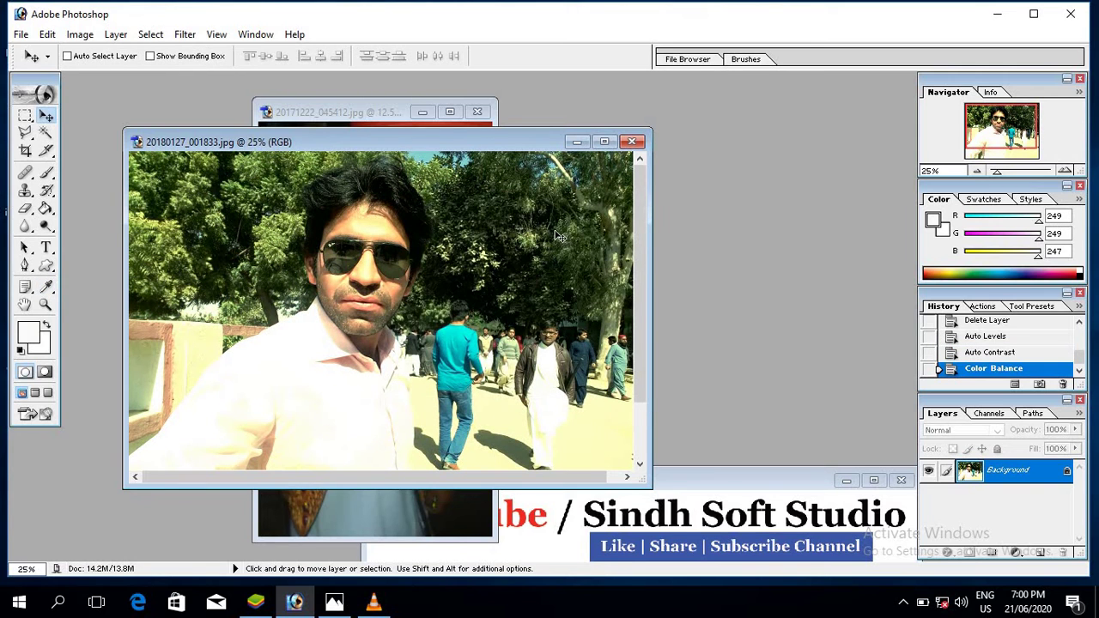
Duplicate the colour-balanced photo and move the copy to the right.
right_click(478, 144)
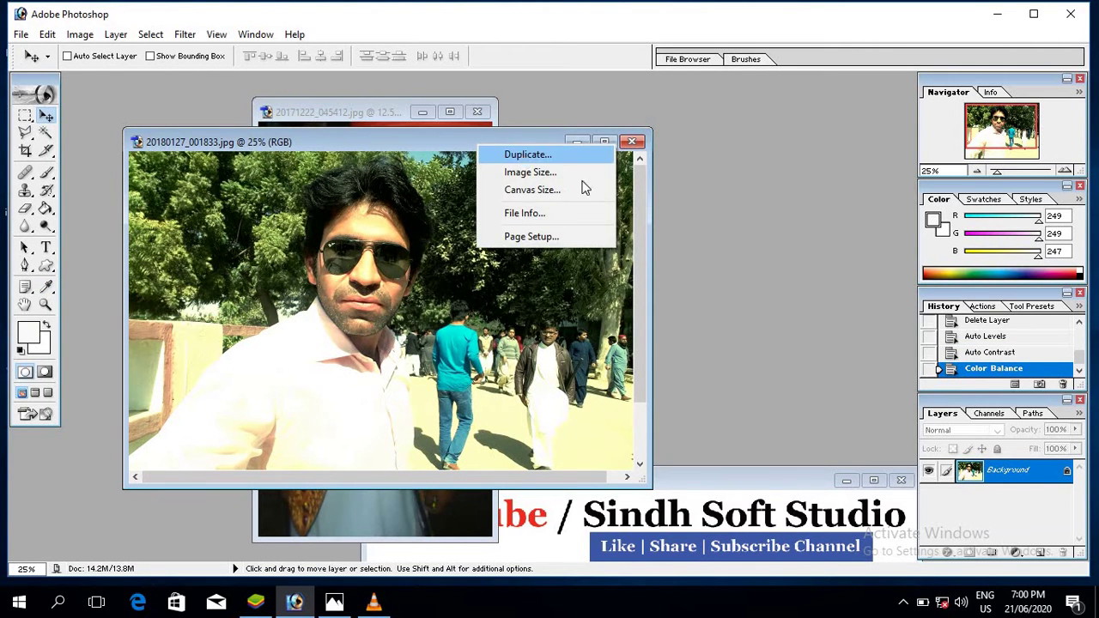
left_click(526, 153)
left_click(675, 284)
left_click_drag(467, 115, 726, 173)
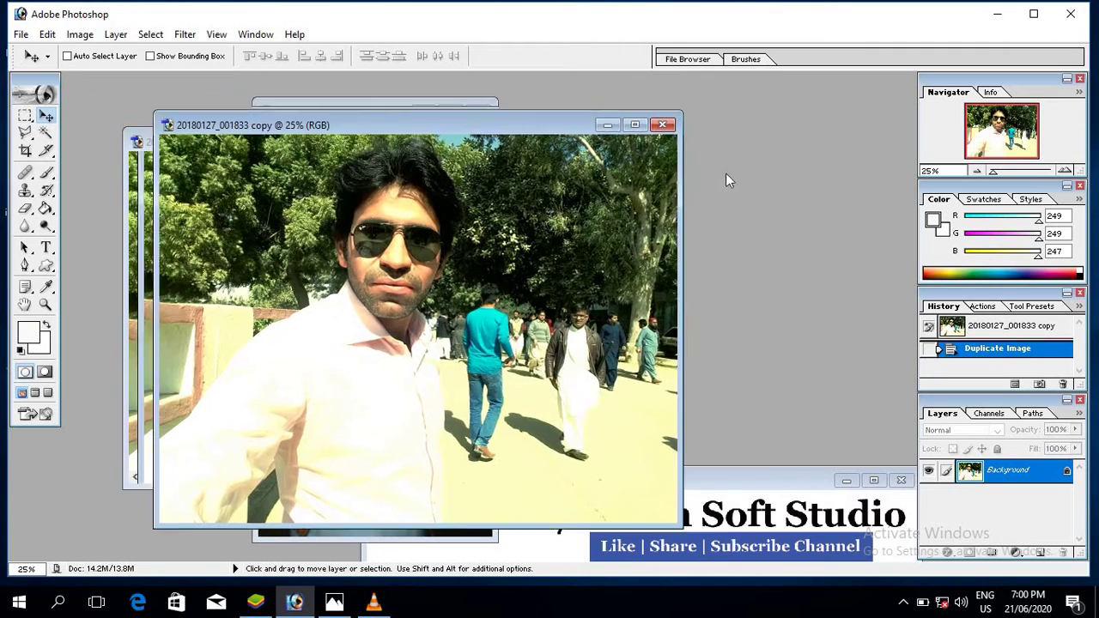
Revert the colour balance on the original and reposition its window.
left_click(279, 241)
key("ctrl+alt+shift+l")
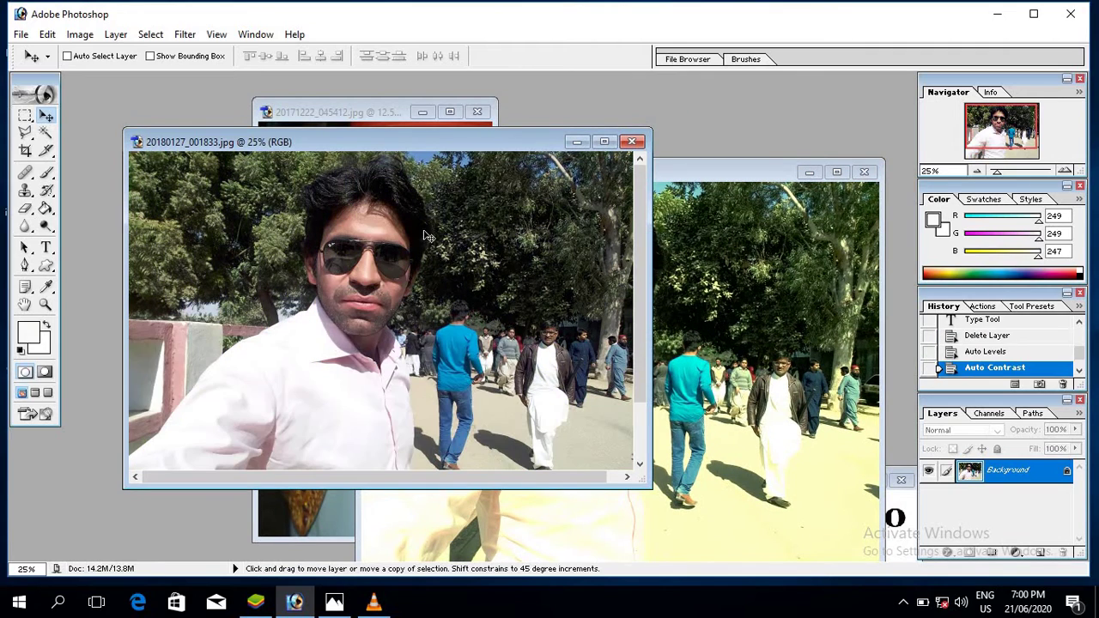
left_click_drag(327, 152, 164, 148)
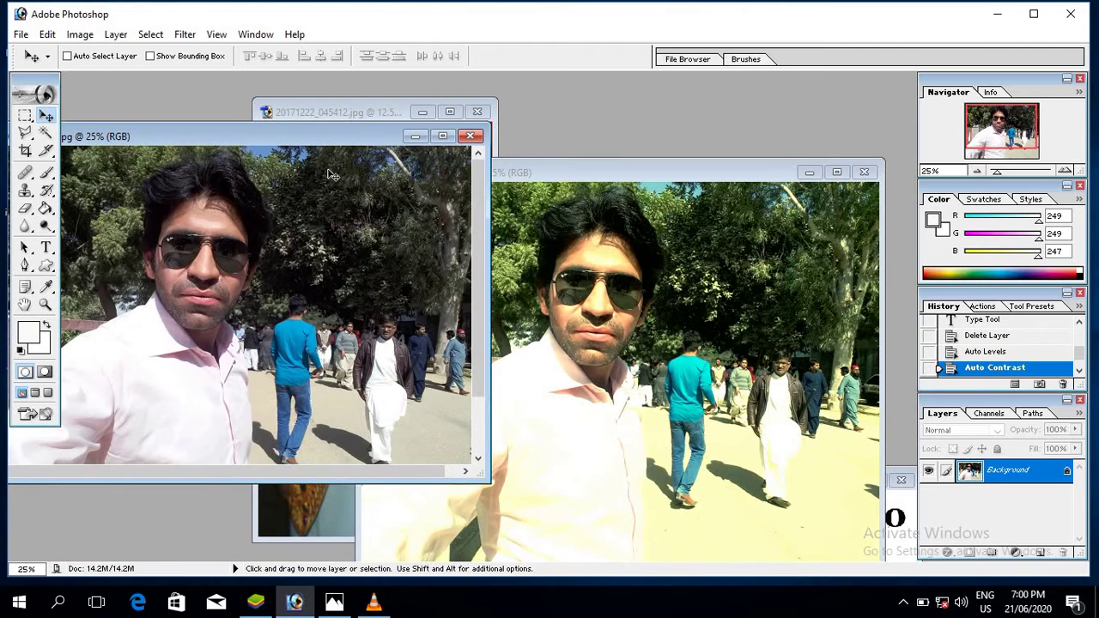
left_click_drag(307, 140, 368, 141)
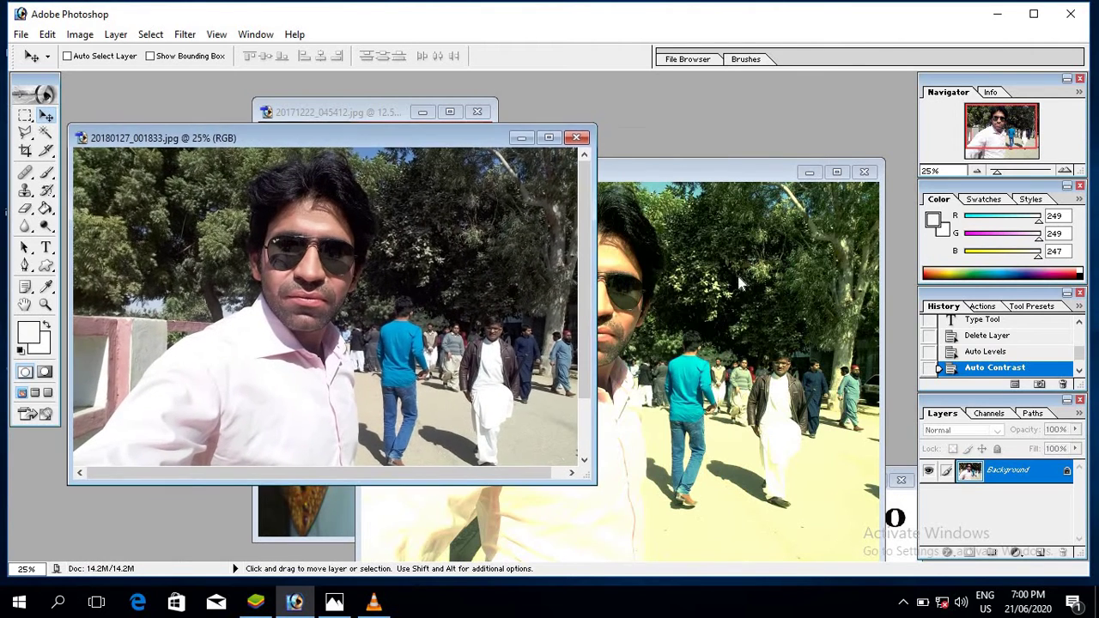
left_click(712, 276)
key("alt")
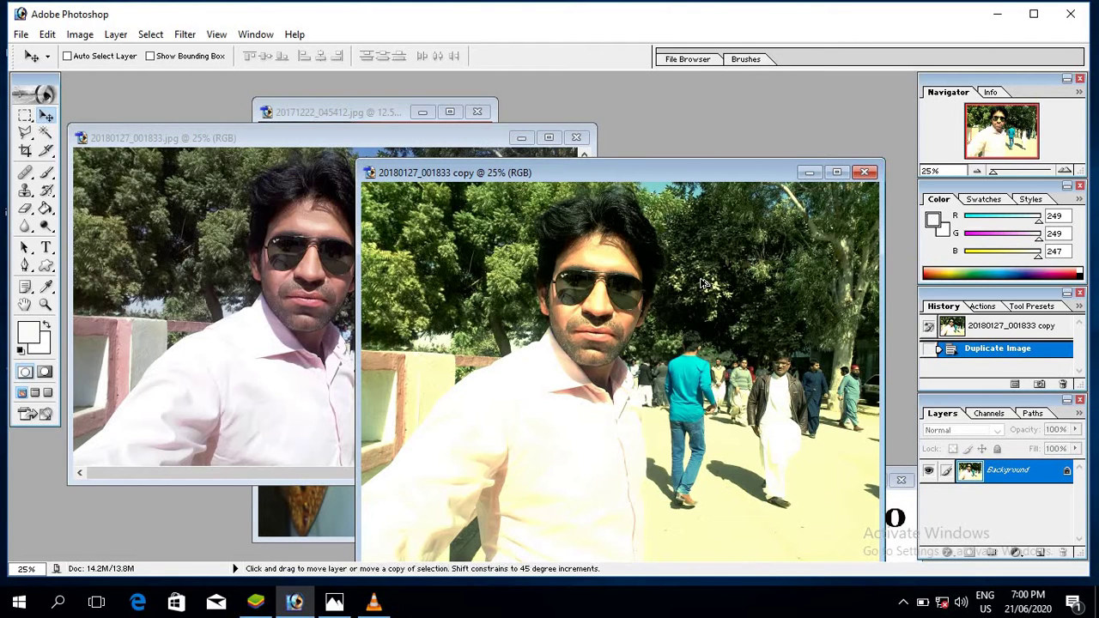
left_click(263, 273)
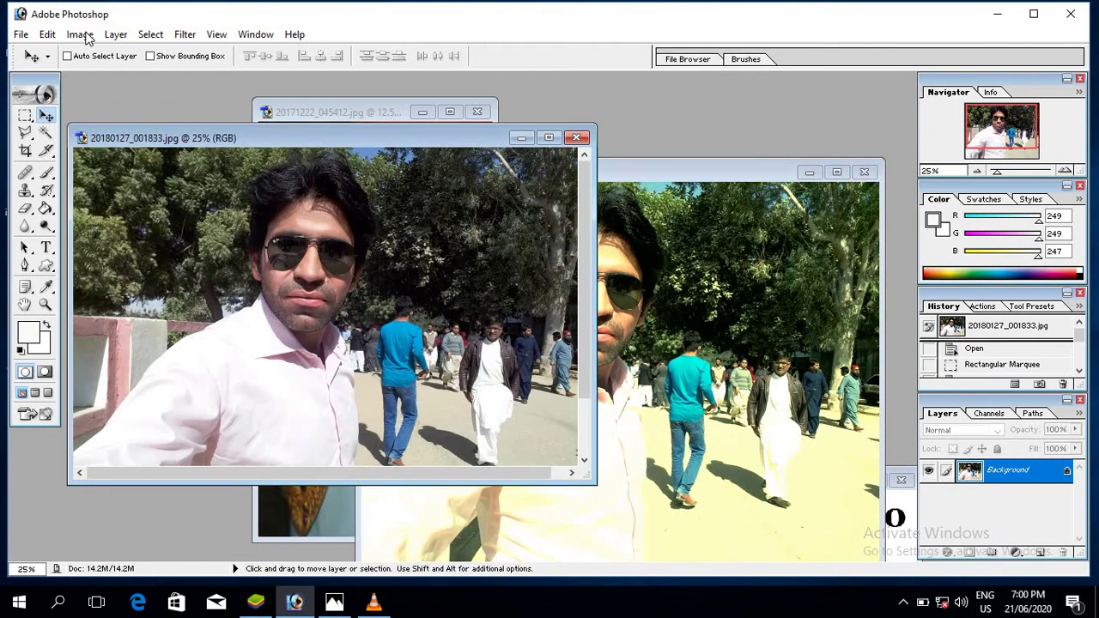
Close the warm copy without saving and duplicate the original as 20180127_001833 copy.
left_click(864, 171)
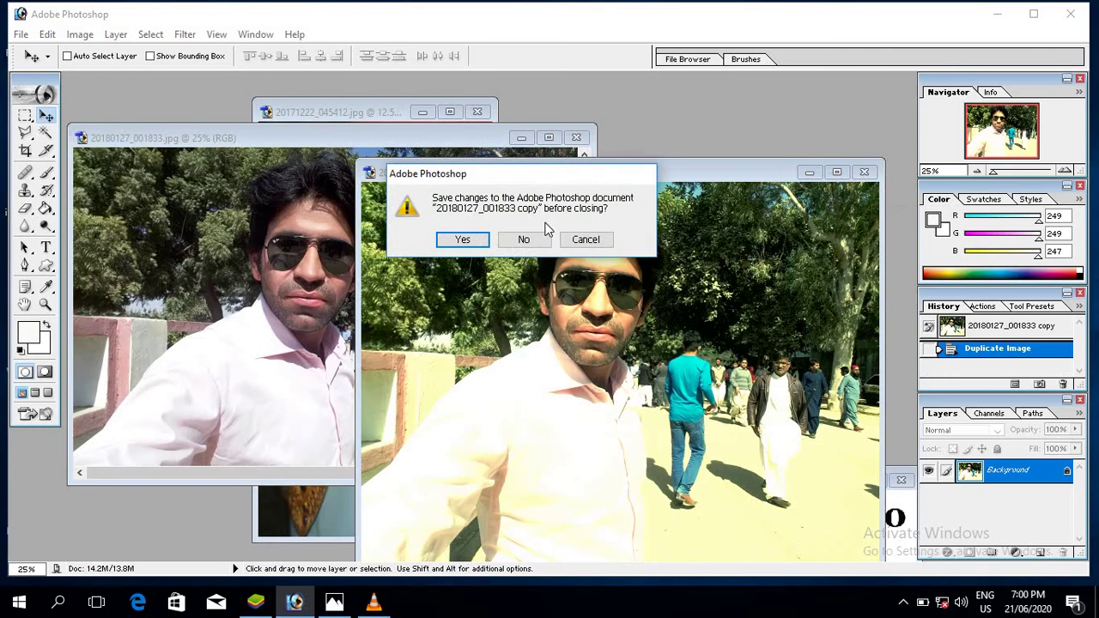
left_click(531, 244)
right_click(408, 140)
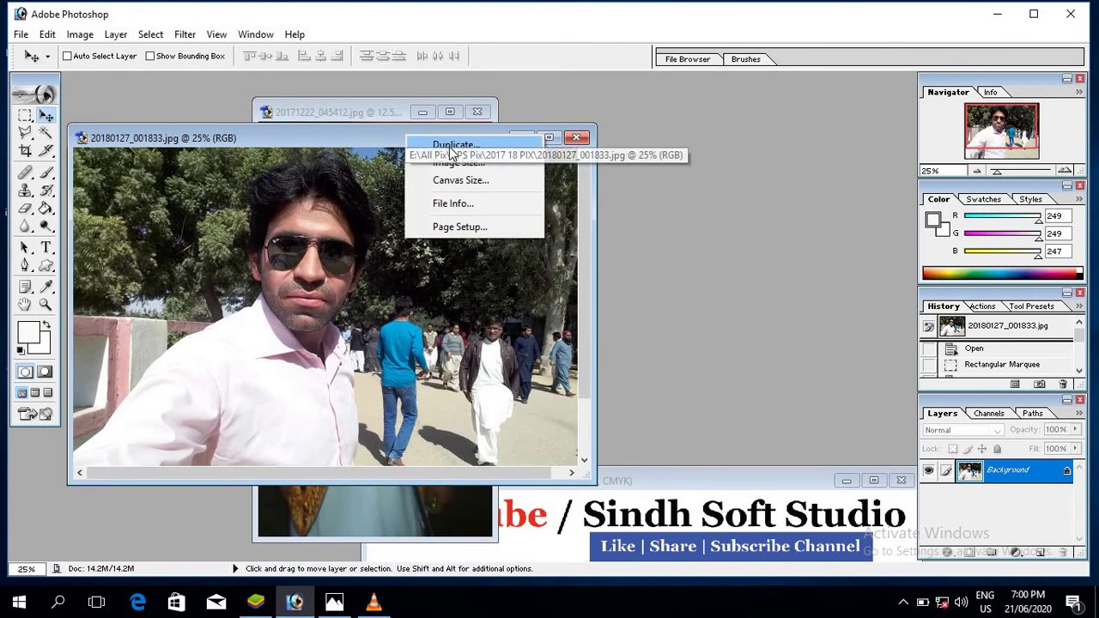
left_click(455, 143)
key("Return")
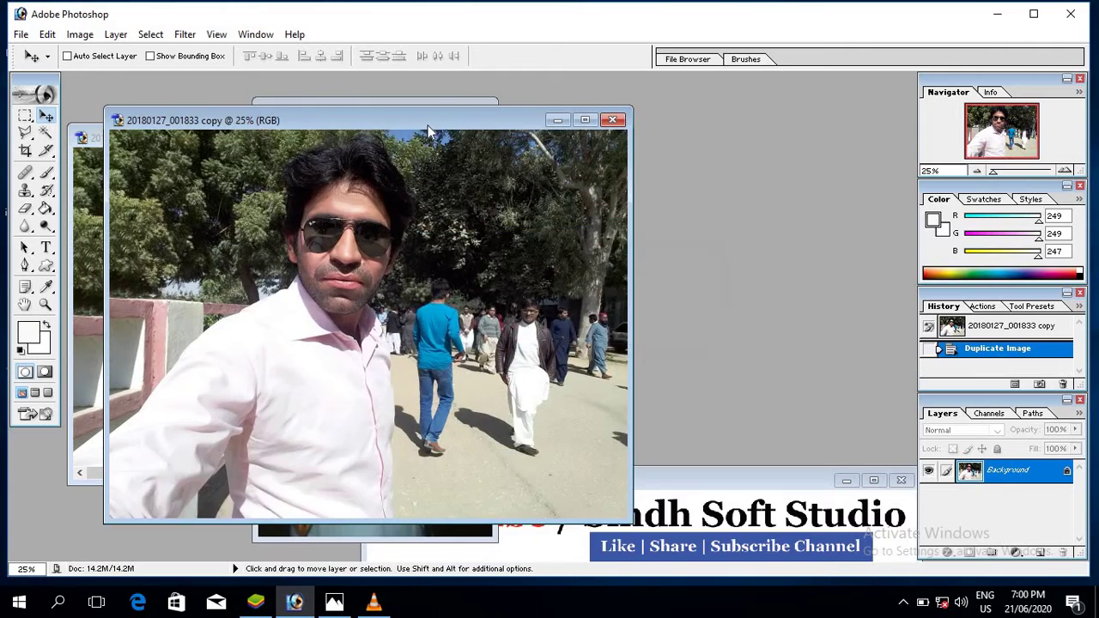
Arrange the new copy and the original side by side, resizing both windows.
left_click_drag(428, 125, 781, 123)
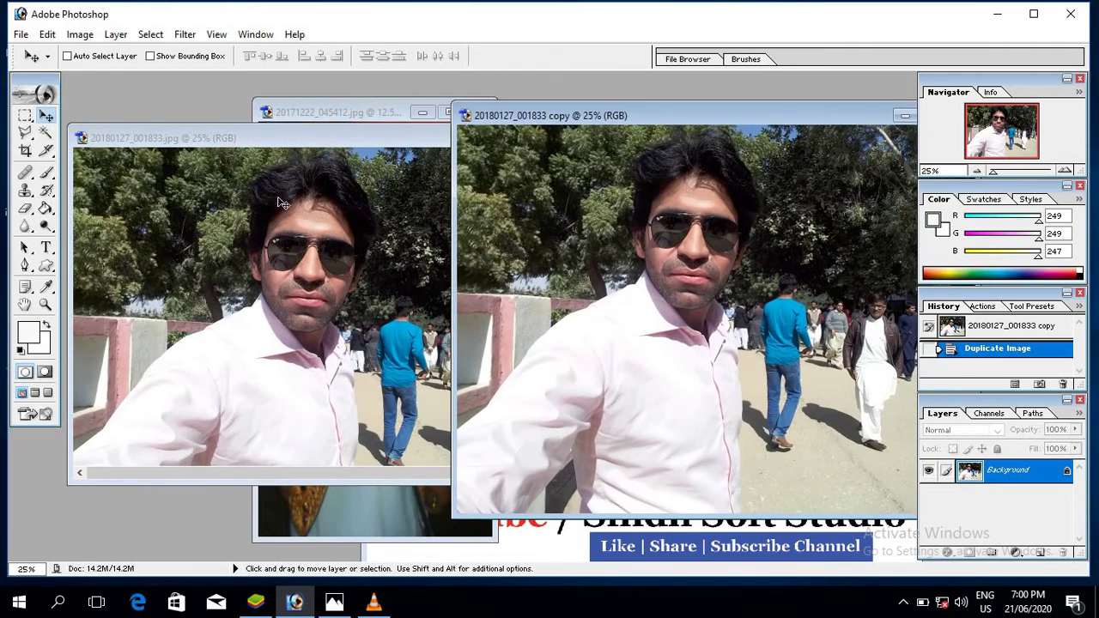
left_click_drag(327, 138, 359, 115)
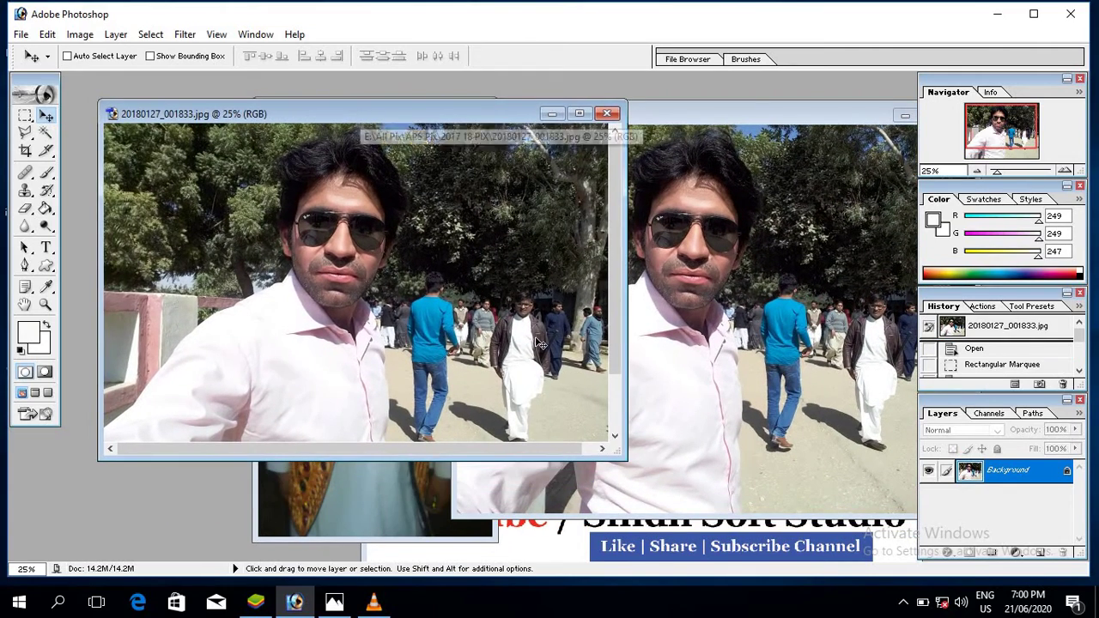
left_click(699, 515)
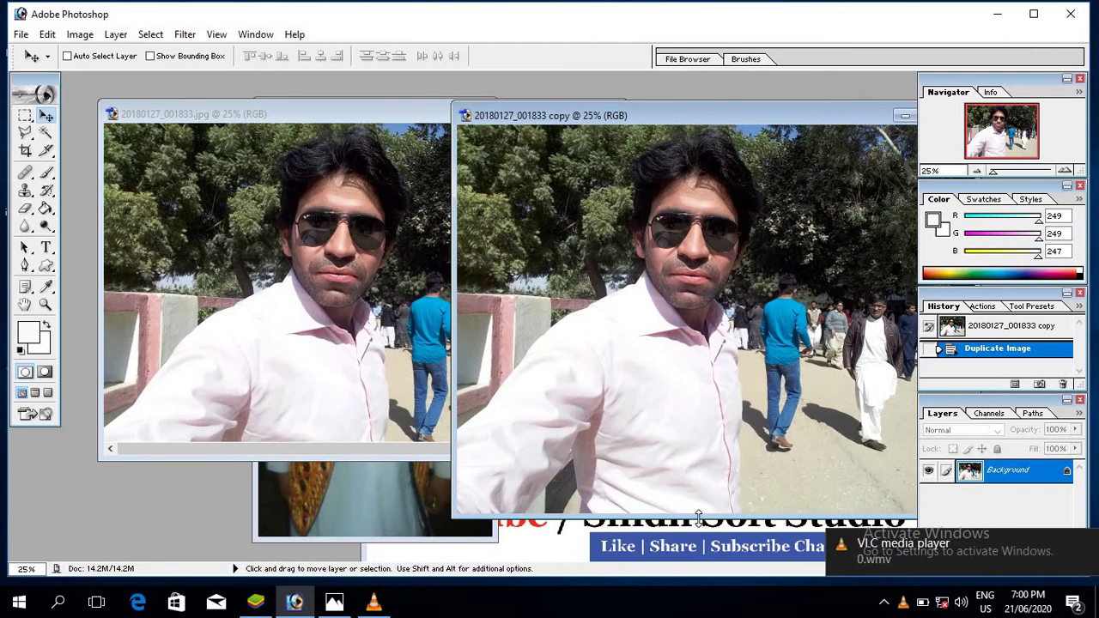
left_click_drag(699, 516, 699, 448)
left_click_drag(451, 457, 628, 457)
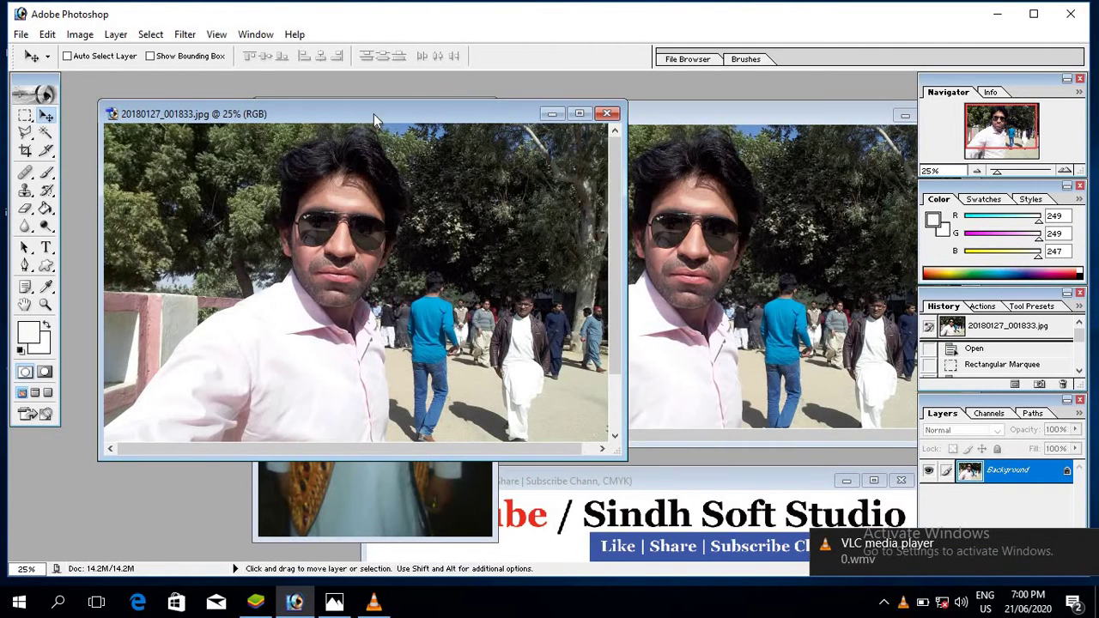
left_click_drag(374, 113, 352, 112)
left_click(80, 34)
mouse_move(116, 76)
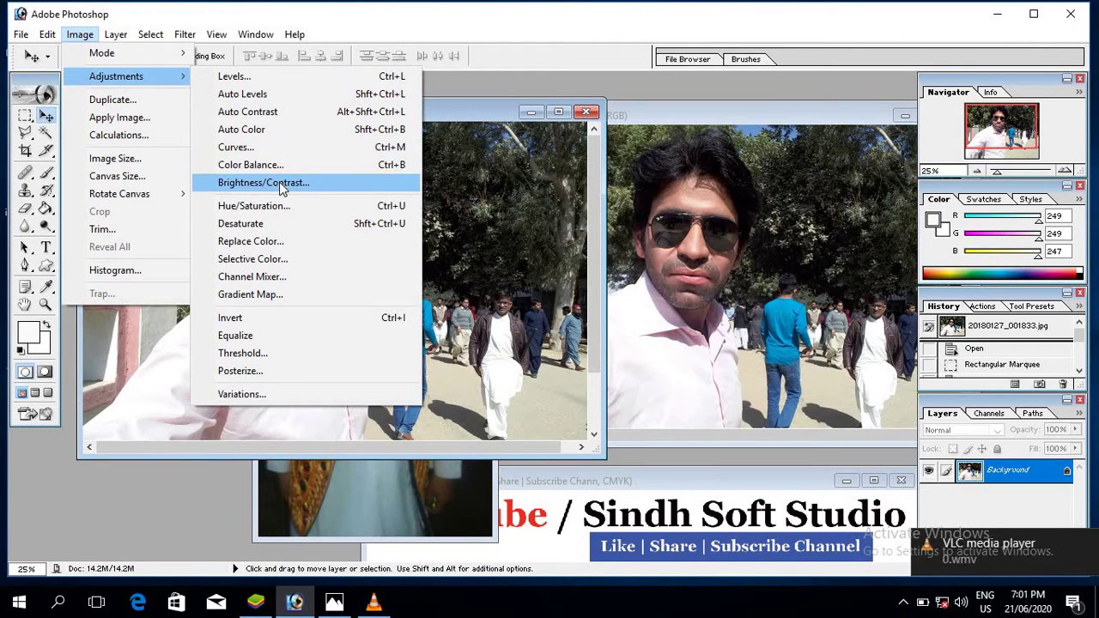
Apply Brightness/Contrast at brightness +33 and contrast +41, then undo it.
left_click(283, 182)
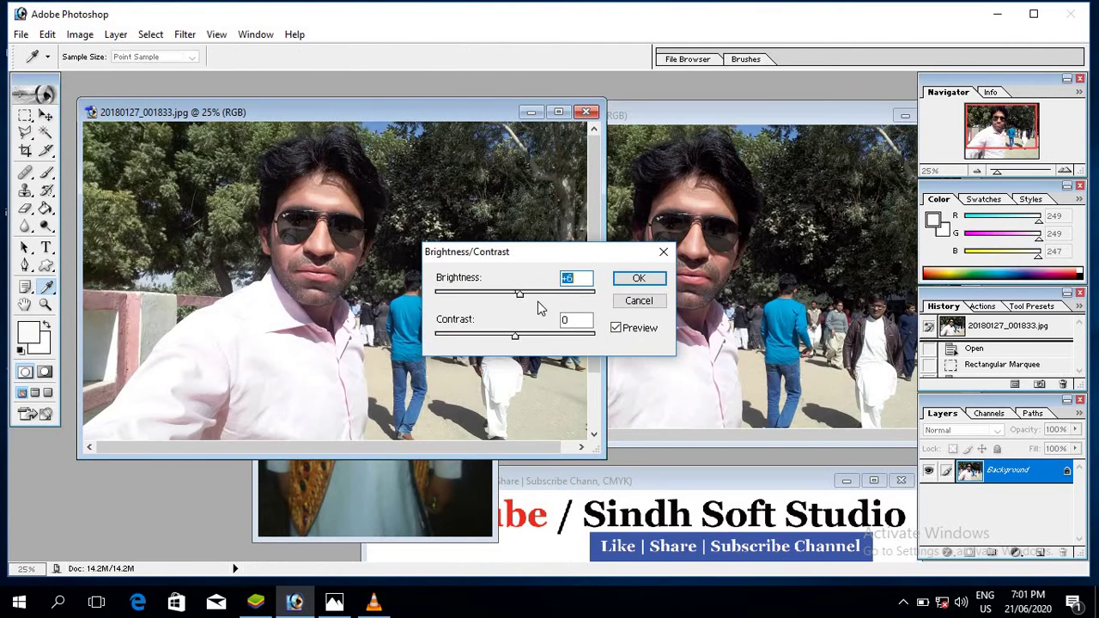
left_click_drag(539, 303, 568, 307)
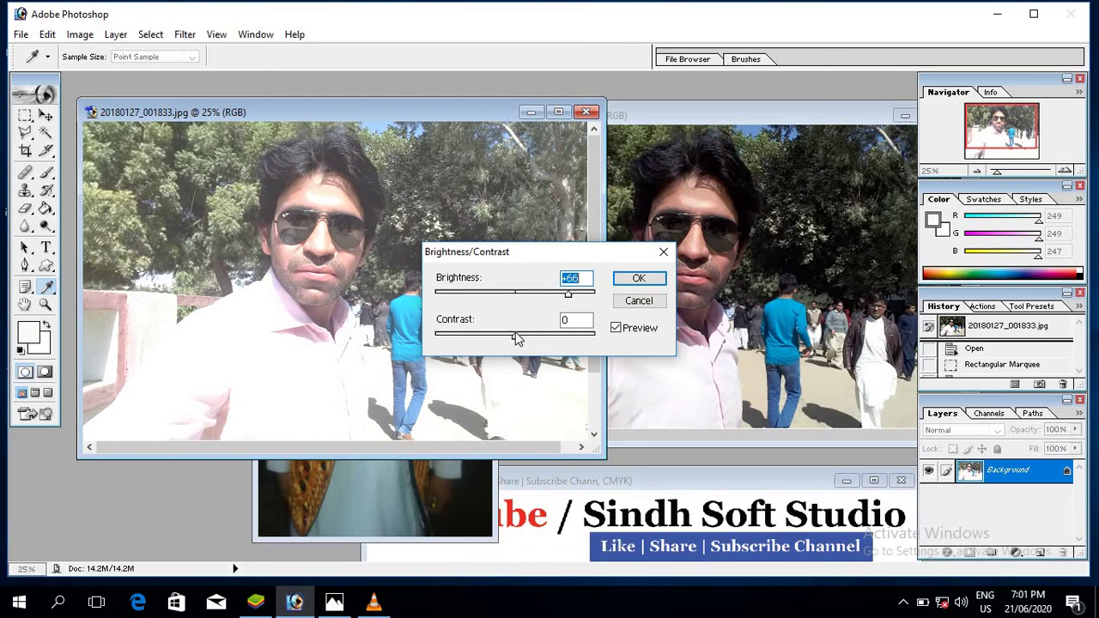
mouse_move(515, 340)
left_mouse_down()
mouse_move(473, 335)
mouse_move(557, 341)
mouse_move(528, 337)
mouse_move(540, 337)
left_mouse_up()
mouse_move(556, 301)
left_mouse_down()
mouse_move(491, 300)
mouse_move(551, 300)
left_mouse_up()
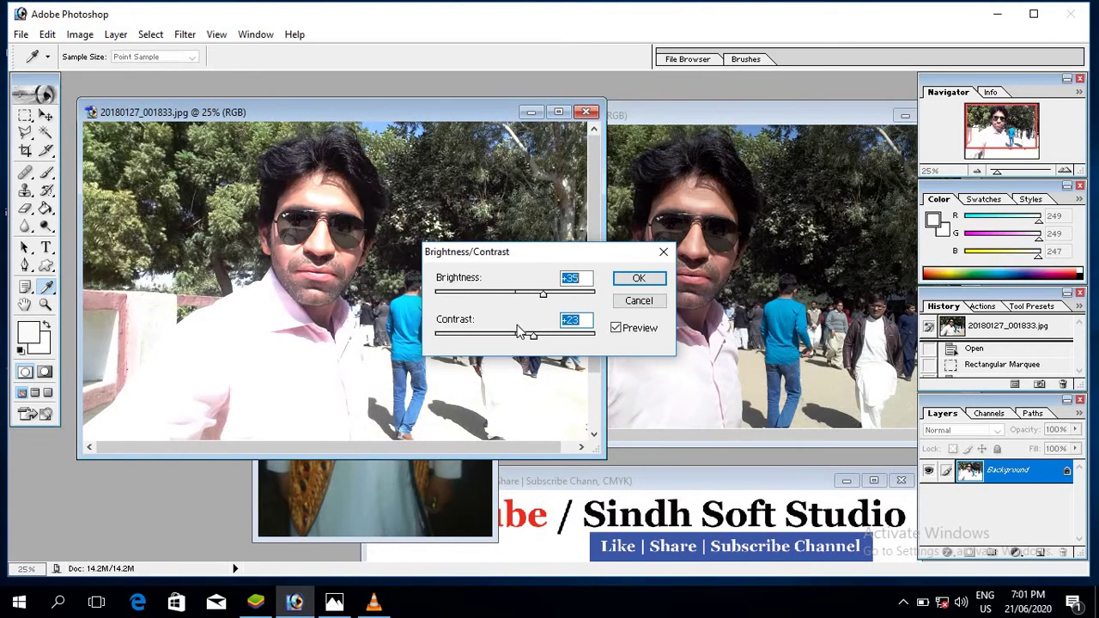
left_click_drag(533, 337, 551, 340)
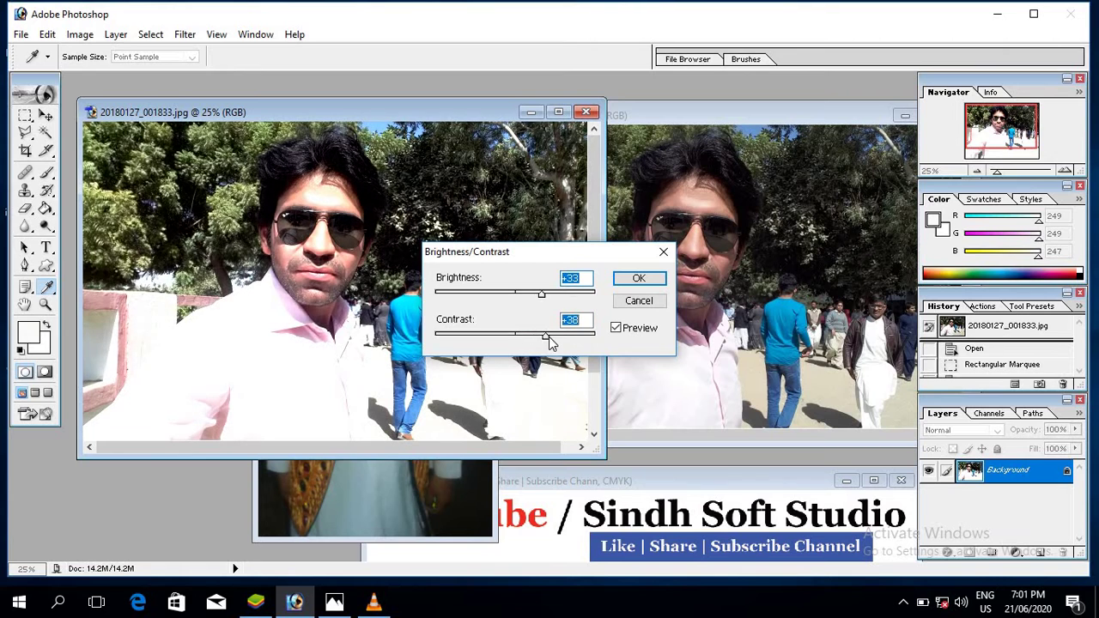
left_click(638, 278)
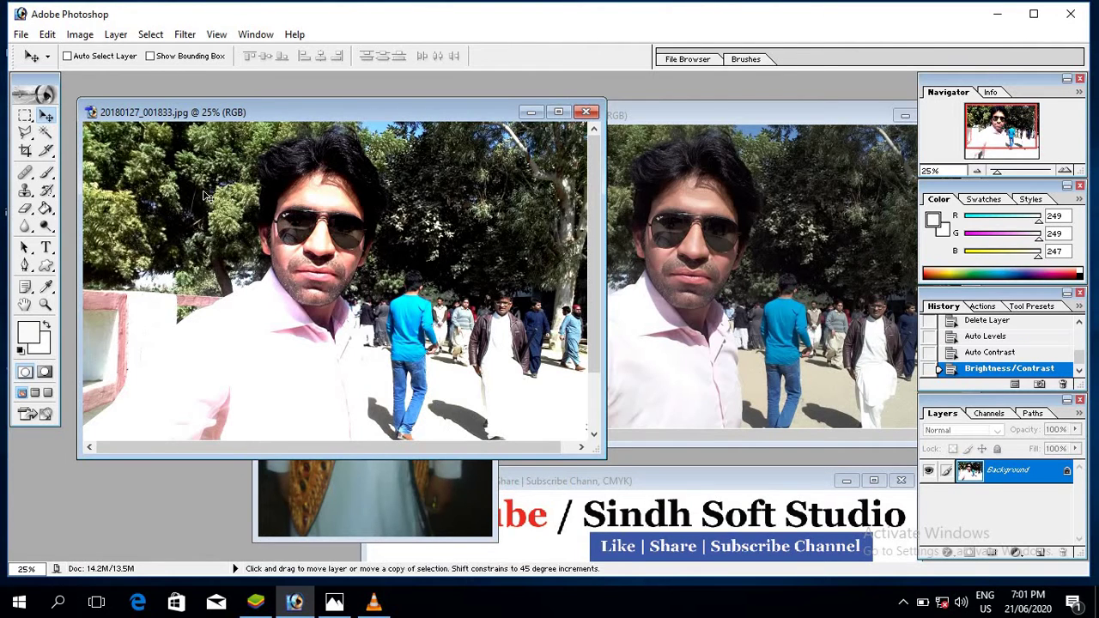
key("ctrl+z")
left_click(79, 34)
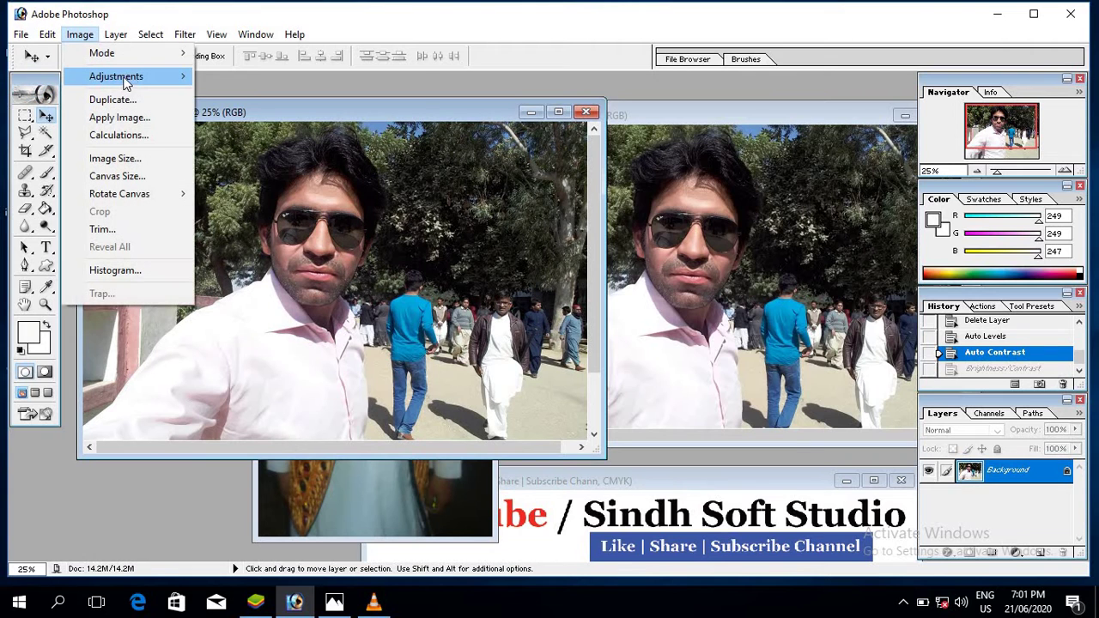
In Hue/Saturation, shift the Master hue to +28 and raise lightness slightly.
mouse_move(116, 77)
left_click(270, 207)
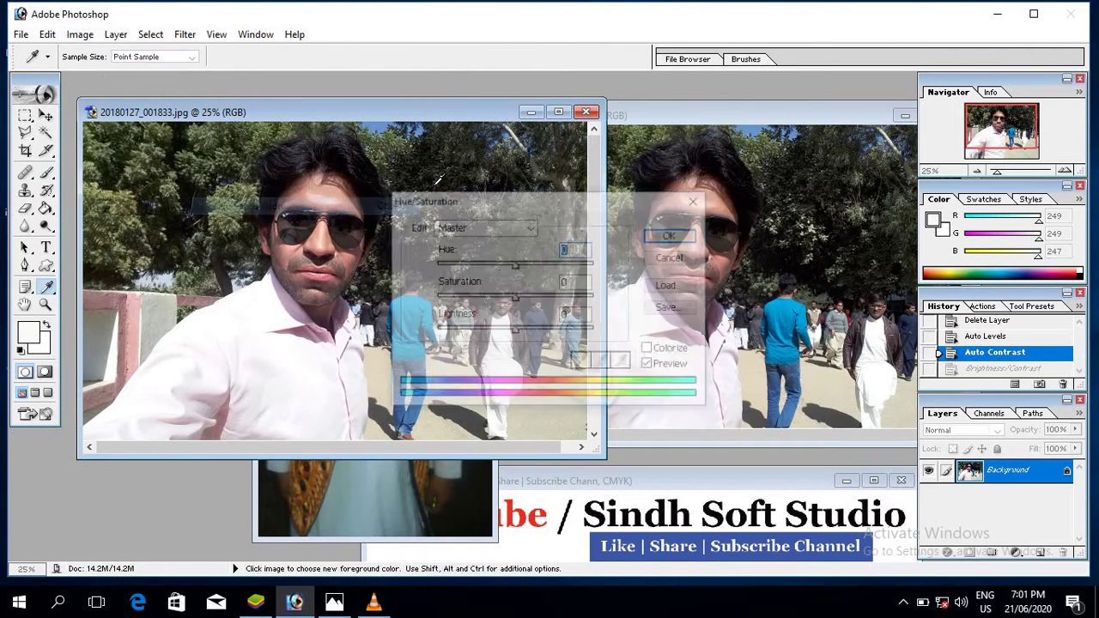
mouse_move(519, 265)
left_mouse_down()
mouse_move(464, 270)
mouse_move(530, 266)
mouse_move(558, 307)
mouse_move(567, 300)
left_mouse_up()
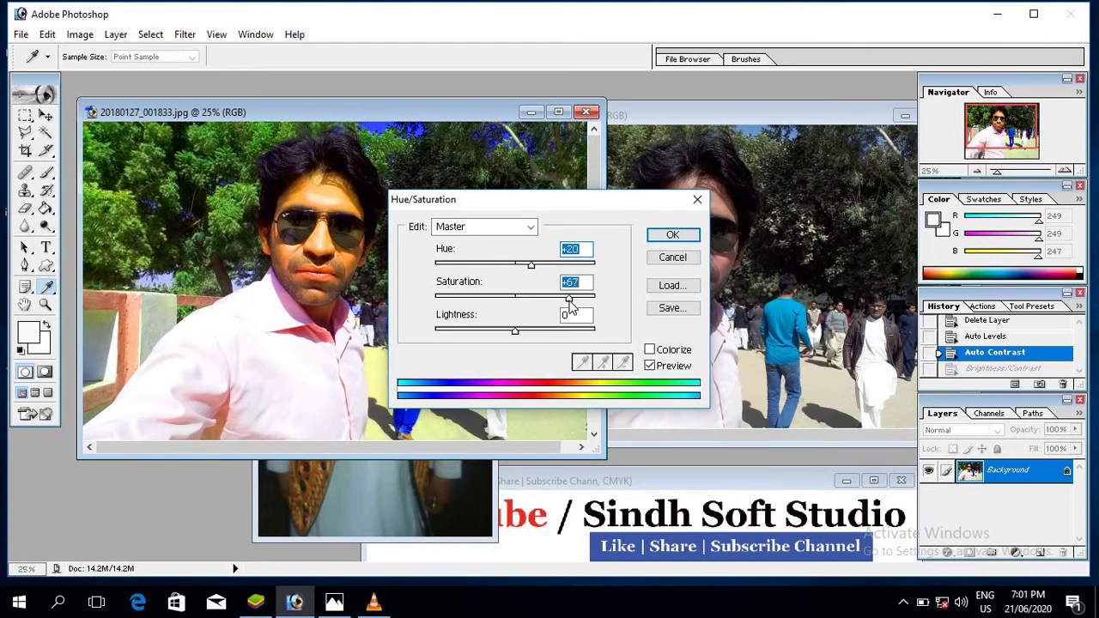
mouse_move(515, 331)
left_mouse_down()
mouse_move(536, 334)
mouse_move(525, 333)
left_mouse_up()
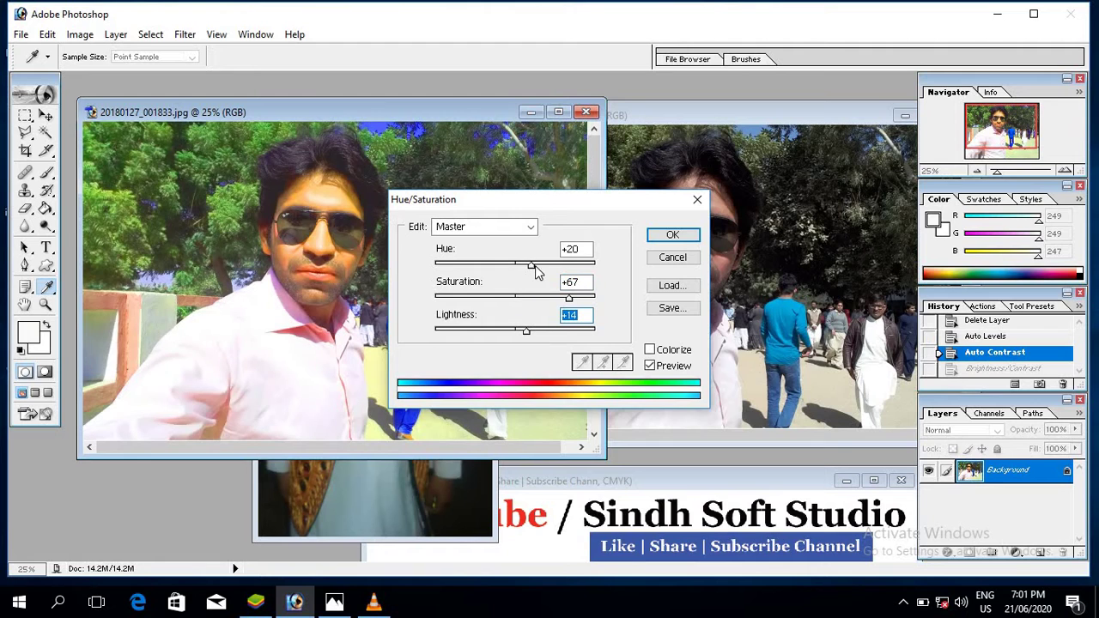
mouse_move(533, 266)
left_mouse_down()
mouse_move(546, 268)
mouse_move(533, 266)
left_mouse_up()
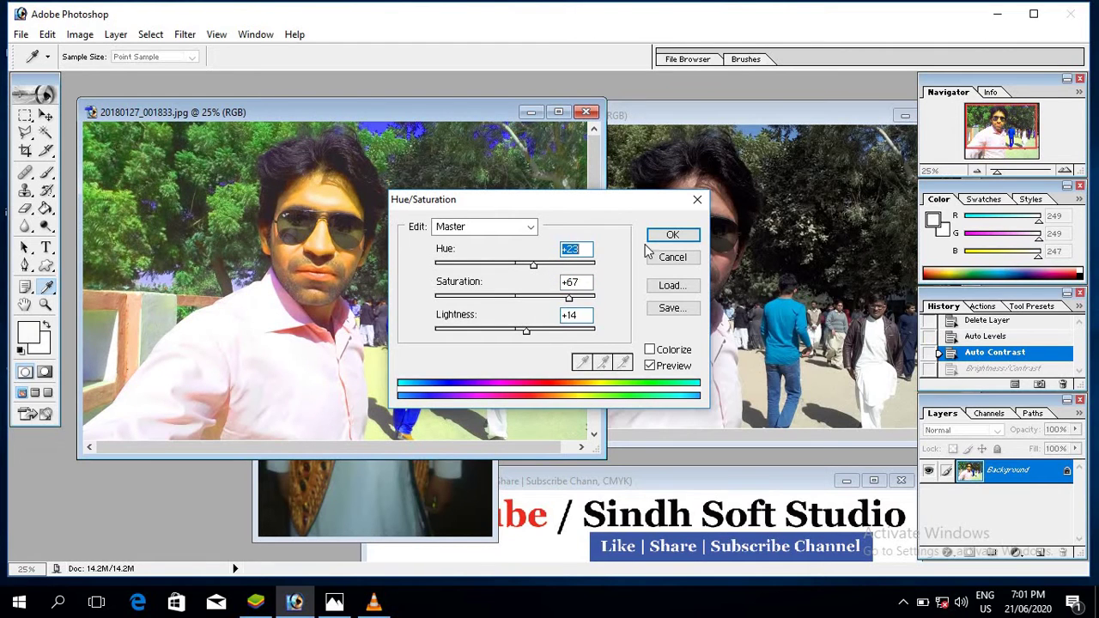
Set the Blues range to hue +28 and lightness +60, apply, then undo it.
left_click(489, 226)
left_click(484, 269)
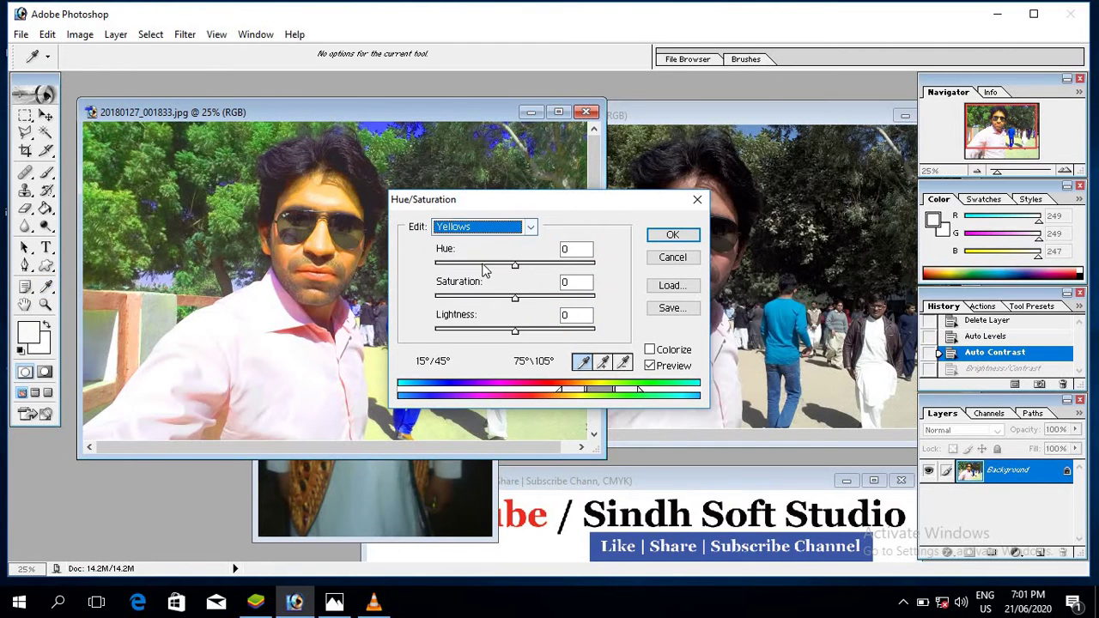
left_click(494, 228)
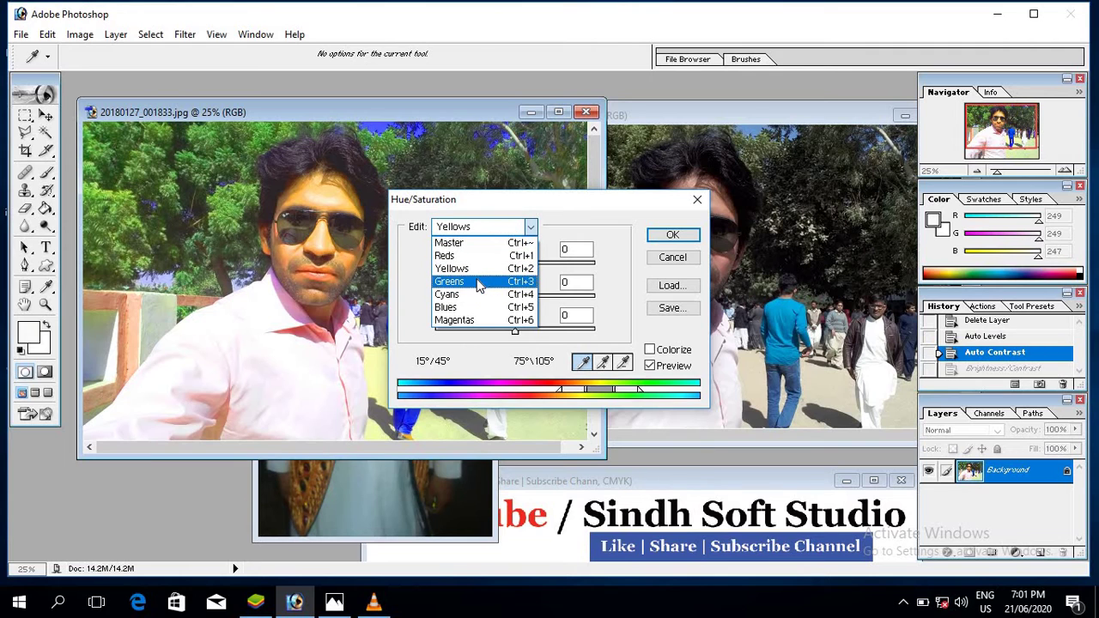
left_click(475, 309)
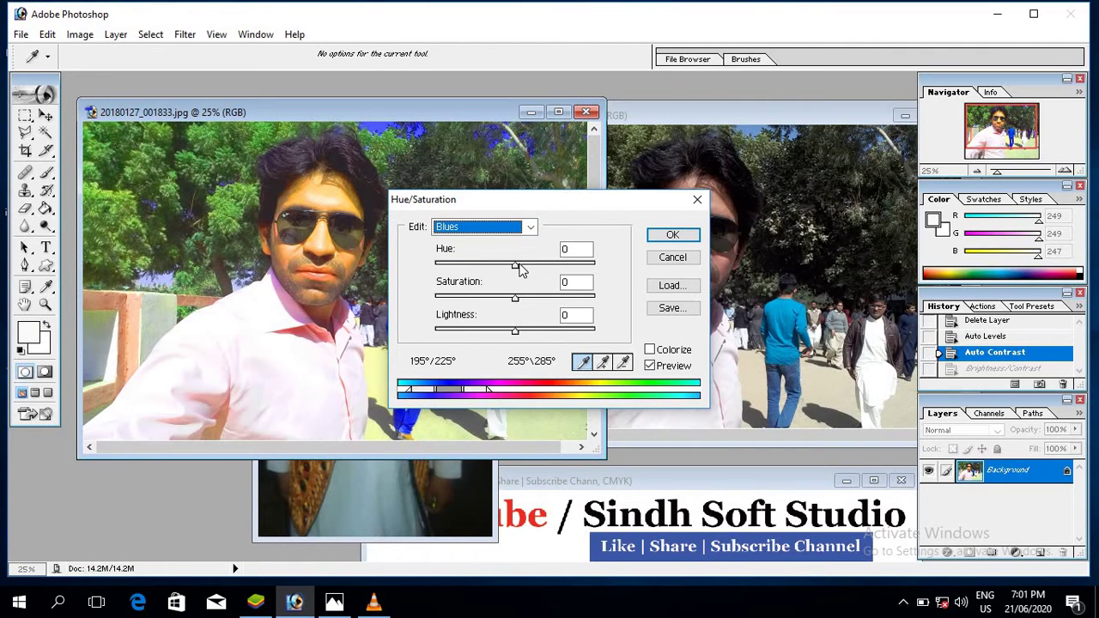
mouse_move(519, 269)
left_mouse_down()
mouse_move(537, 268)
mouse_move(538, 299)
mouse_move(558, 300)
left_mouse_up()
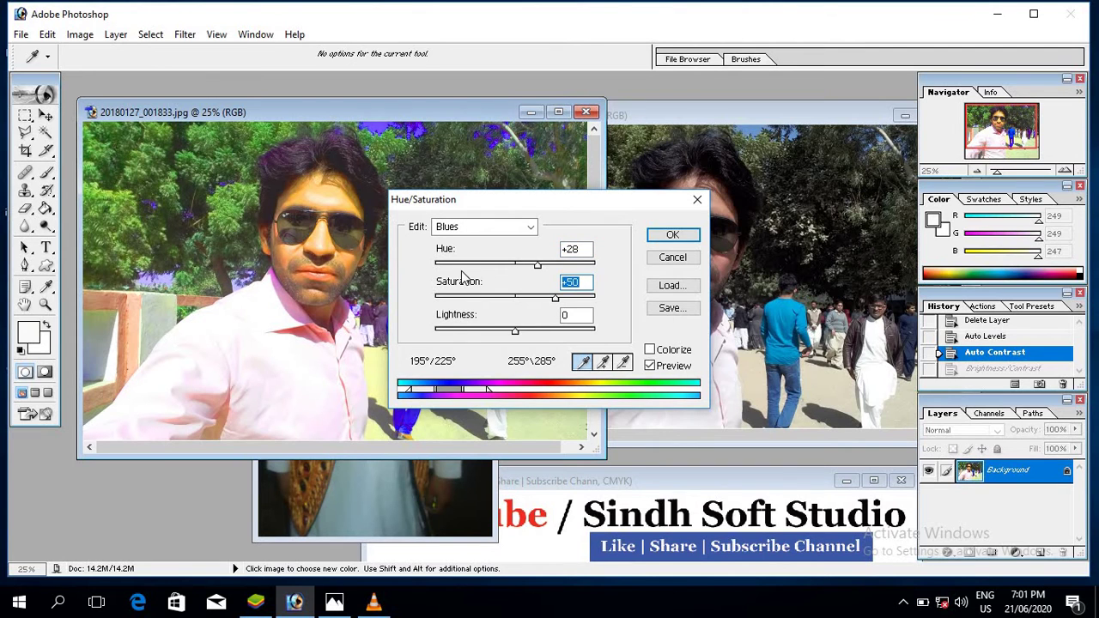
left_click_drag(527, 337, 566, 341)
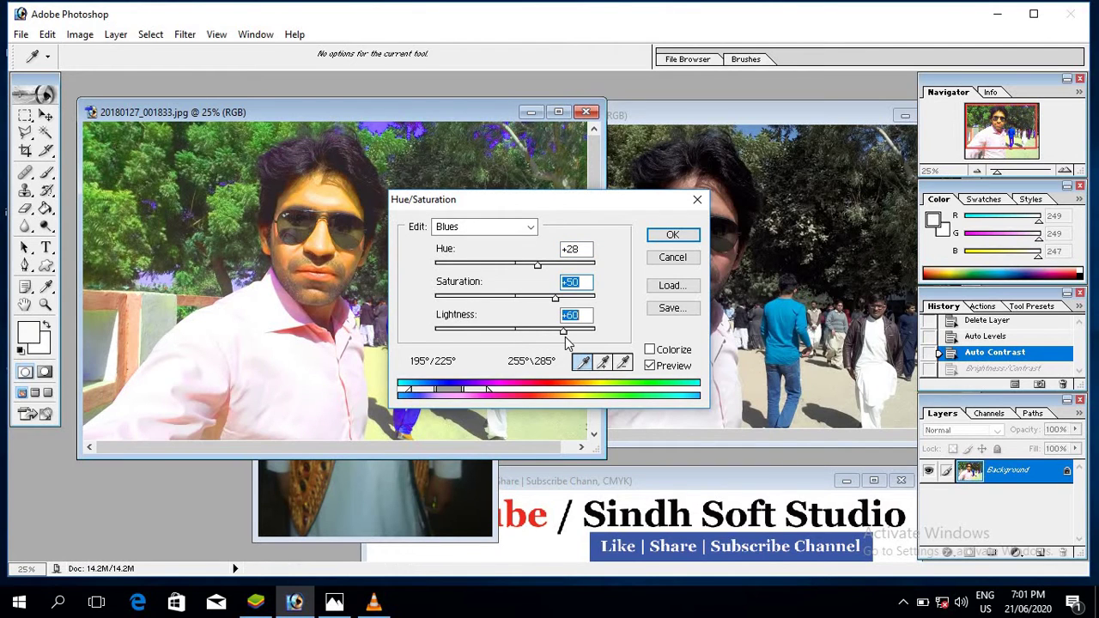
left_click(670, 235)
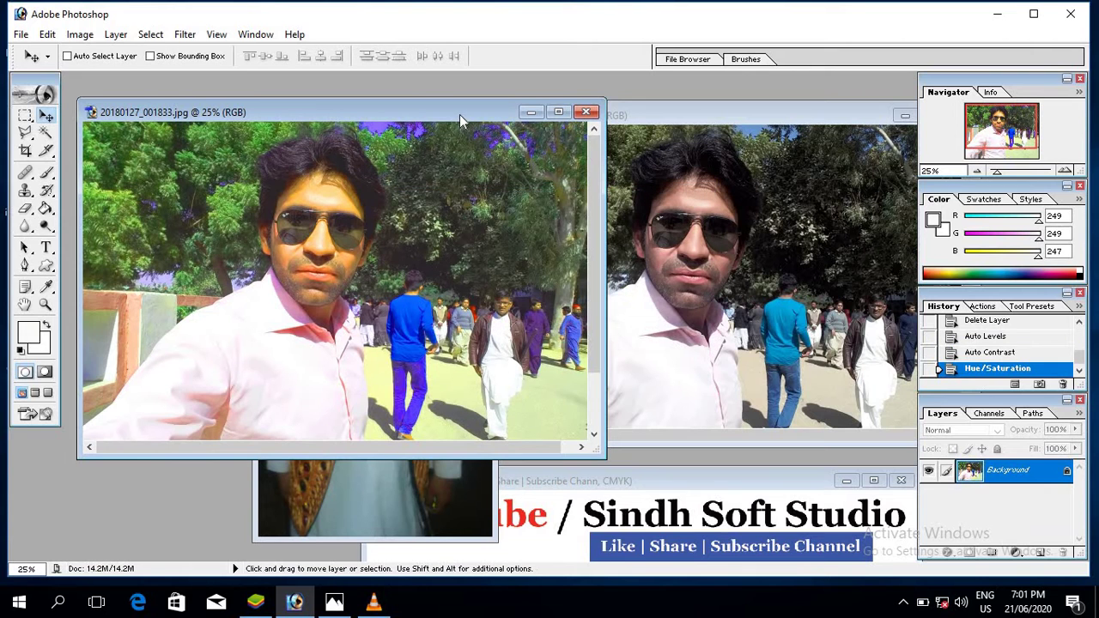
left_click_drag(459, 114, 409, 114)
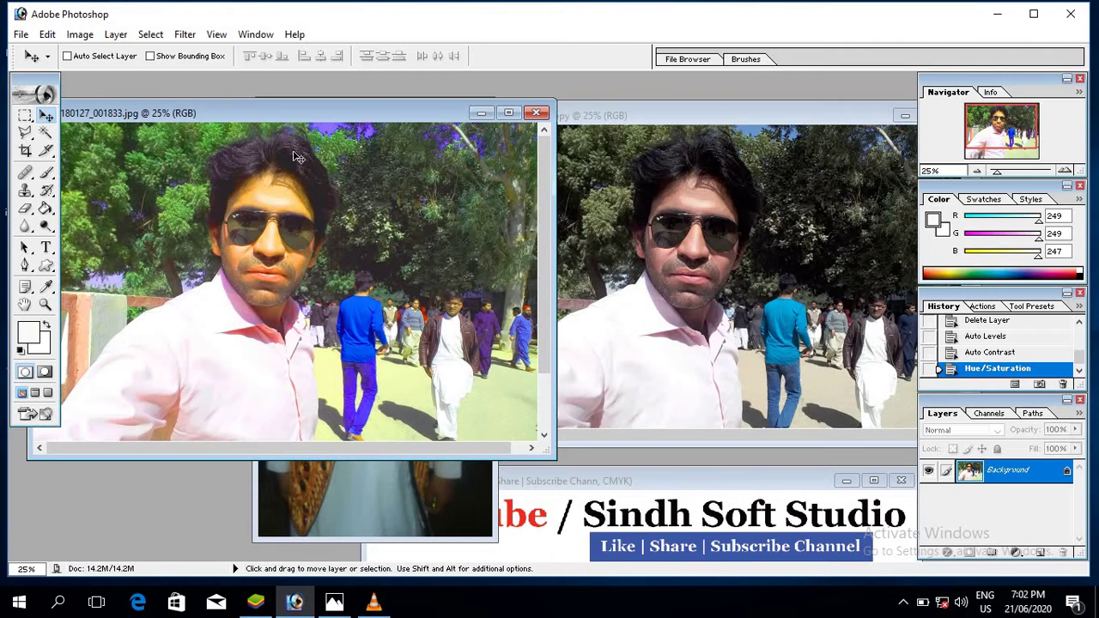
key("ctrl+z")
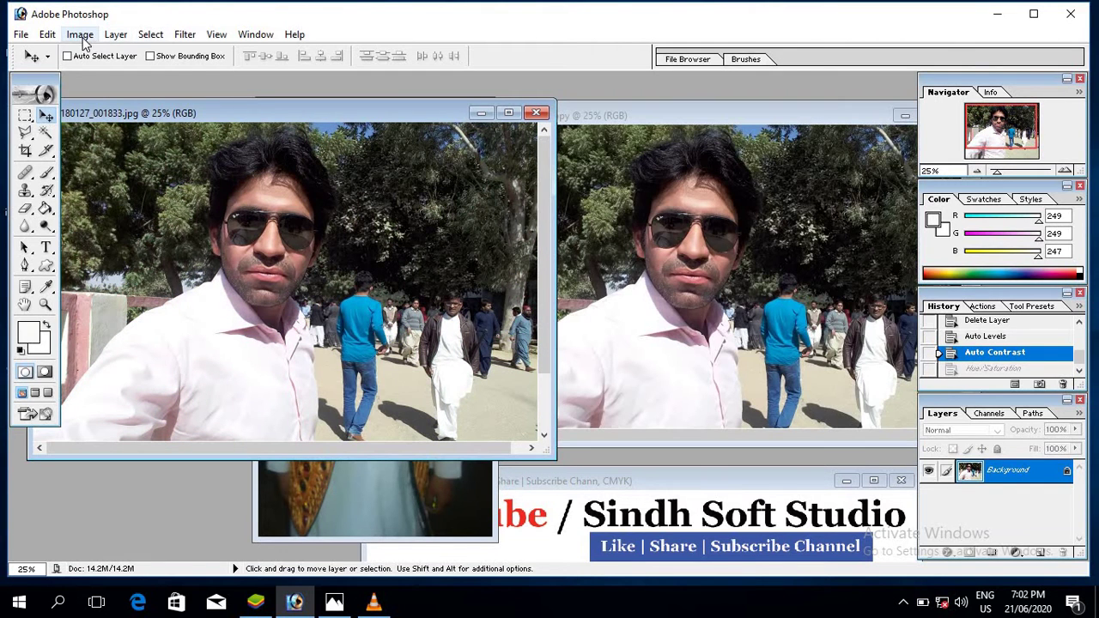
Apply Replace Color with Fuzziness 40, hue +92 and saturation +24 to the selfie.
left_click(81, 38)
mouse_move(116, 76)
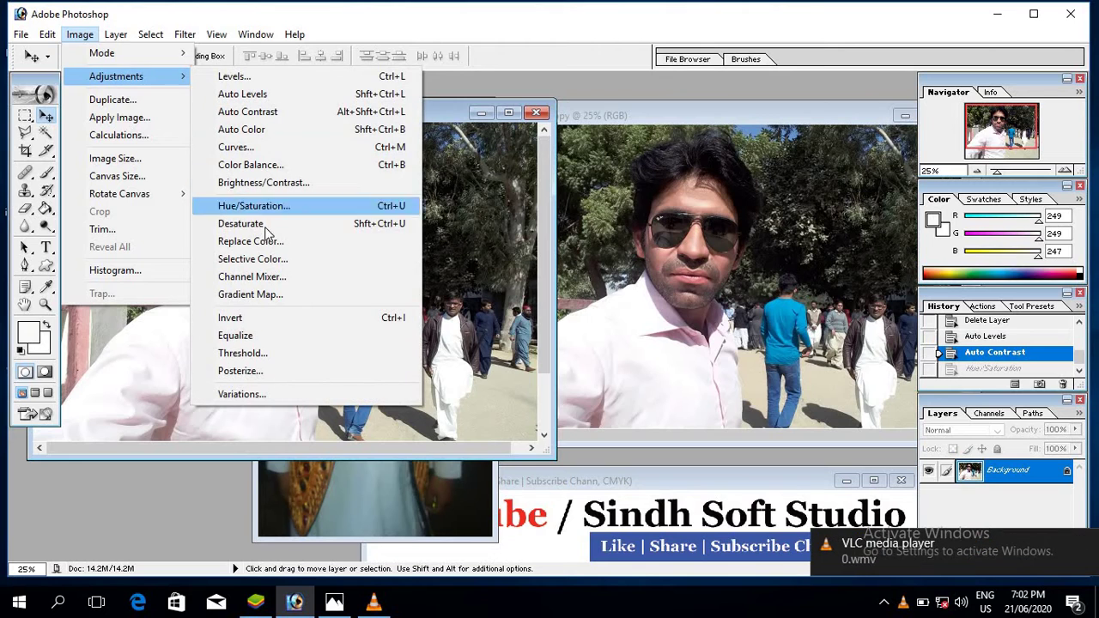
left_click(269, 251)
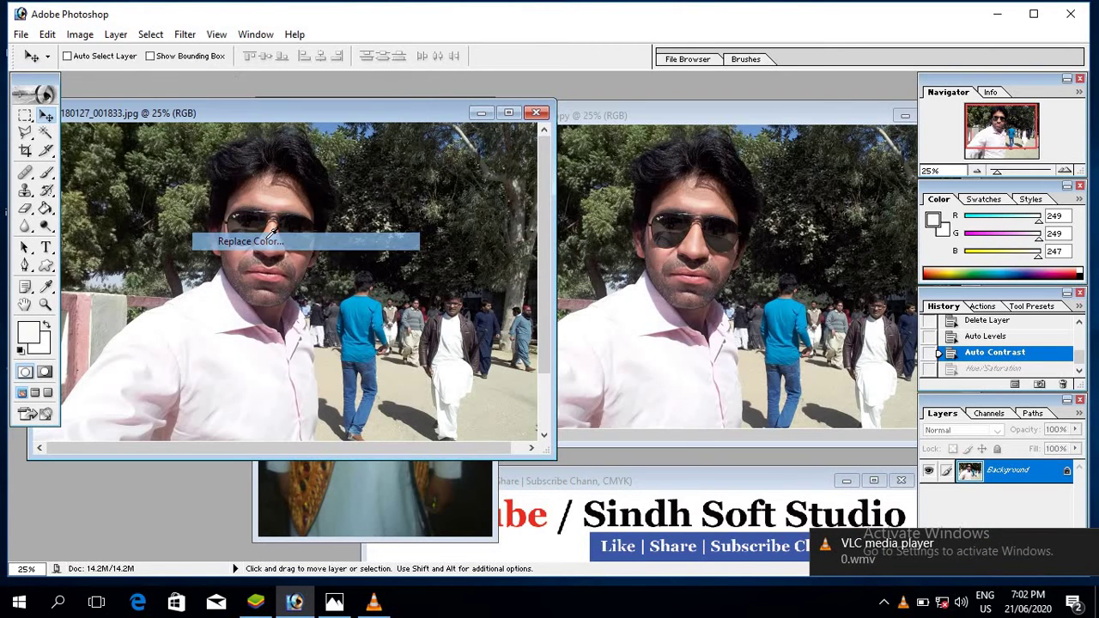
left_click(553, 387)
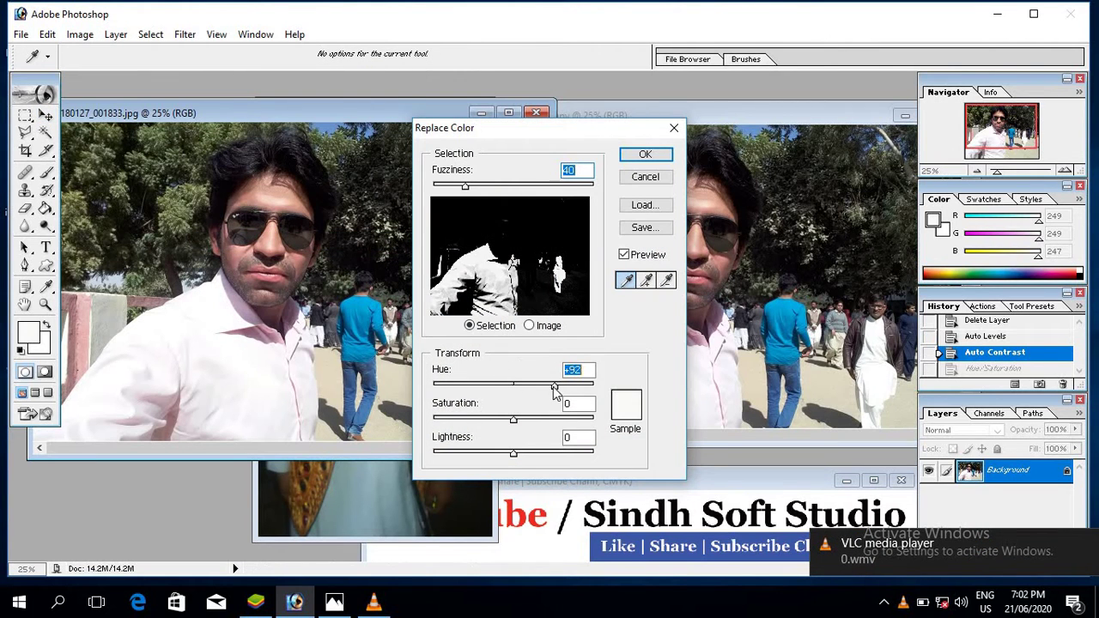
left_click(532, 419)
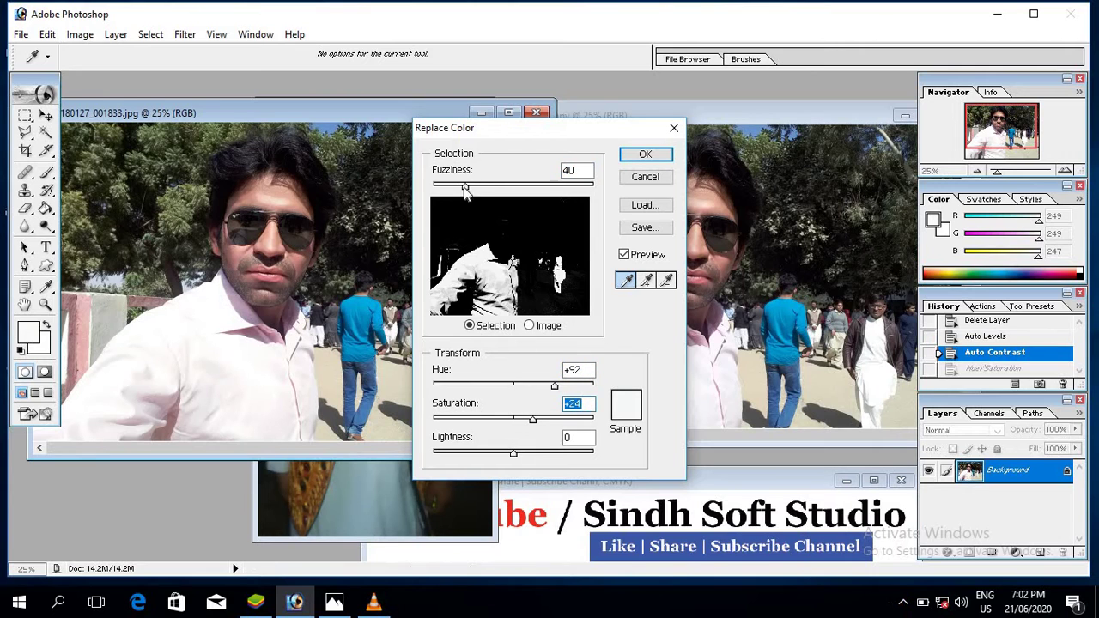
left_click_drag(465, 186, 501, 186)
left_click(644, 154)
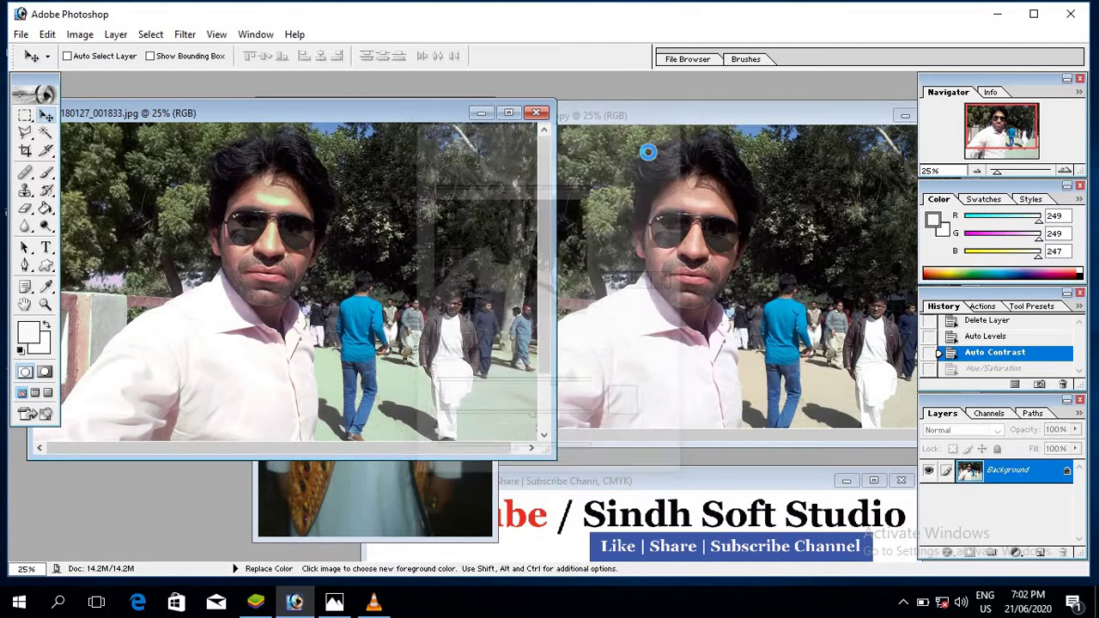
left_click(80, 35)
mouse_move(116, 77)
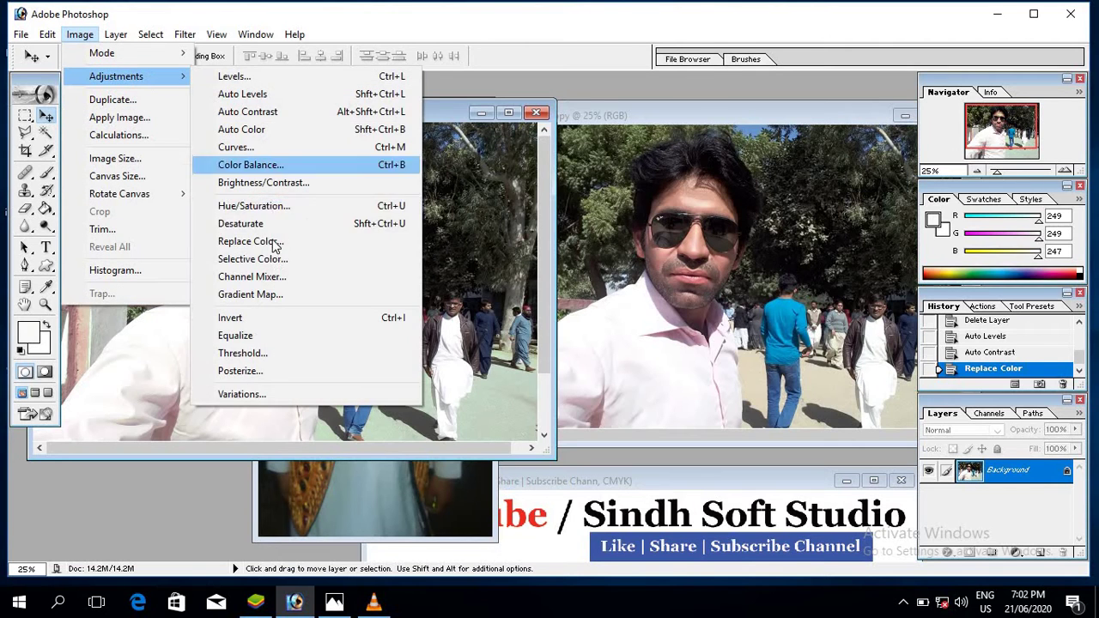
left_click(285, 259)
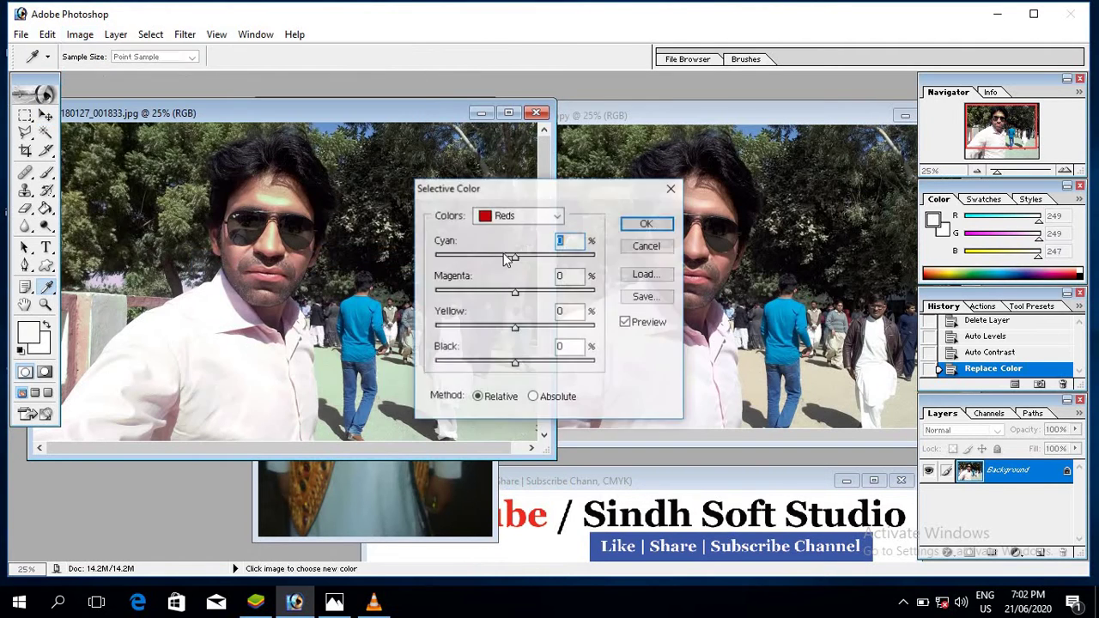
left_click_drag(515, 257, 548, 293)
left_click(520, 215)
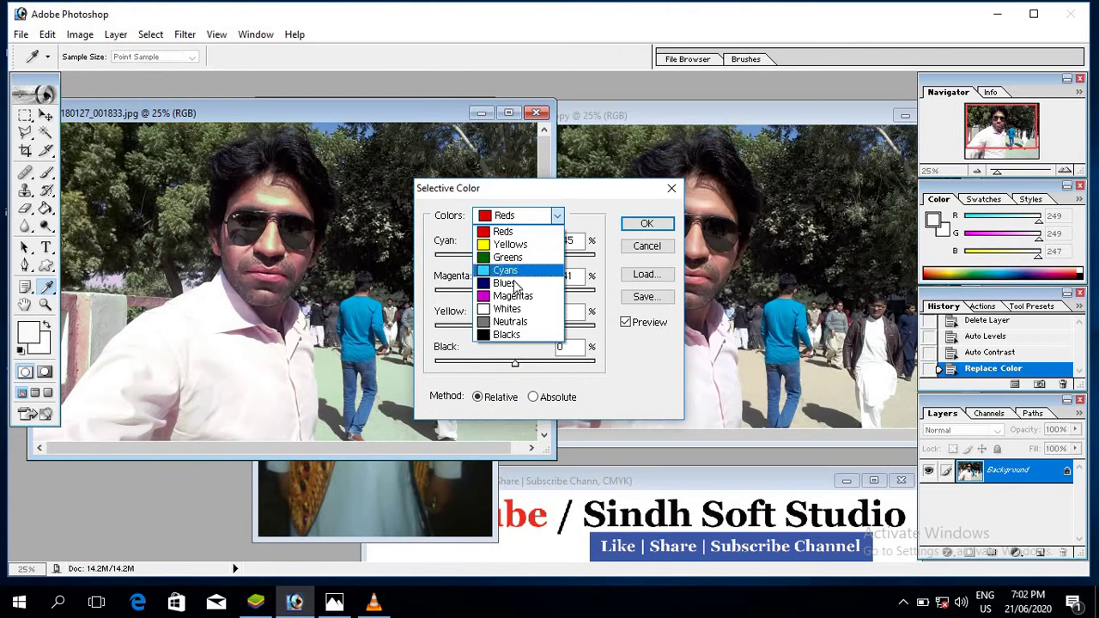
left_click(507, 244)
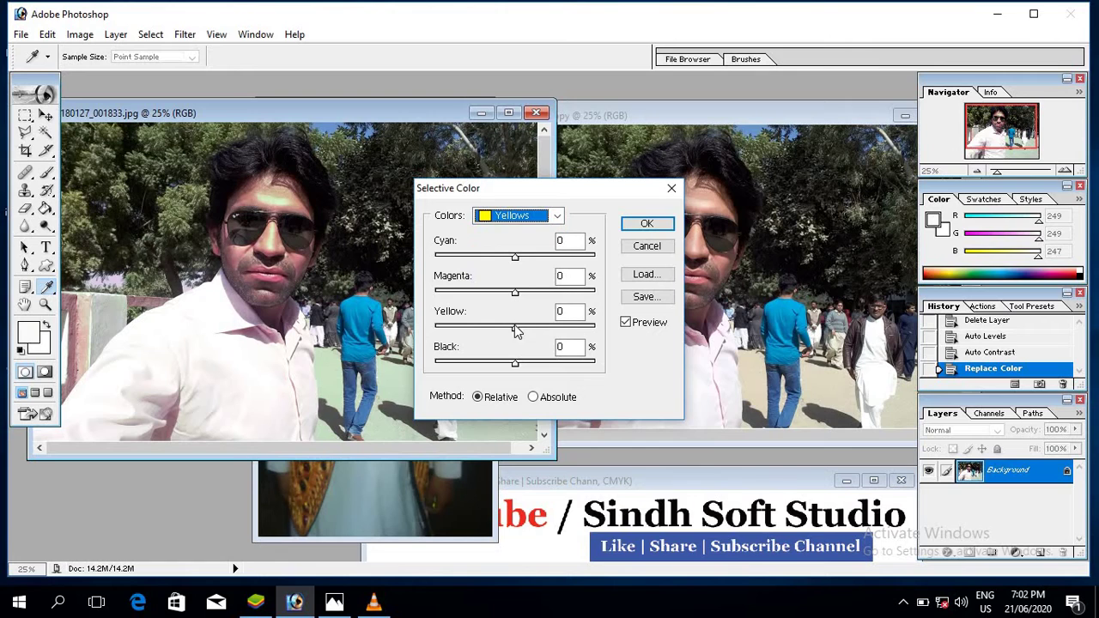
left_click_drag(515, 328, 574, 328)
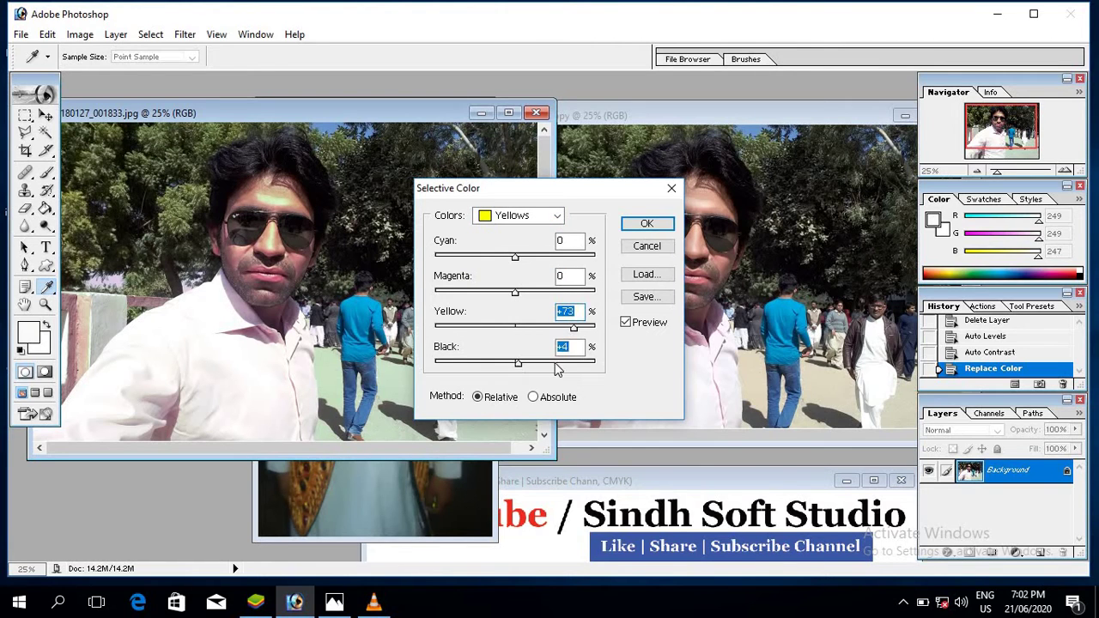
left_click_drag(518, 363, 444, 362)
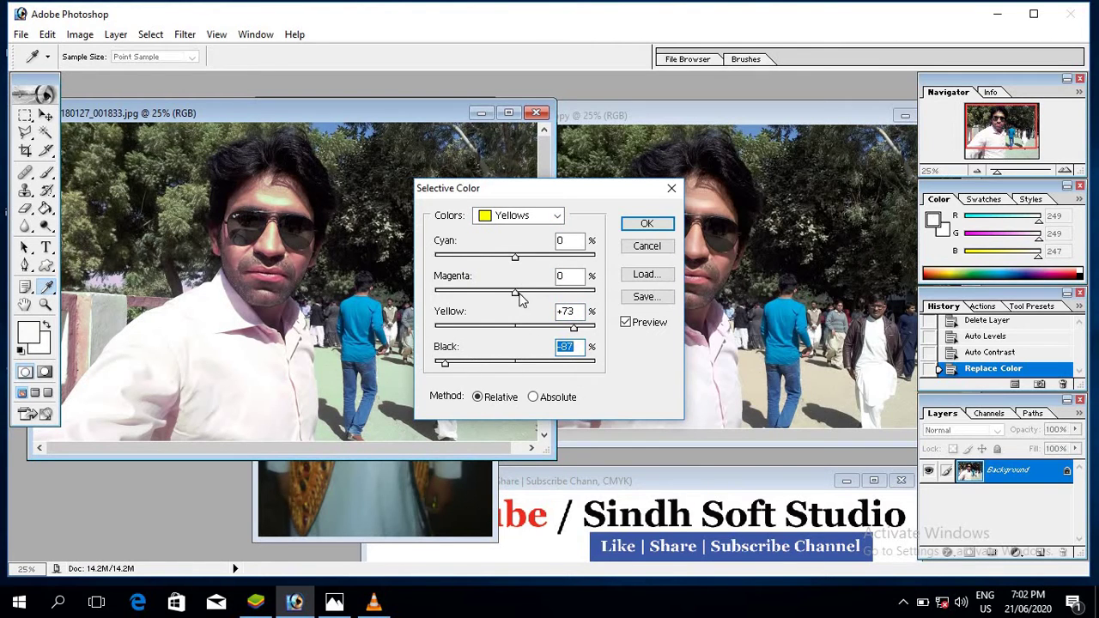
mouse_move(518, 292)
left_mouse_down()
mouse_move(449, 292)
mouse_move(591, 291)
left_mouse_up()
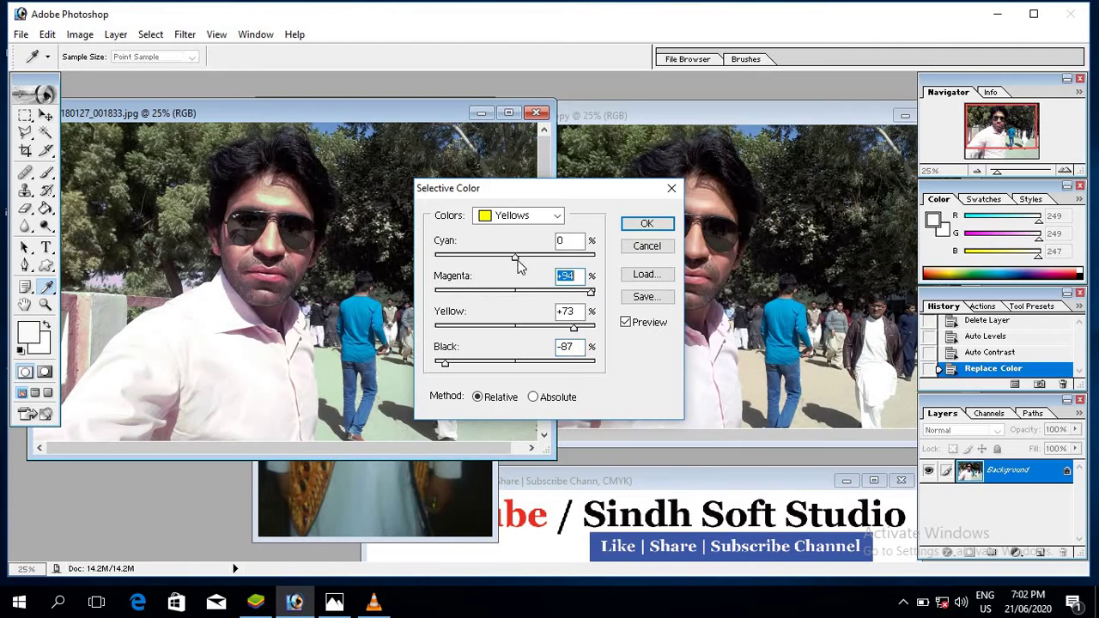
left_click_drag(515, 257, 573, 257)
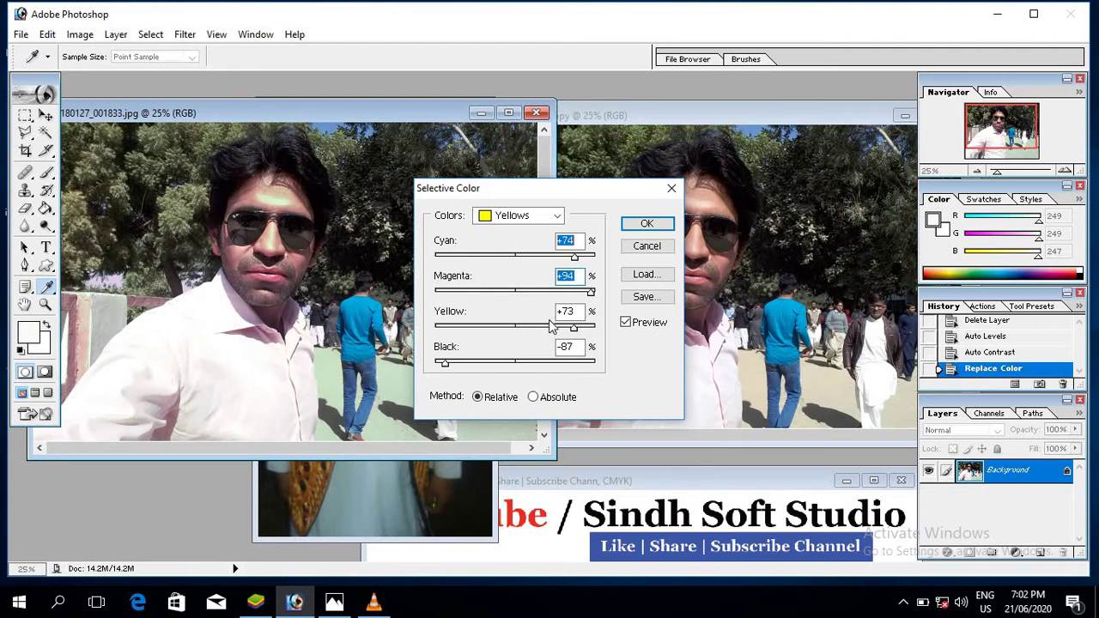
left_click(533, 398)
left_click_drag(448, 363, 545, 363)
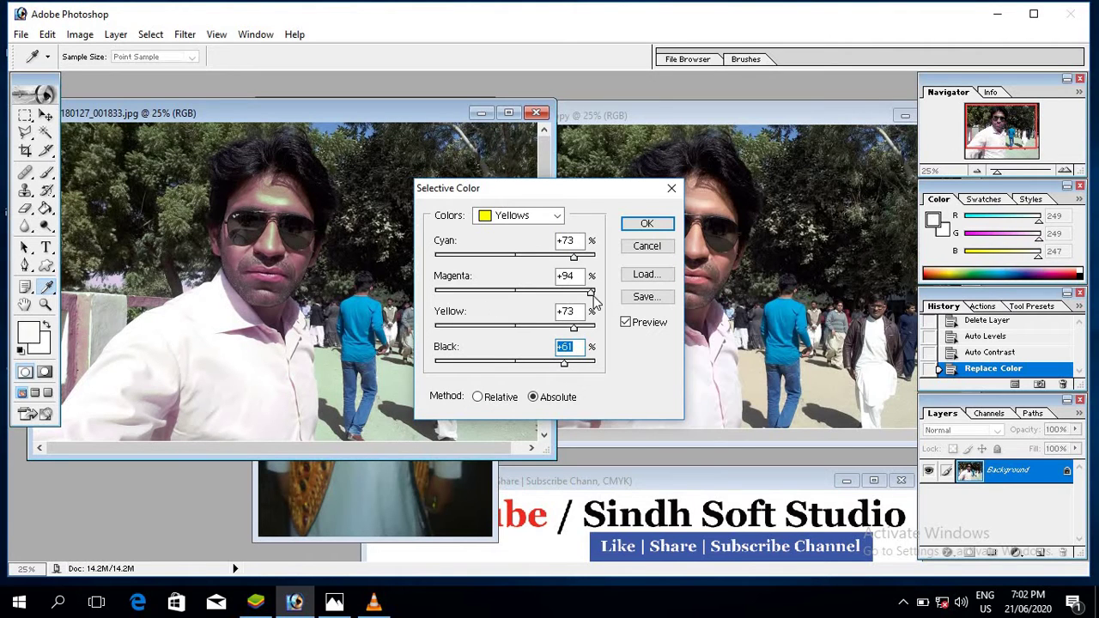
left_click_drag(589, 293, 455, 293)
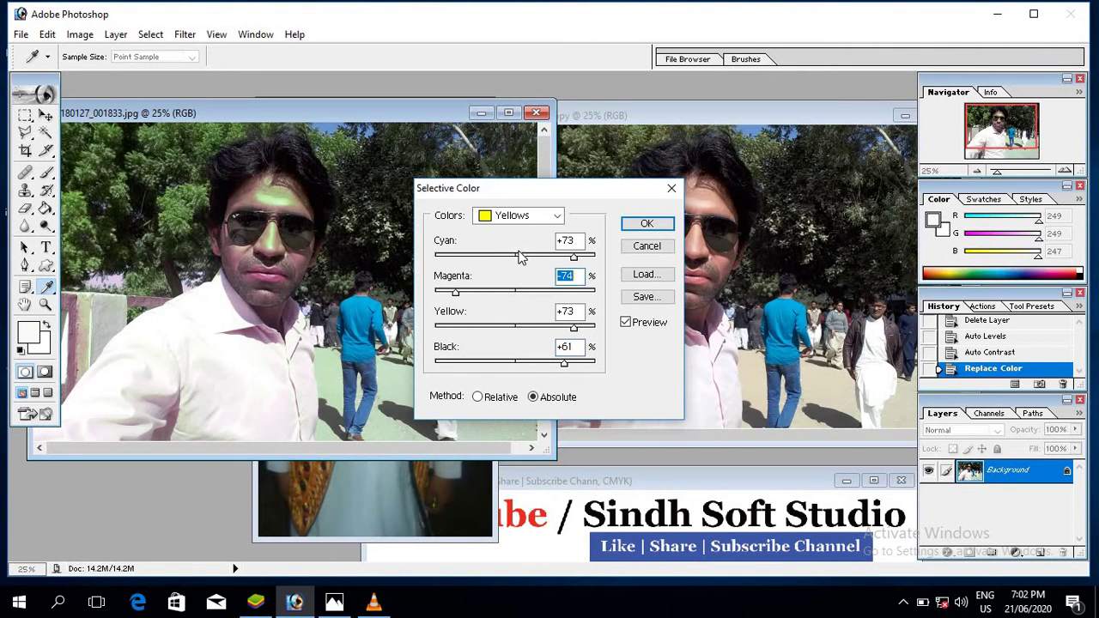
left_click(648, 225)
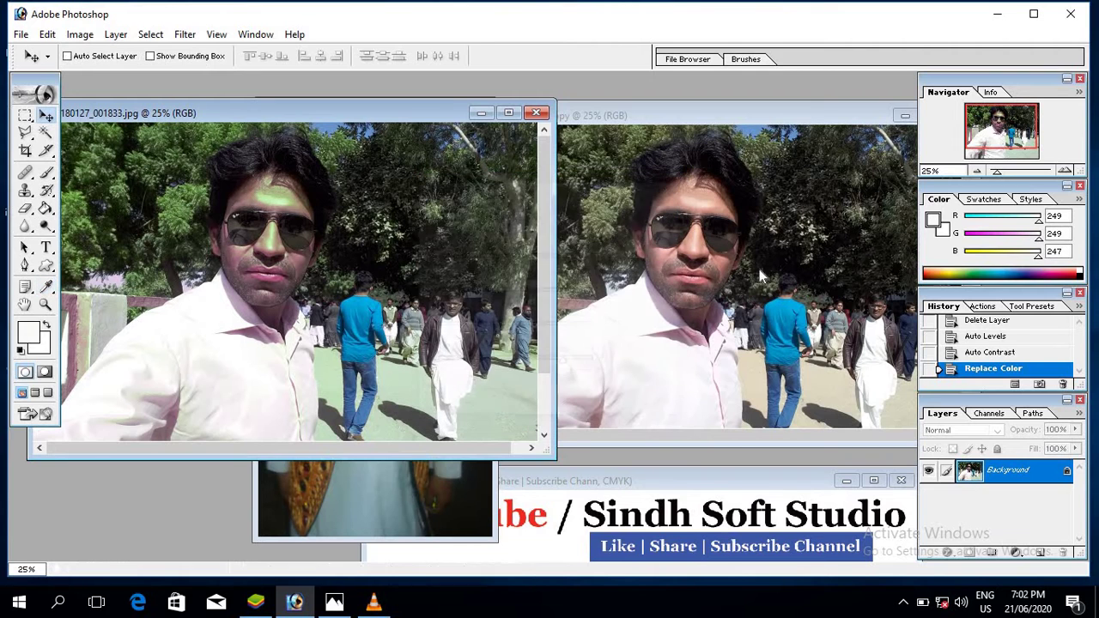
key("ctrl+z")
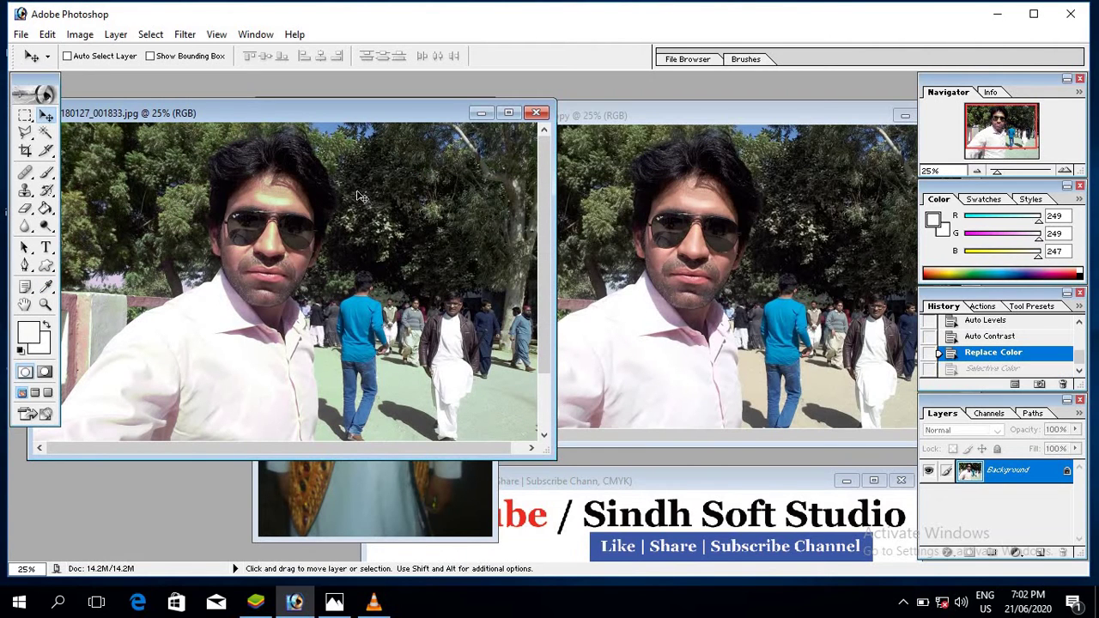
left_click(80, 34)
mouse_move(116, 76)
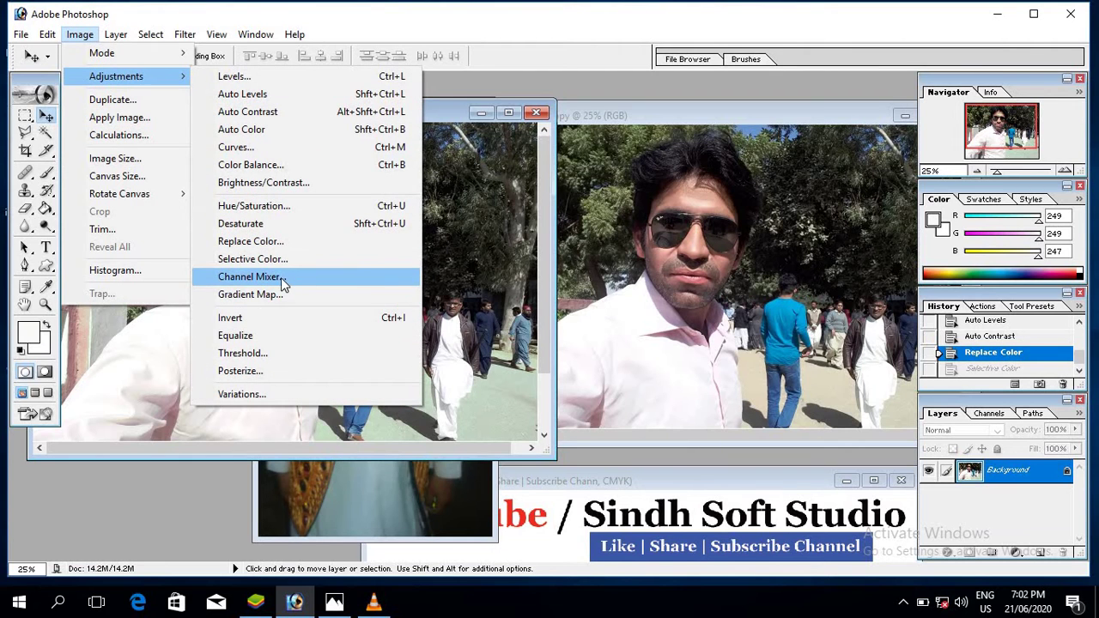
left_click(280, 277)
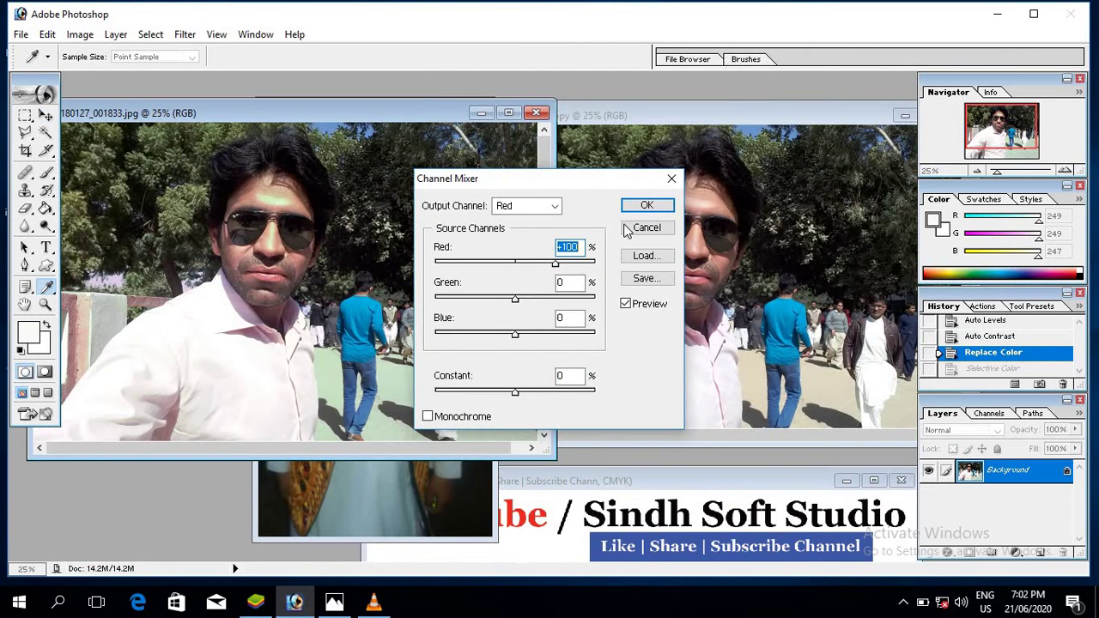
left_click(525, 206)
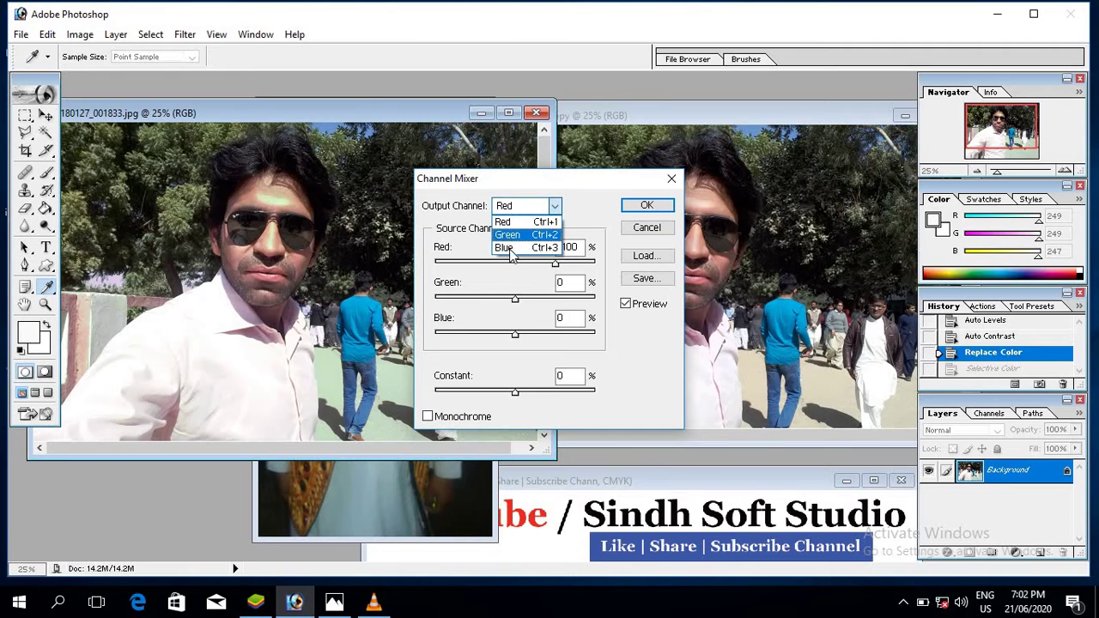
left_click(513, 236)
left_click_drag(515, 263, 574, 264)
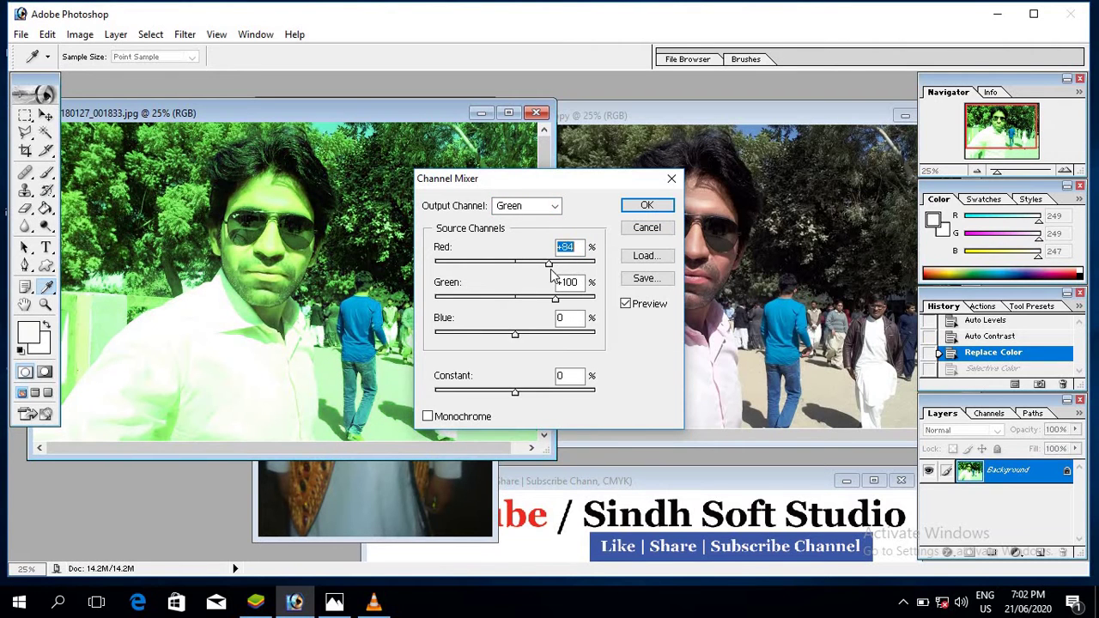
left_click_drag(555, 298, 461, 298)
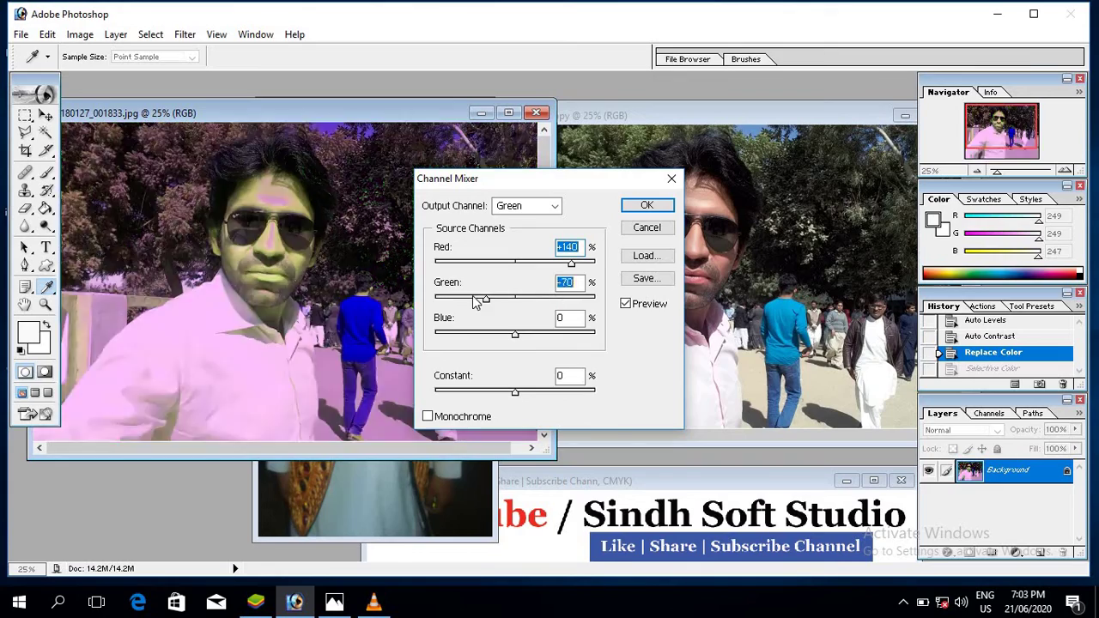
left_click(519, 305)
left_click_drag(484, 334, 564, 334)
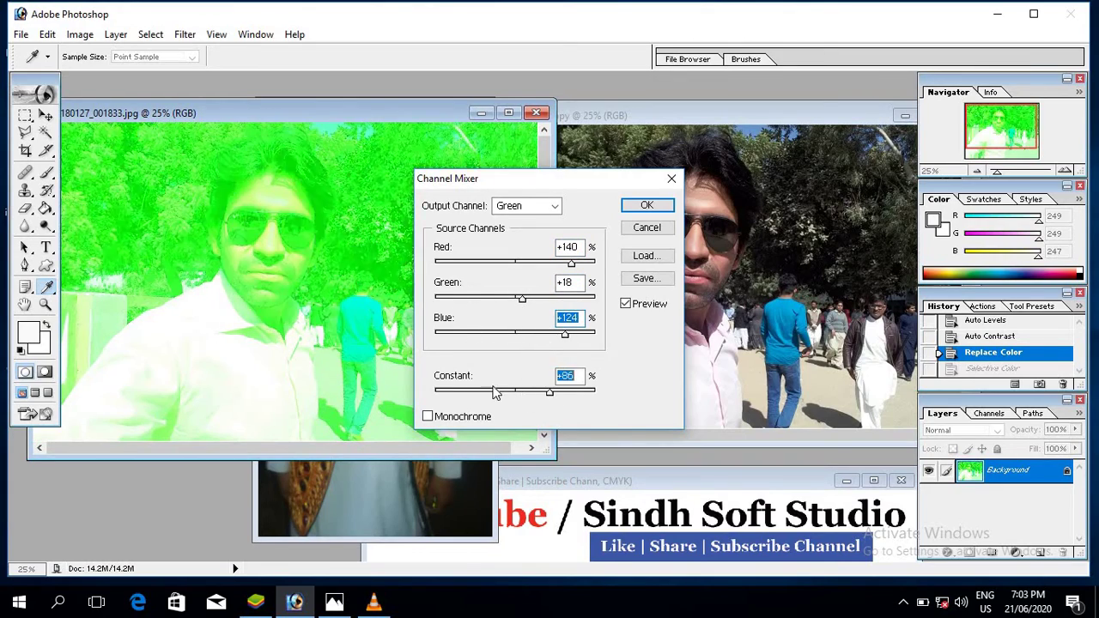
left_click_drag(516, 393, 487, 392)
left_click(644, 207)
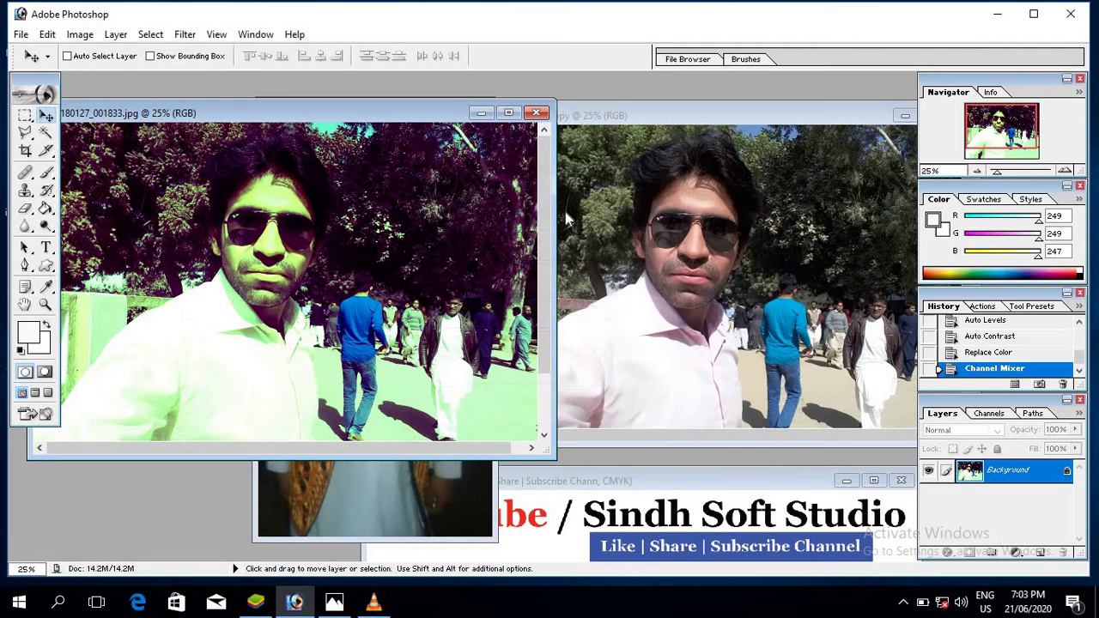
key("ctrl+z")
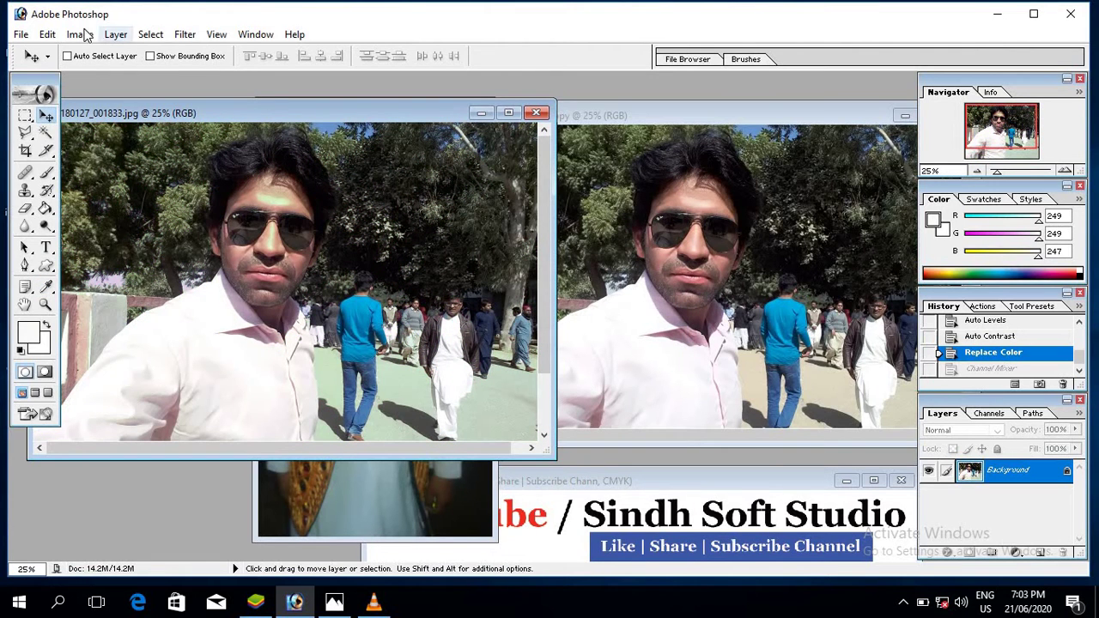
Apply a Gradient Map to the photo and undo it.
left_click(80, 34)
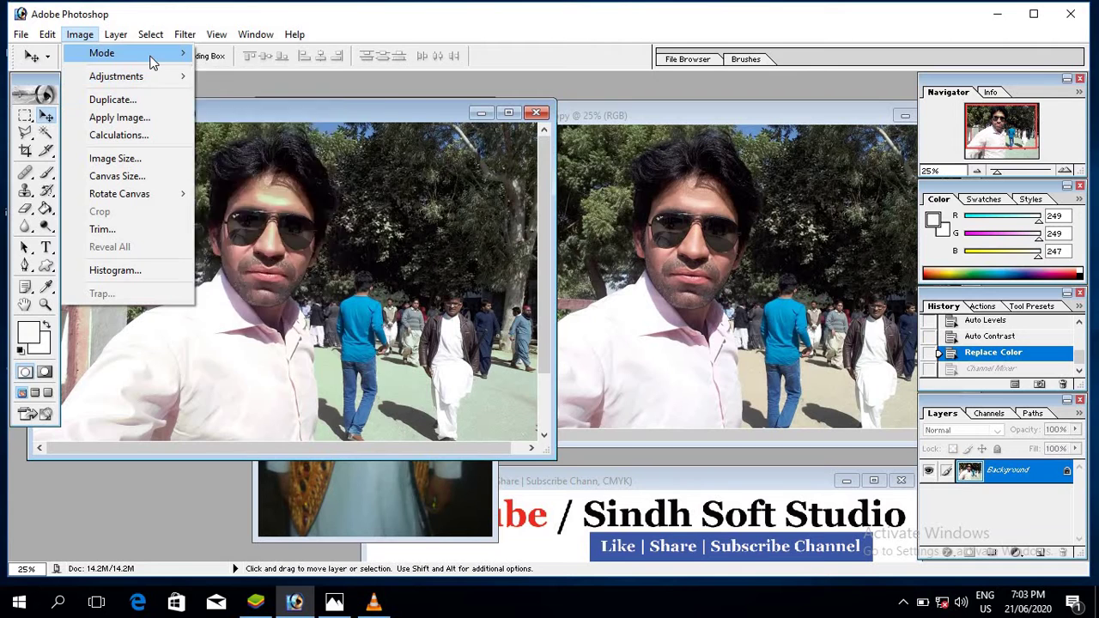
mouse_move(116, 76)
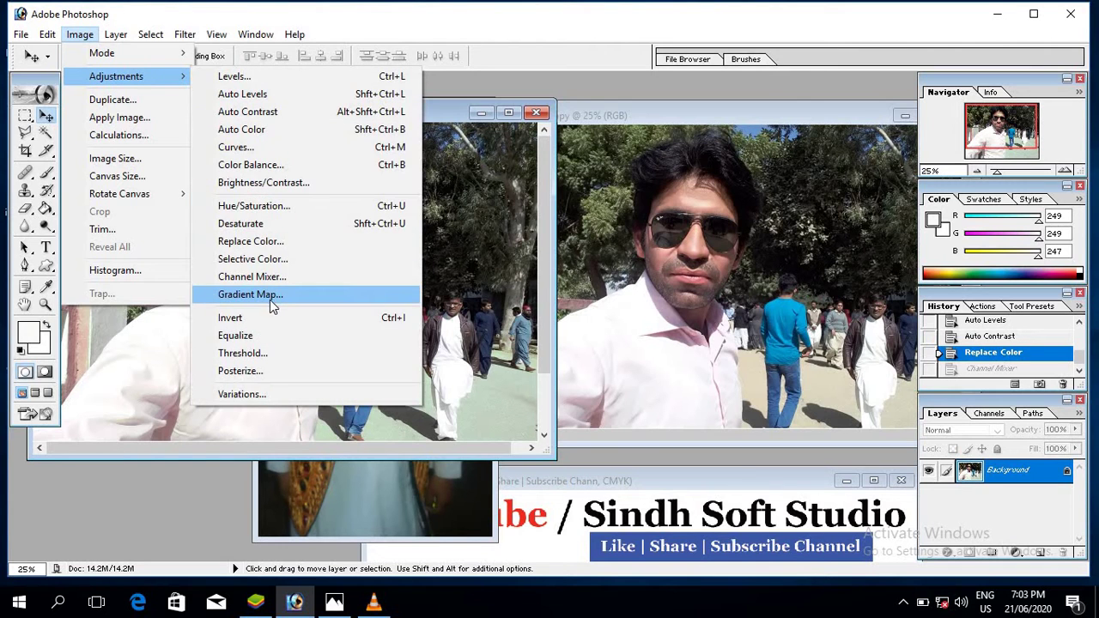
left_click(249, 294)
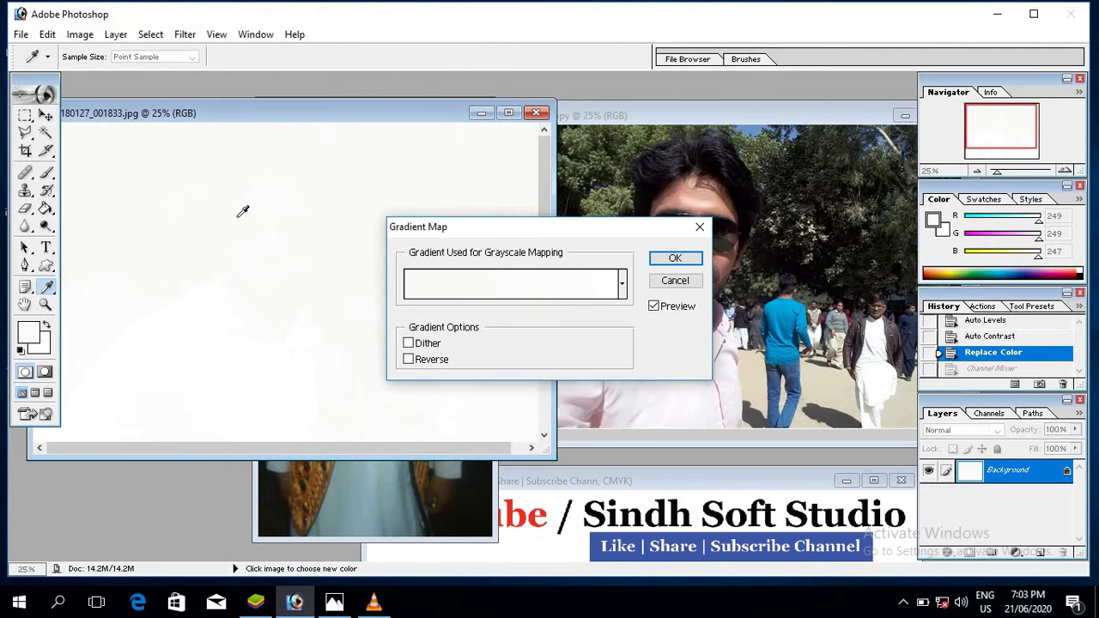
left_click(674, 260)
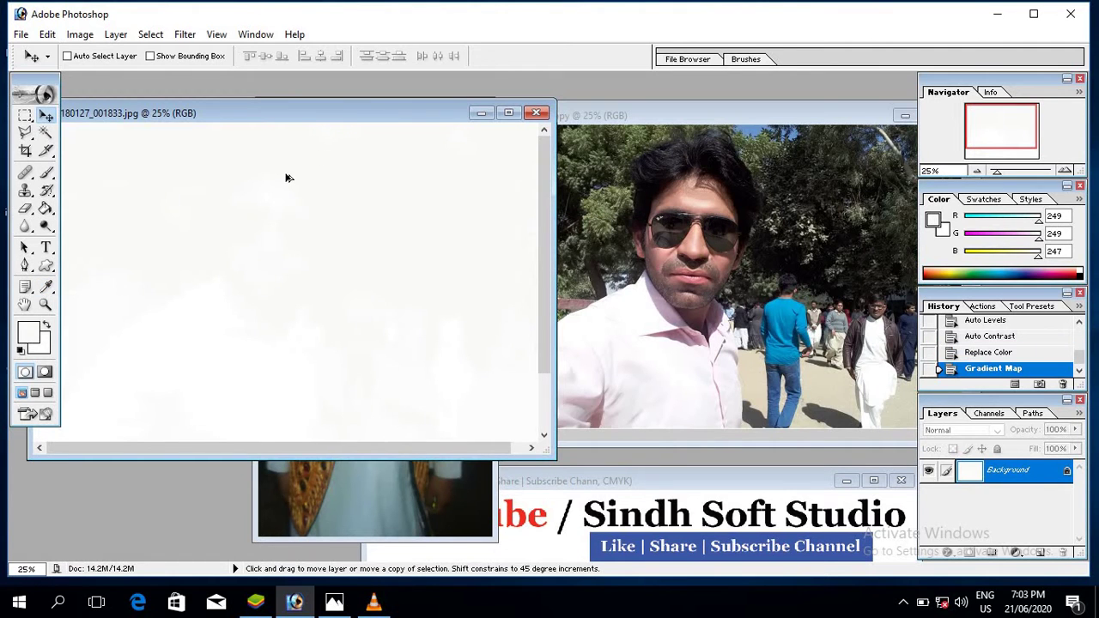
key("ctrl+z")
Invert the photo's colours and undo the inversion.
left_click(79, 34)
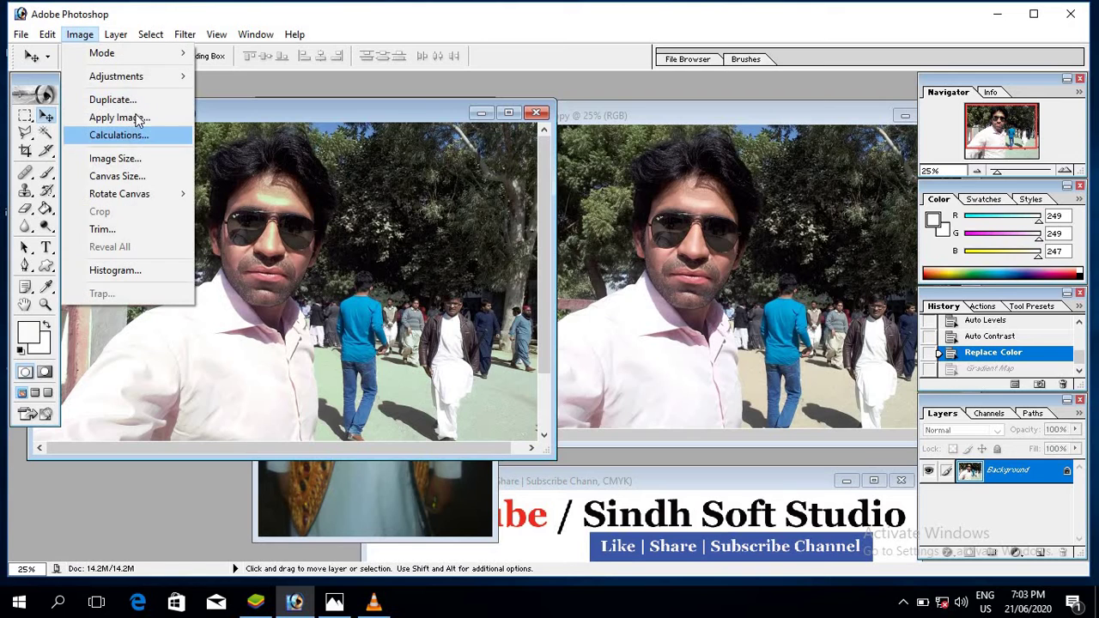
mouse_move(116, 76)
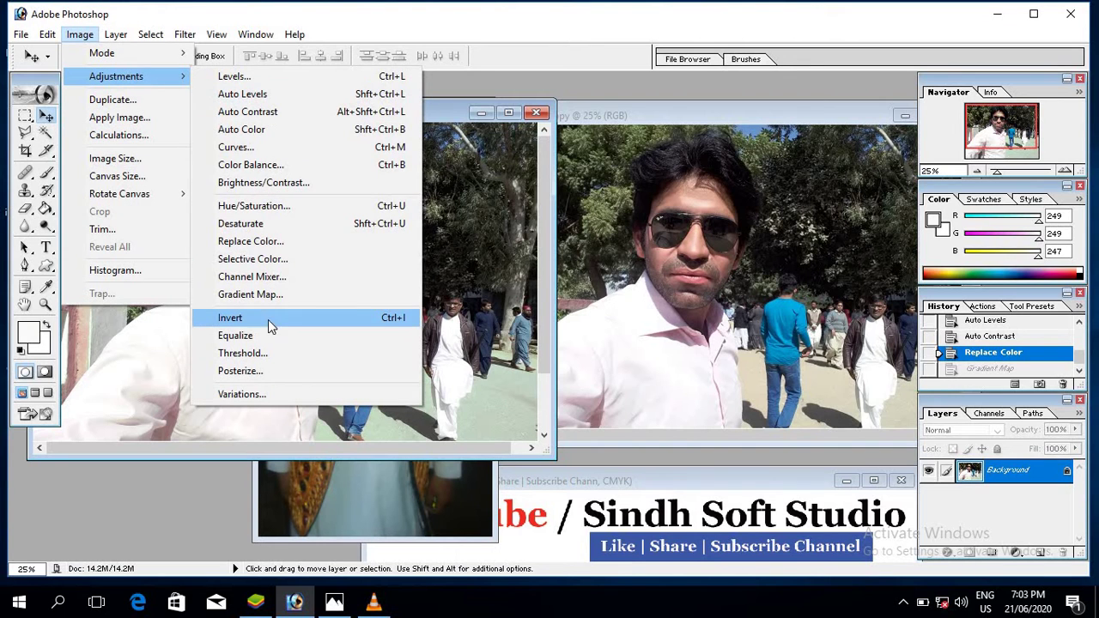
left_click(264, 319)
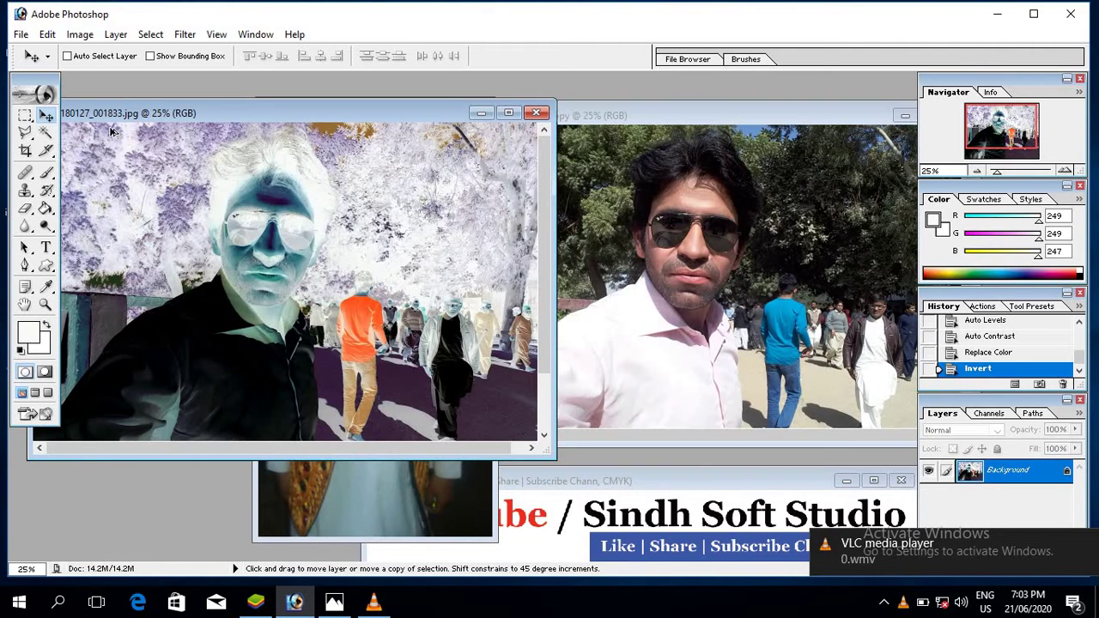
key("ctrl+z")
Equalize the photo's brightness values and undo the equalization.
left_click(79, 35)
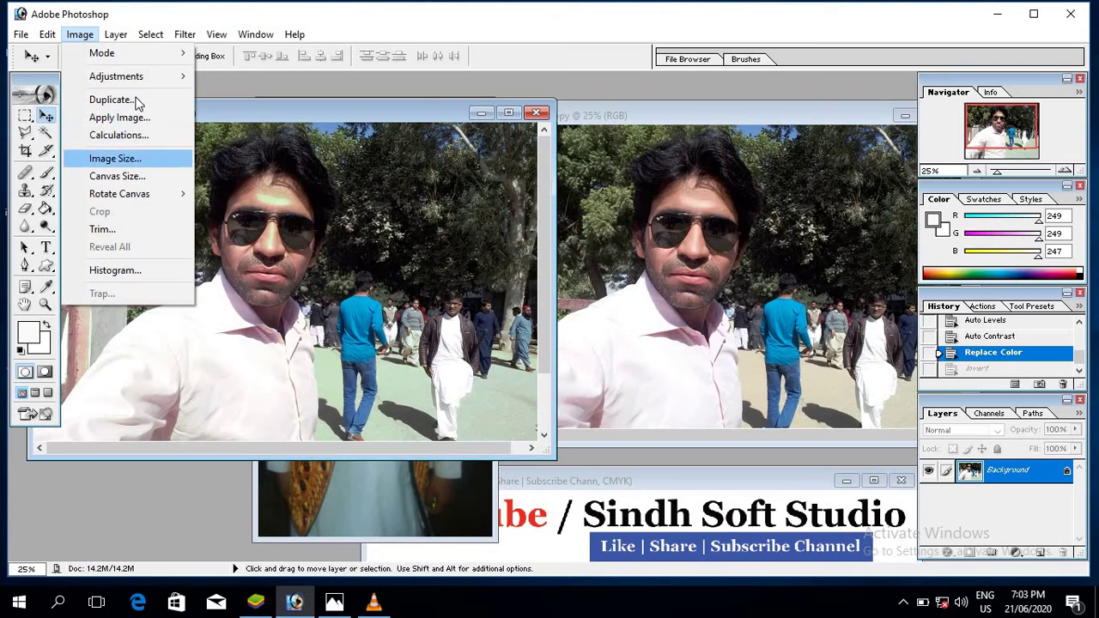
mouse_move(116, 77)
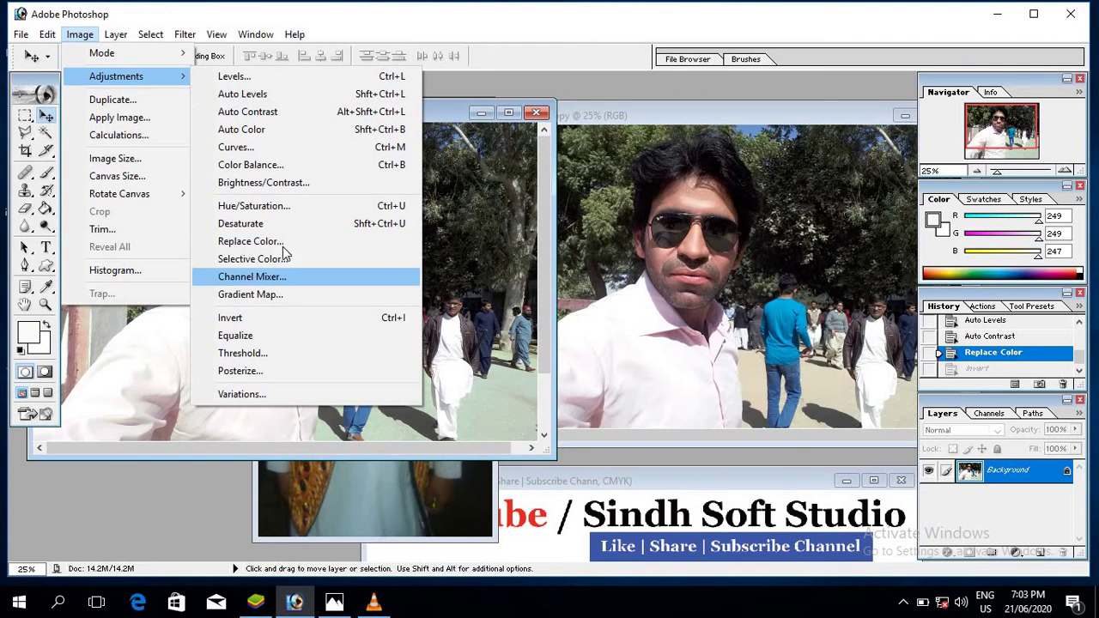
left_click(257, 337)
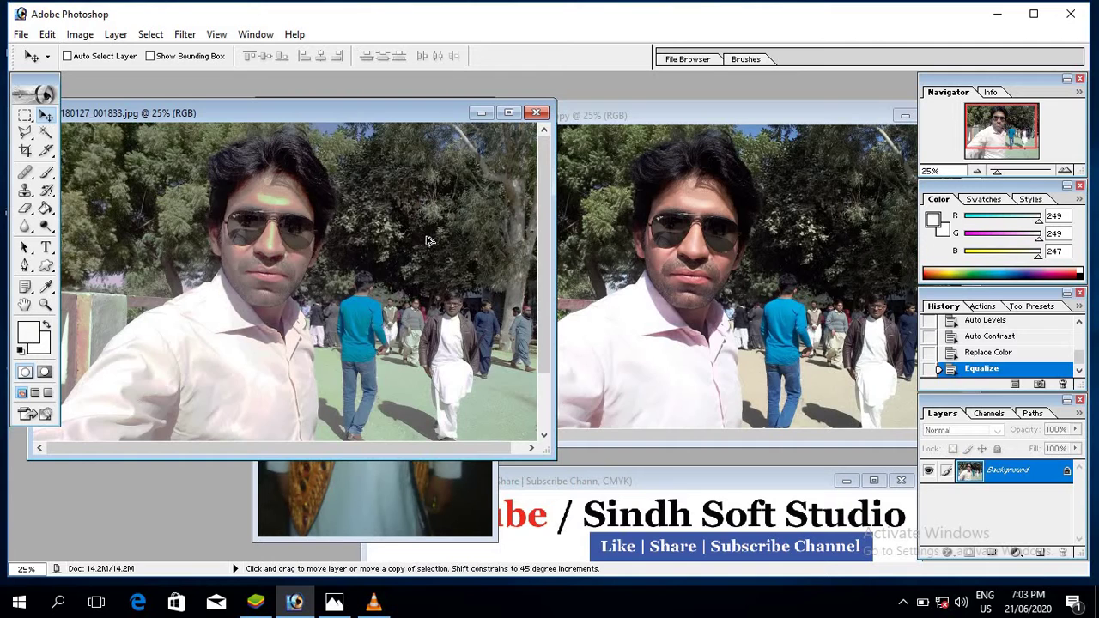
key("ctrl+z")
left_click(81, 36)
mouse_move(116, 77)
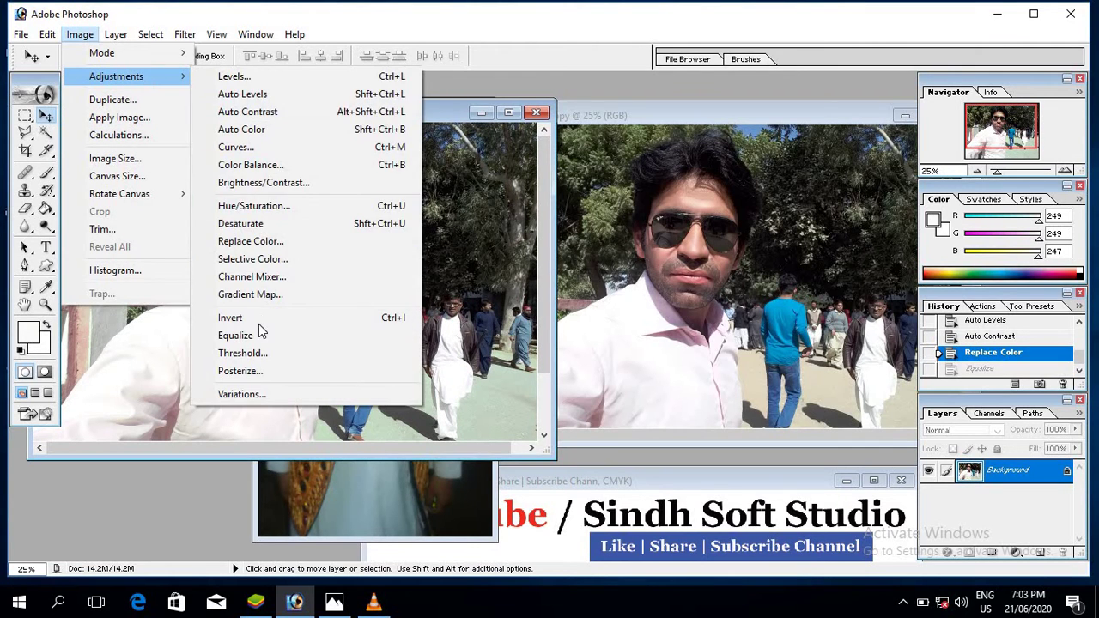
Apply a Threshold of about 56 to the original photo, then bring the copy window forward.
left_click(265, 353)
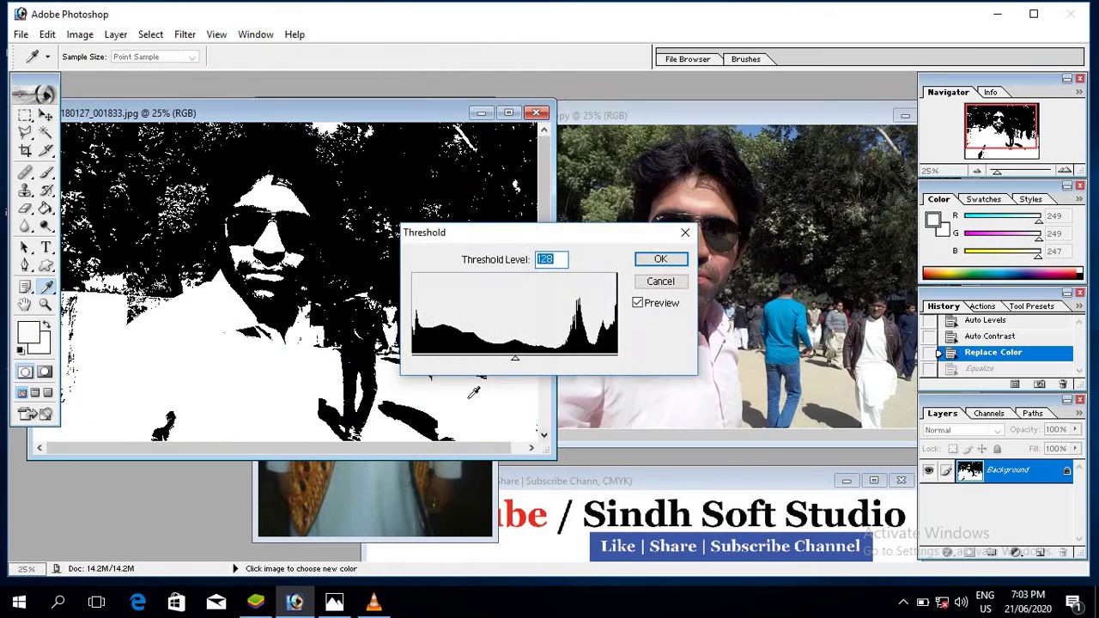
left_click_drag(515, 358, 468, 359)
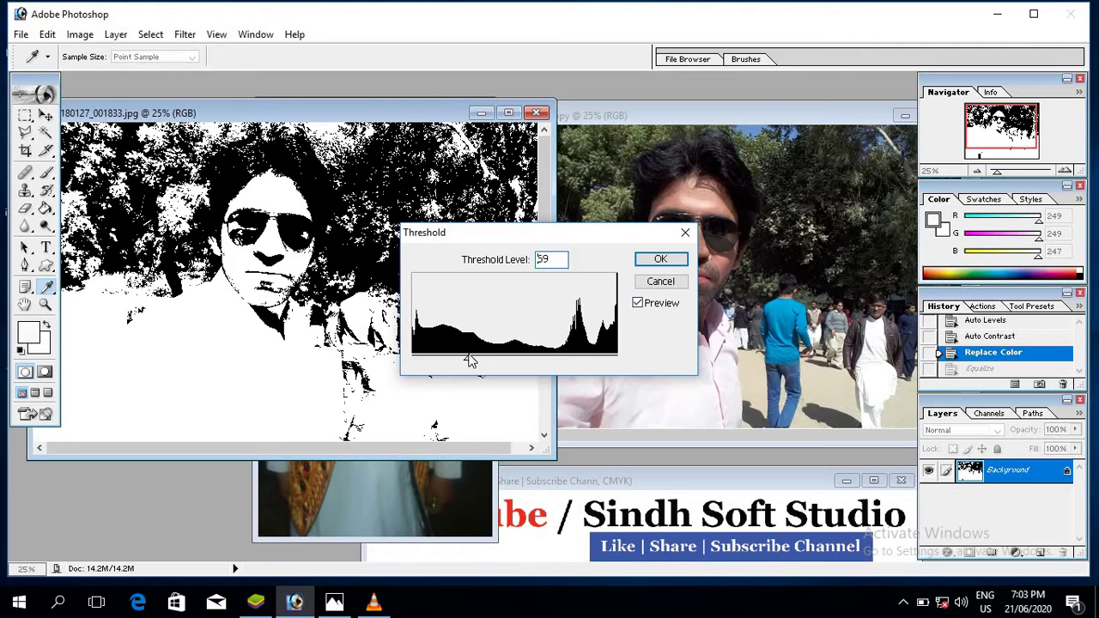
left_click(660, 259)
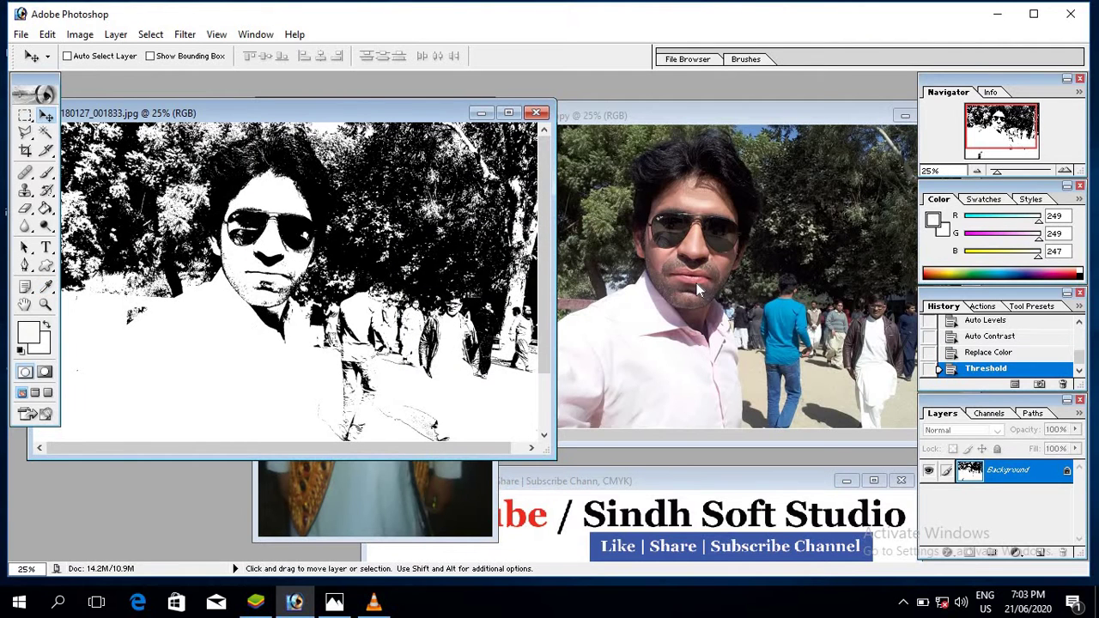
left_click(616, 263)
left_click_drag(592, 115, 487, 123)
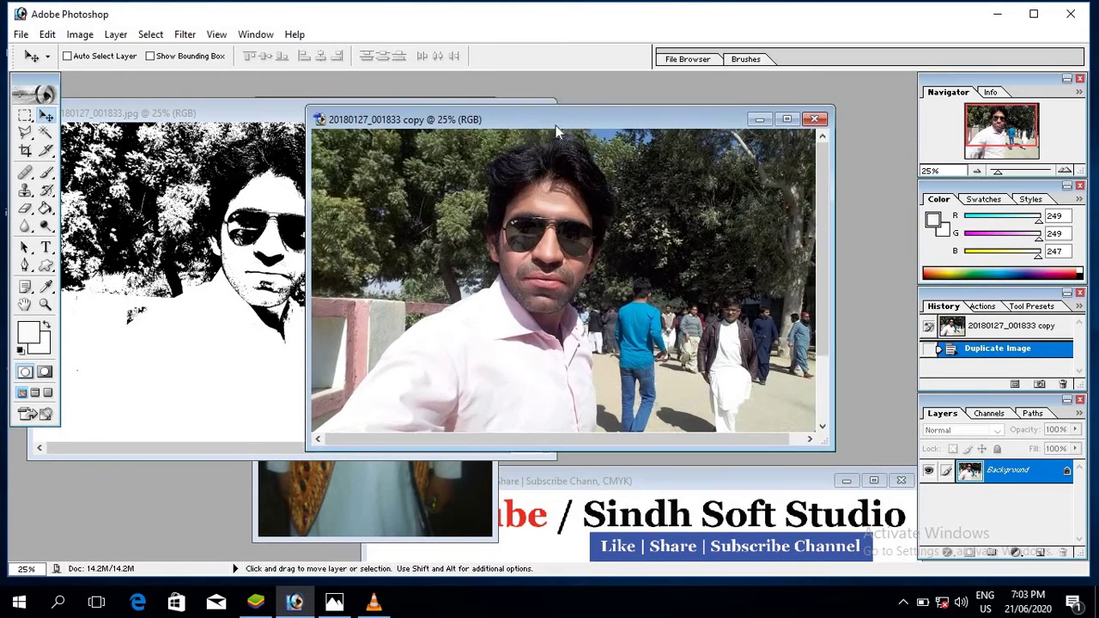
Duplicate the copy document as '20180127_001833 copy 2' and return to the first copy.
left_click(80, 35)
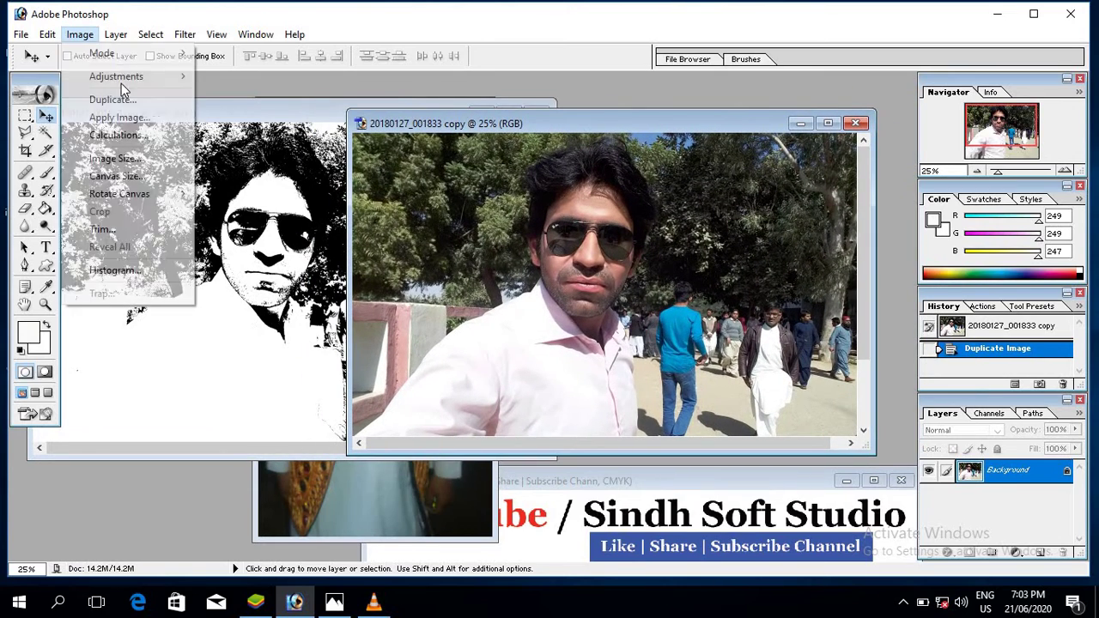
right_click(491, 123)
right_click(500, 124)
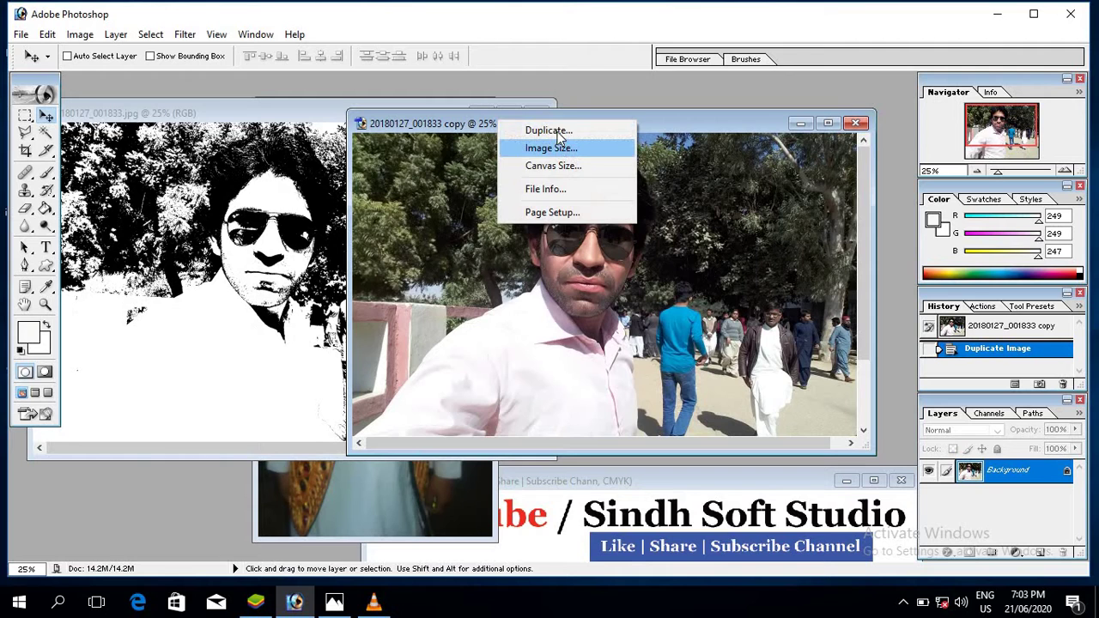
left_click(558, 131)
left_click(678, 290)
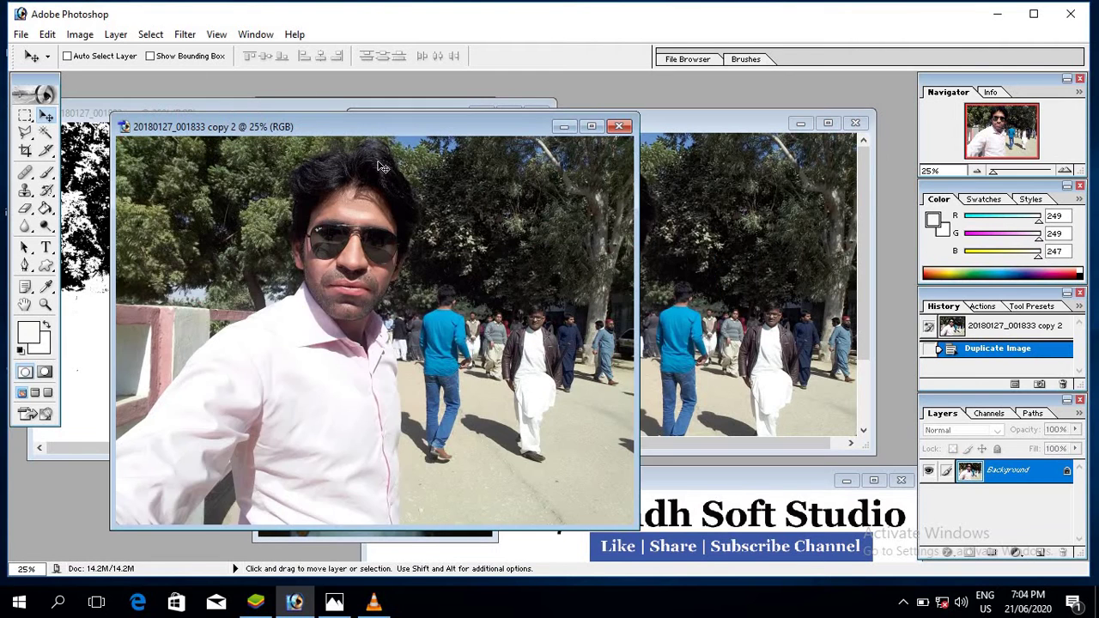
left_click(740, 200)
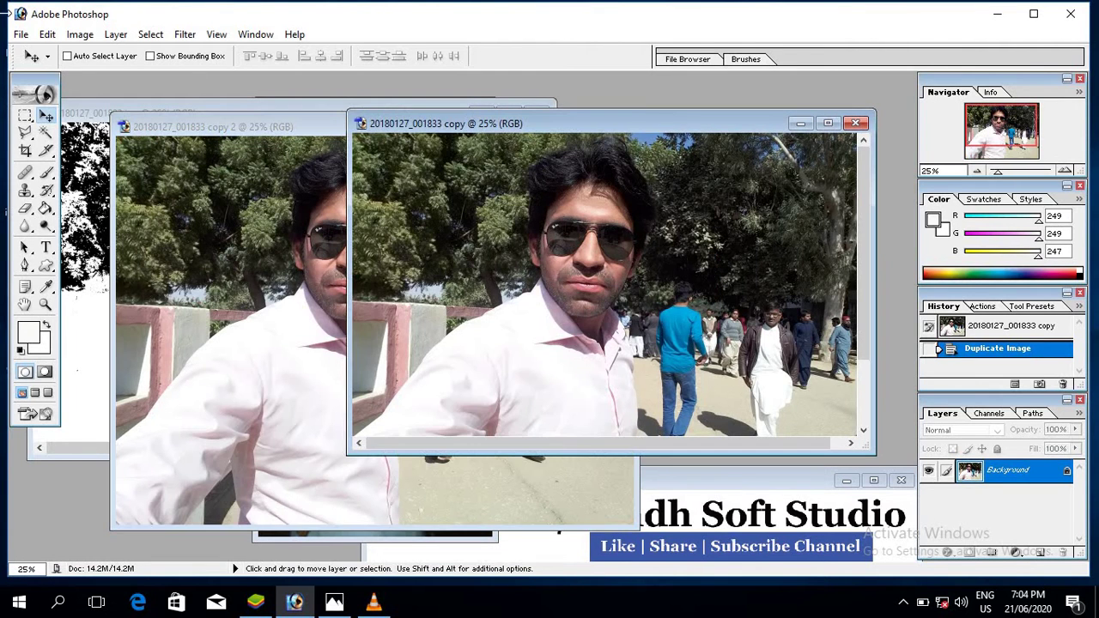
left_click(79, 34)
mouse_move(116, 76)
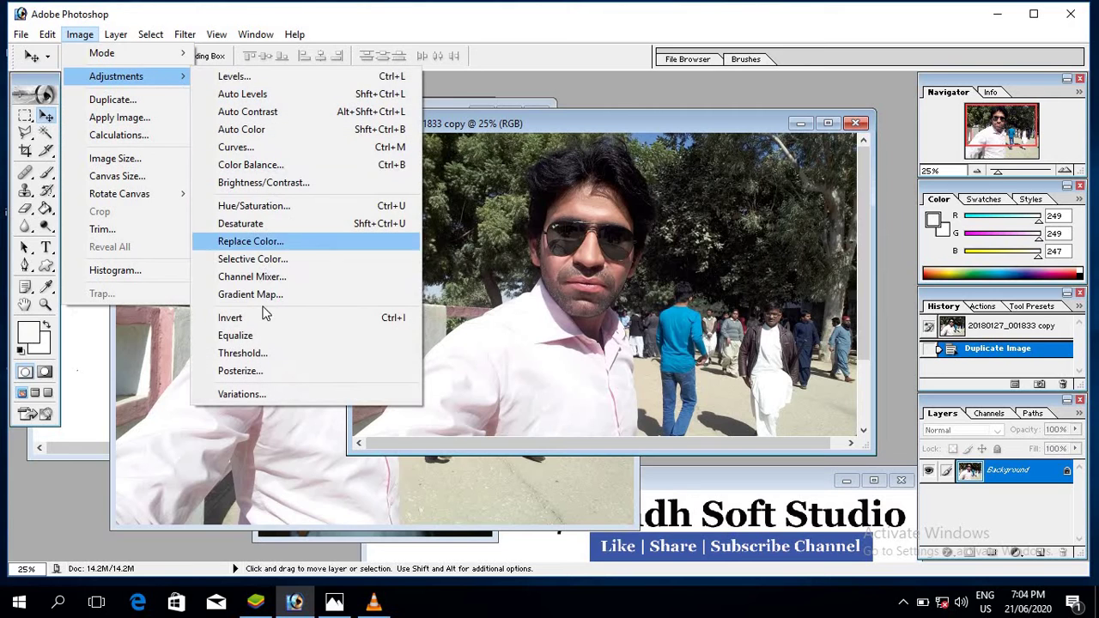
Posterize '20180127_001833 copy' down to 8 levels.
left_click(237, 371)
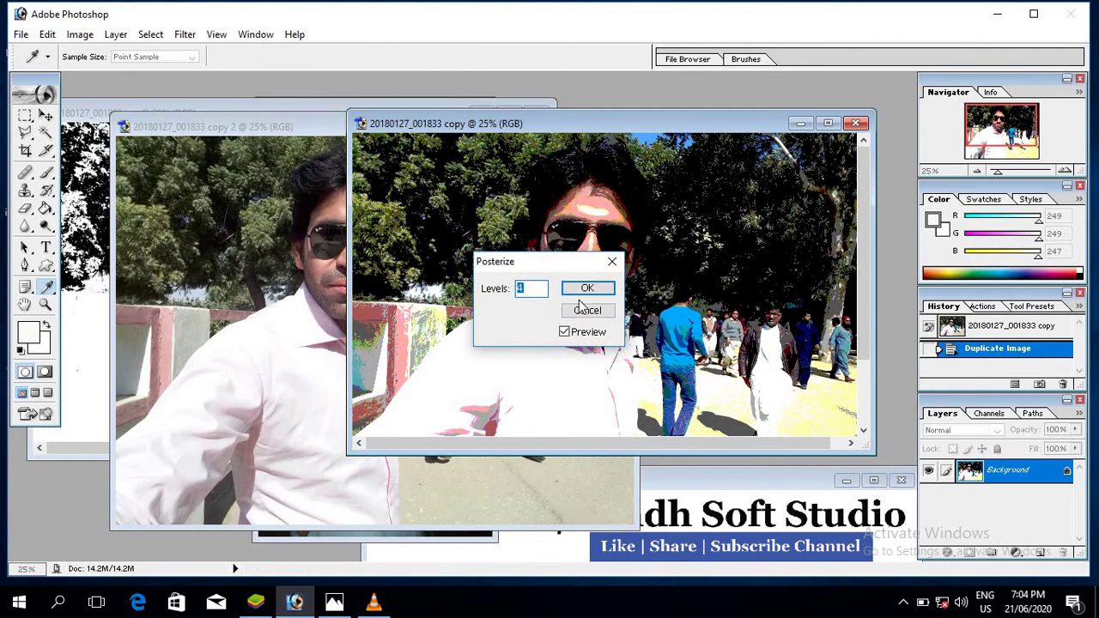
type("11")
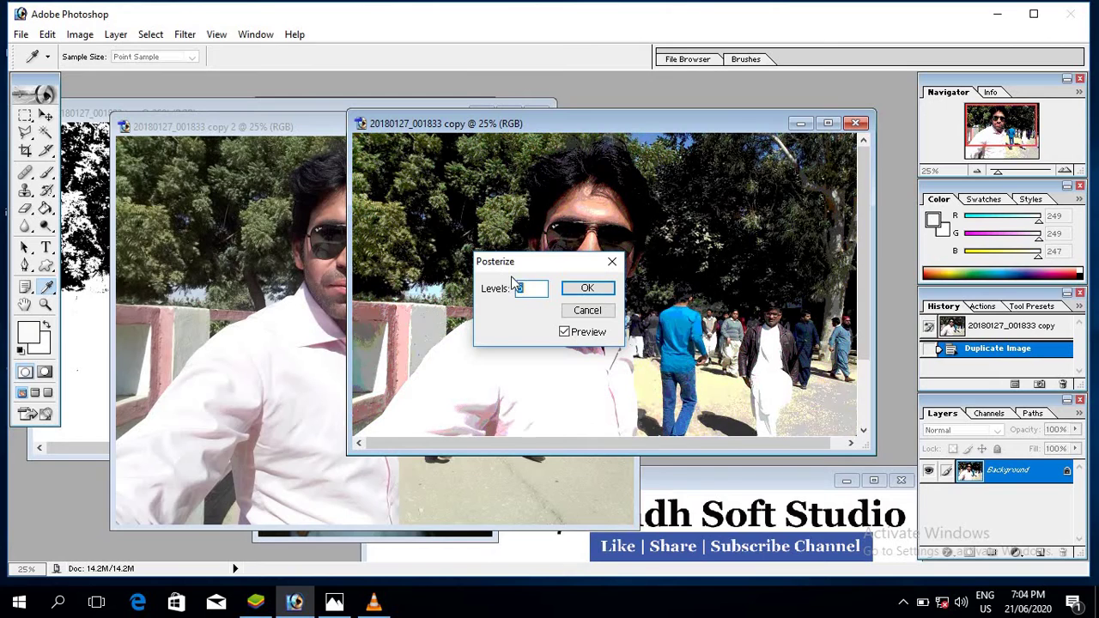
key("Up")
key("Up")
key("Up")
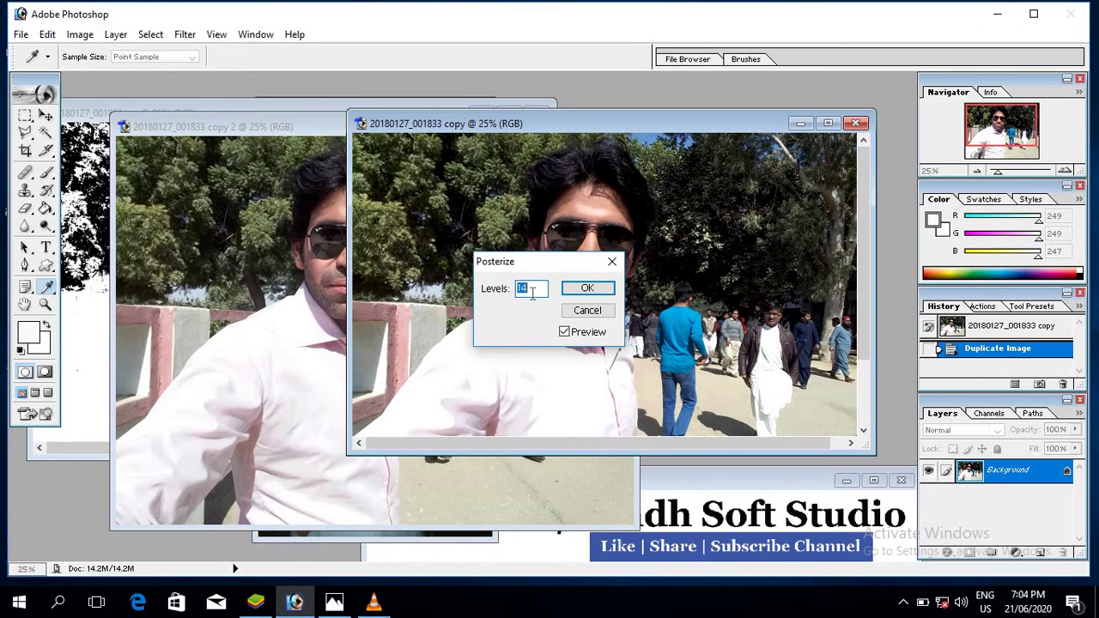
key("Up")
key("Up")
key("Up")
key("Up")
key("Up")
key("Up")
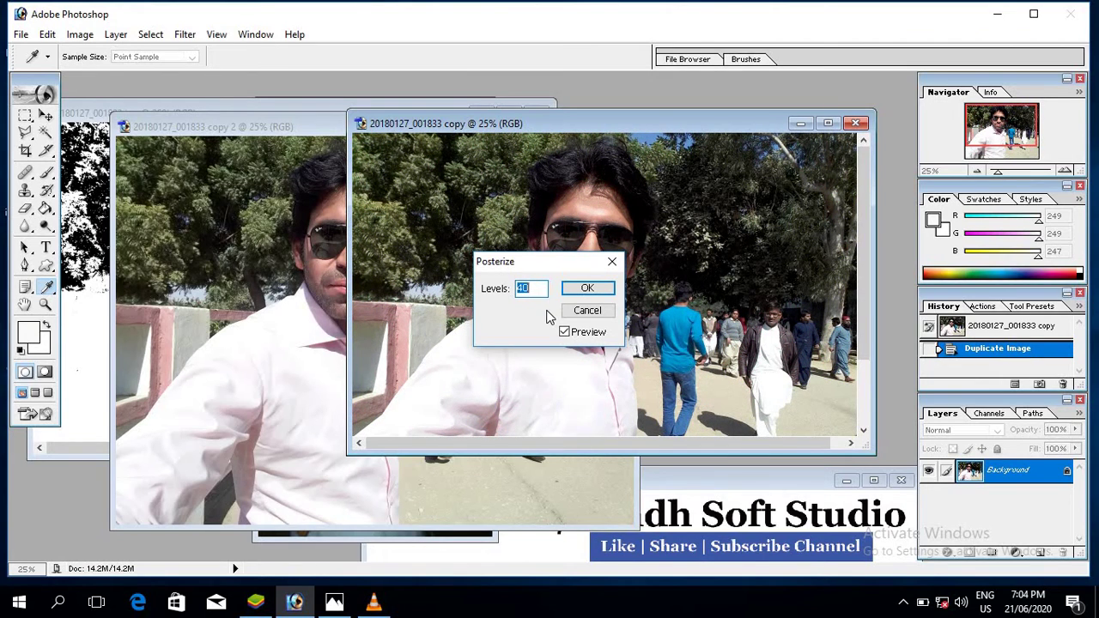
type("2")
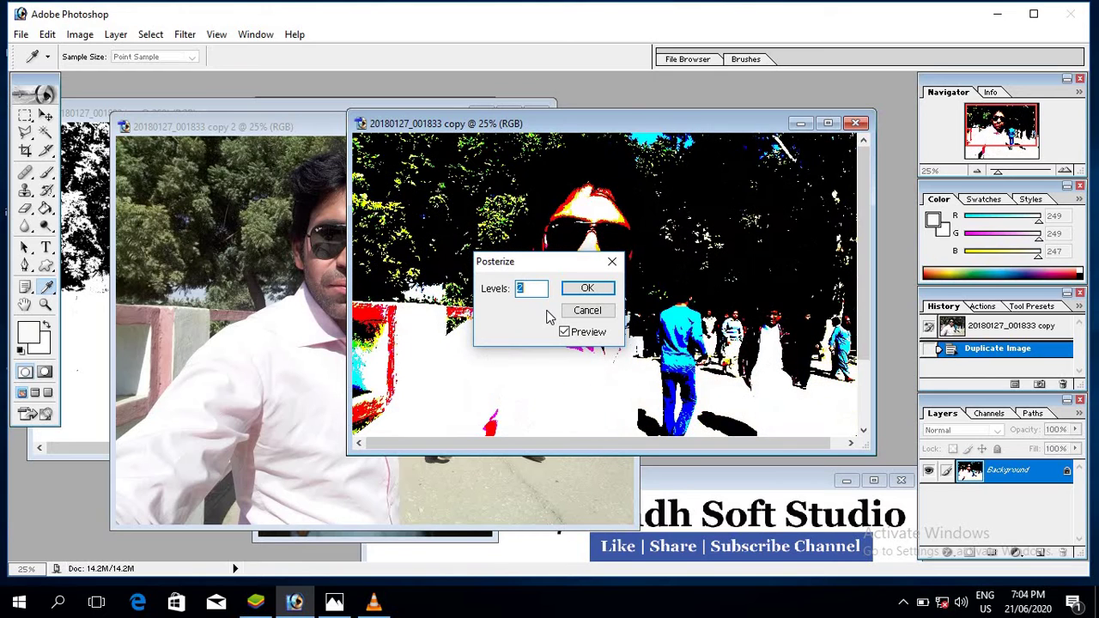
type("8")
left_click(586, 287)
Duplicate copy 2 into a third copy and move its window to the right.
key("v")
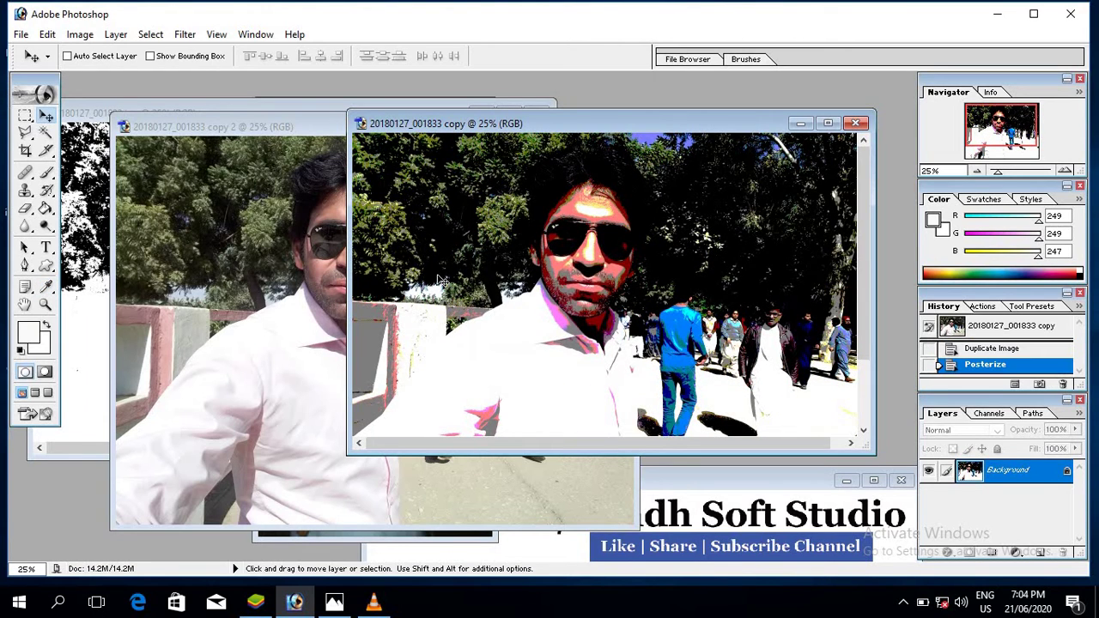
left_click(290, 210)
right_click(371, 129)
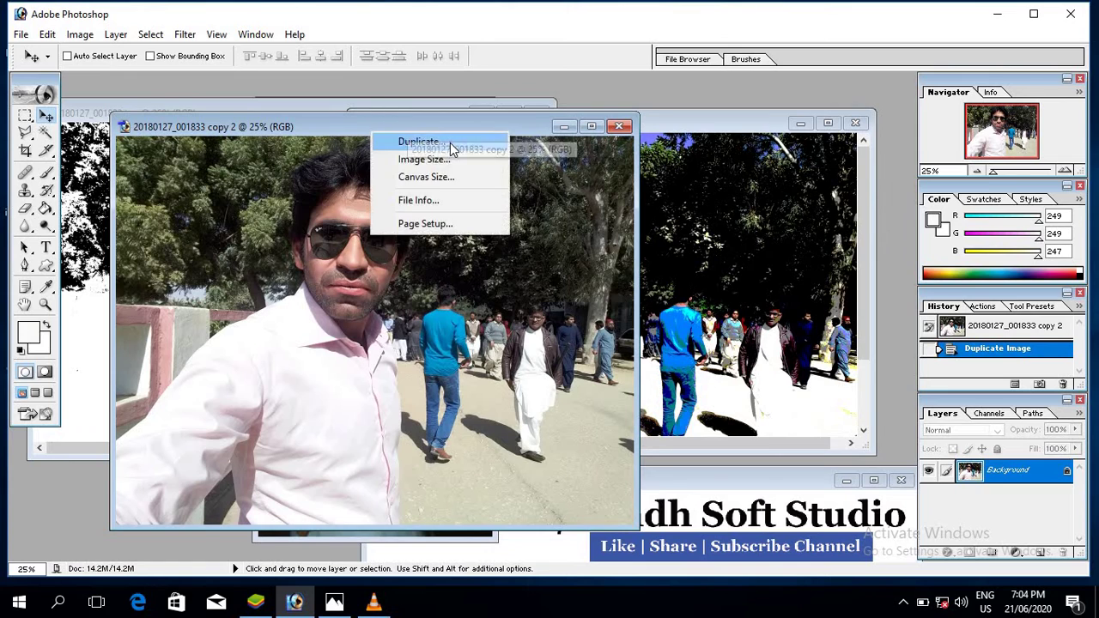
left_click(454, 143)
left_click(682, 287)
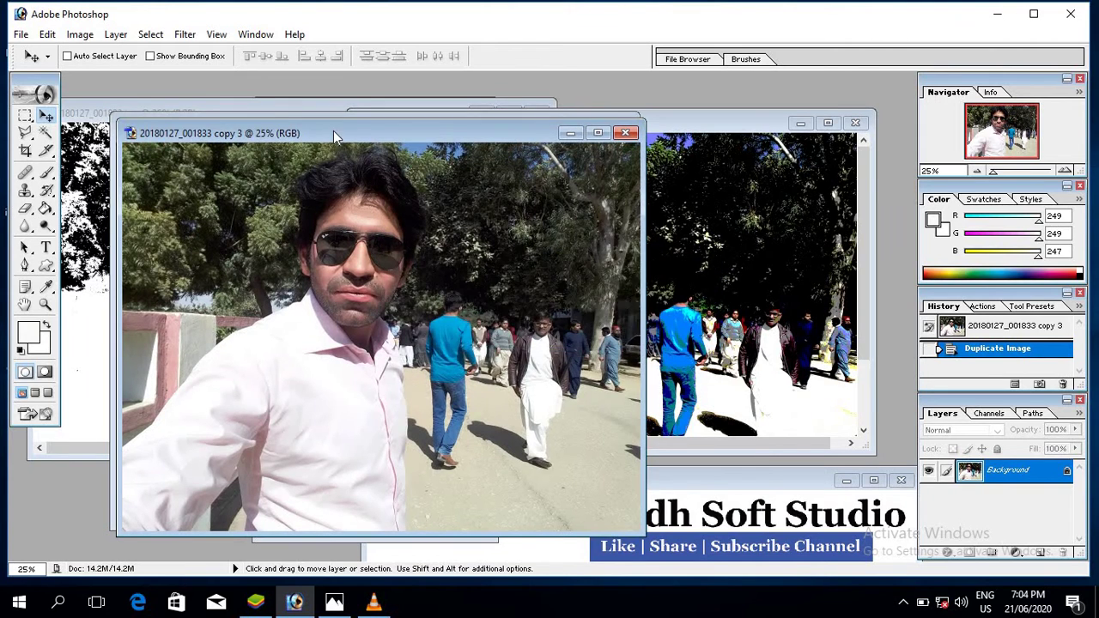
left_click_drag(487, 129, 732, 128)
Give copy 2 a green cast with Variations set to More Green.
left_click(358, 178)
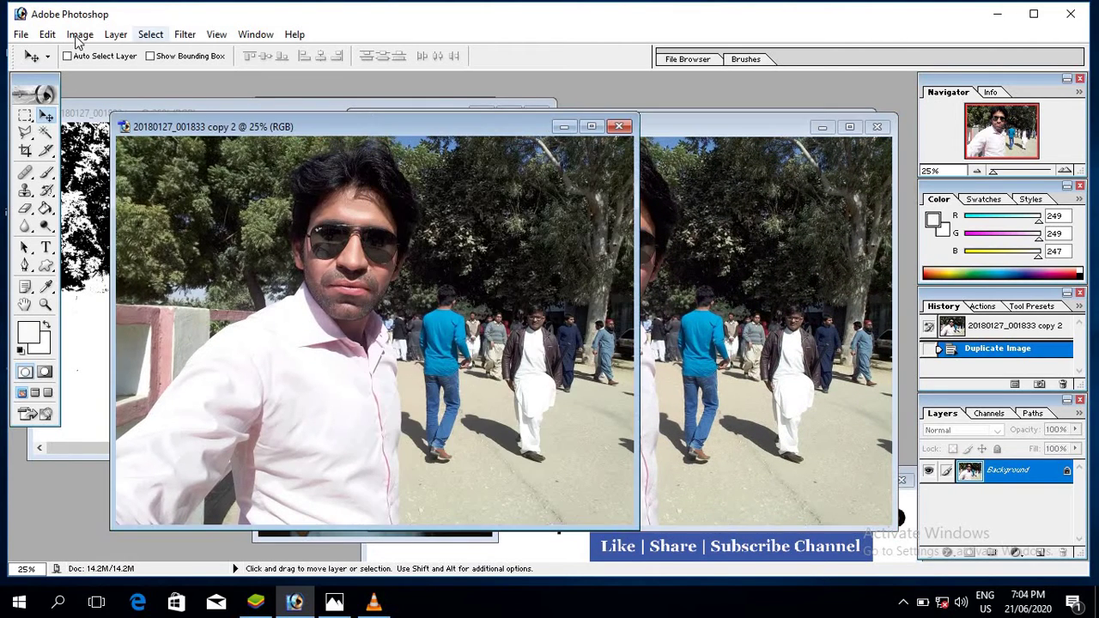
left_click(79, 34)
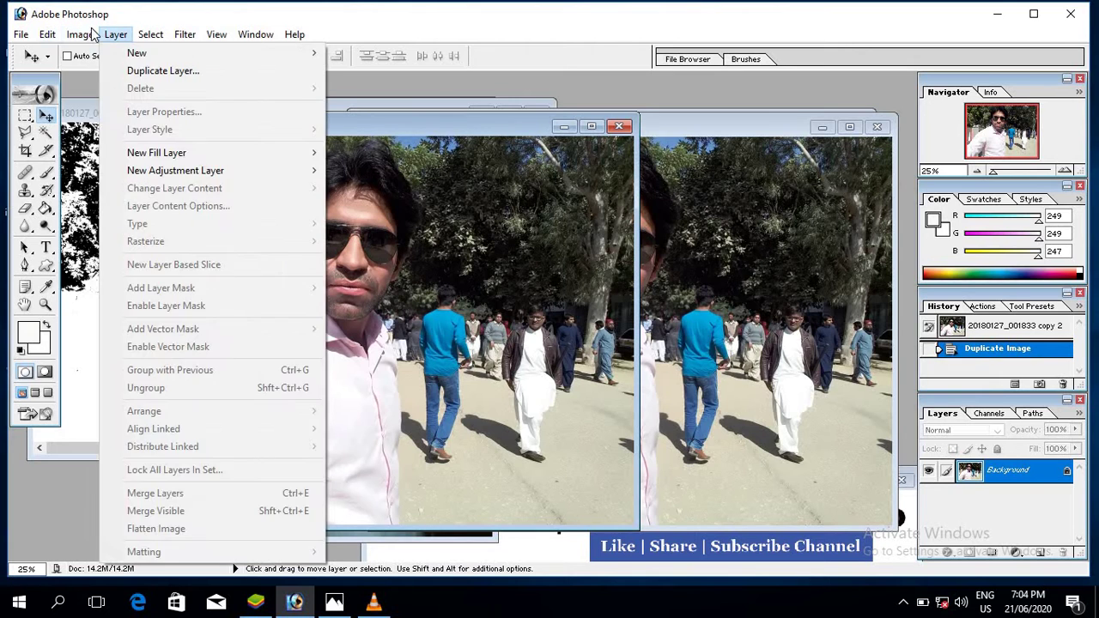
mouse_move(116, 77)
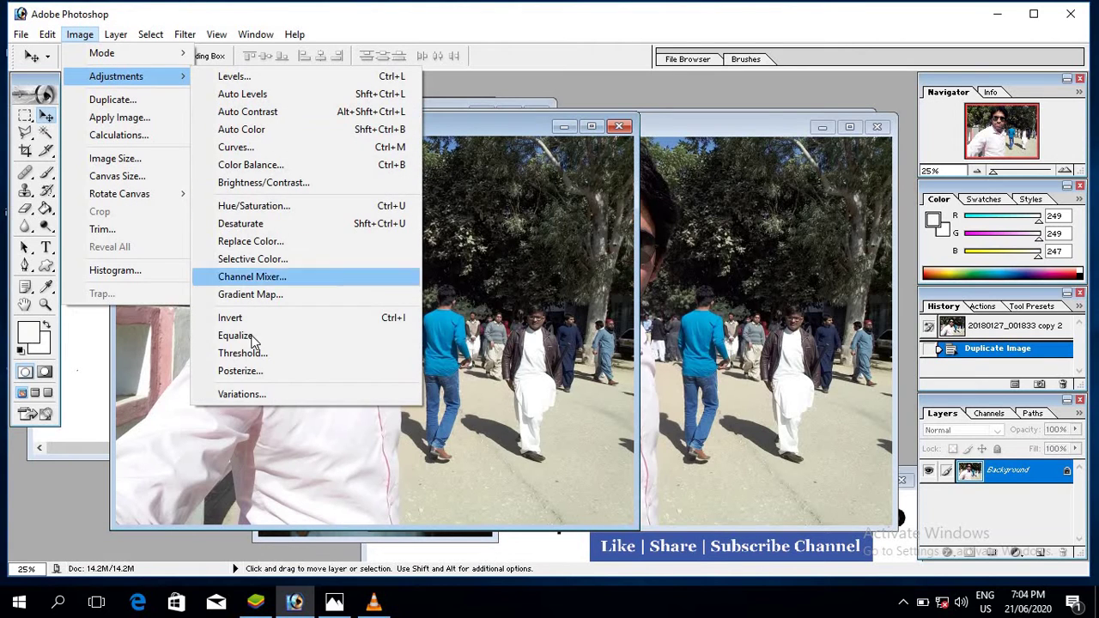
left_click(257, 393)
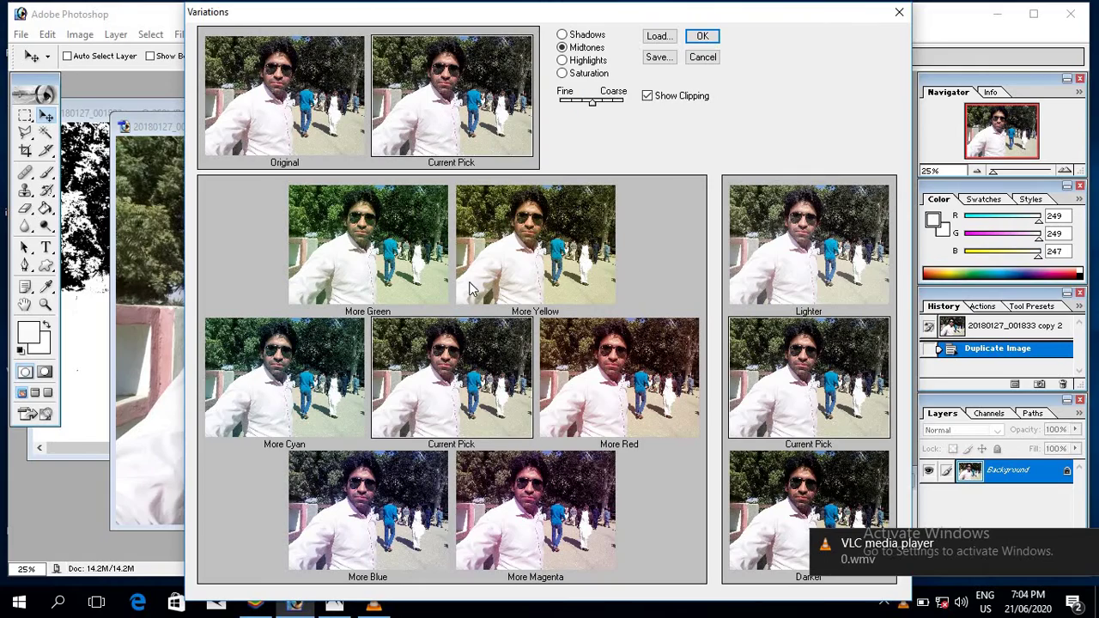
left_click(359, 249)
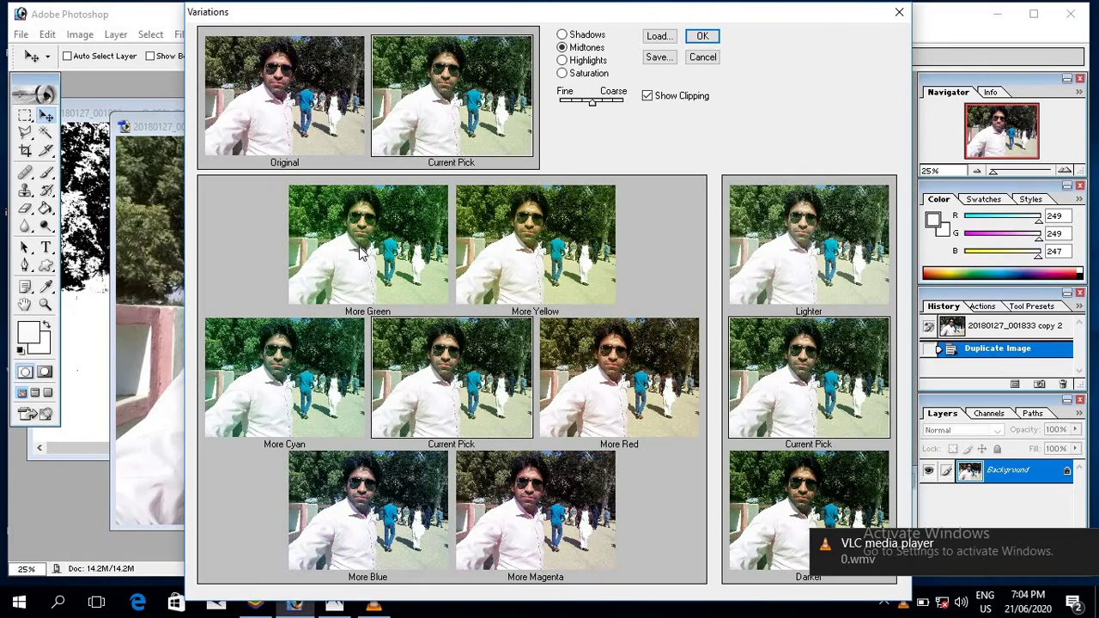
left_click(703, 35)
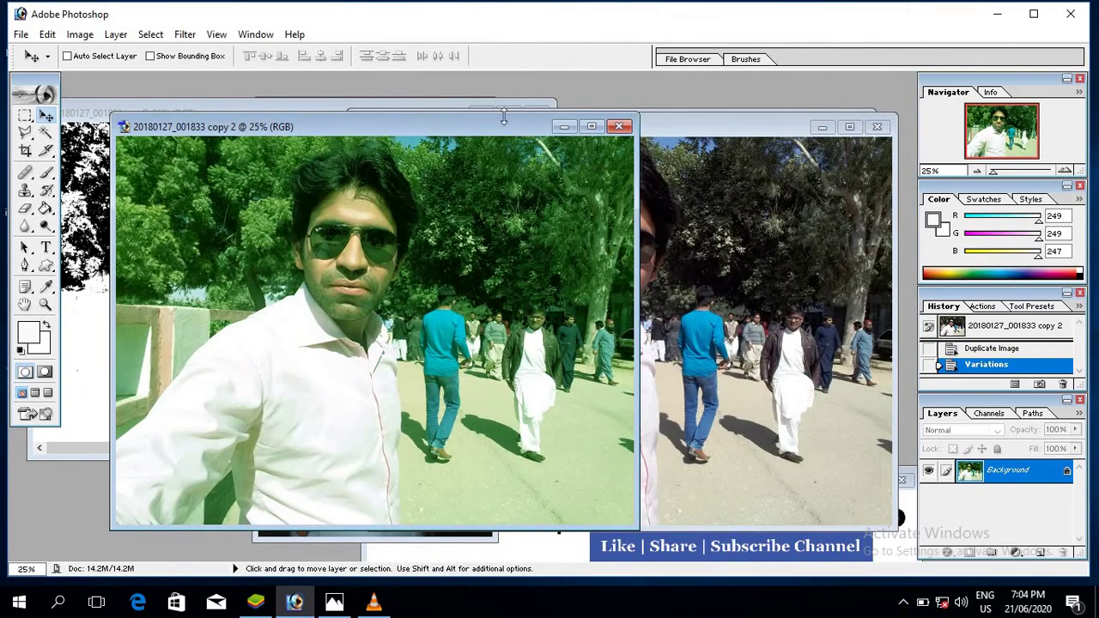
mouse_move(384, 127)
left_mouse_down()
mouse_move(577, 250)
mouse_move(468, 123)
left_mouse_up()
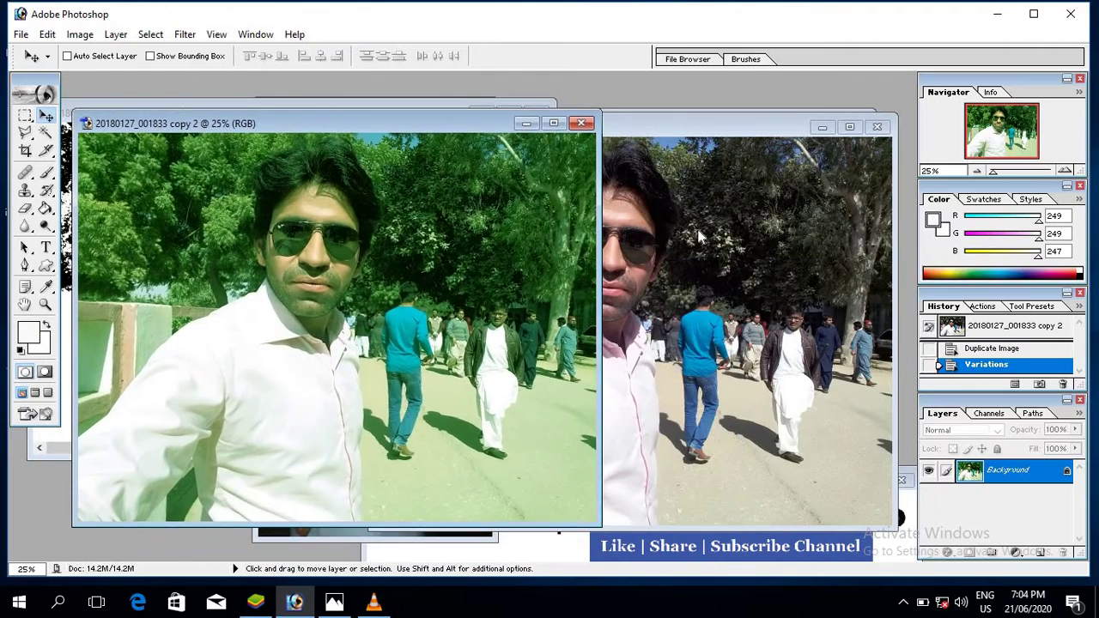
Duplicate copy 3 into a fourth copy and reposition its window.
left_click(652, 127)
right_click(652, 127)
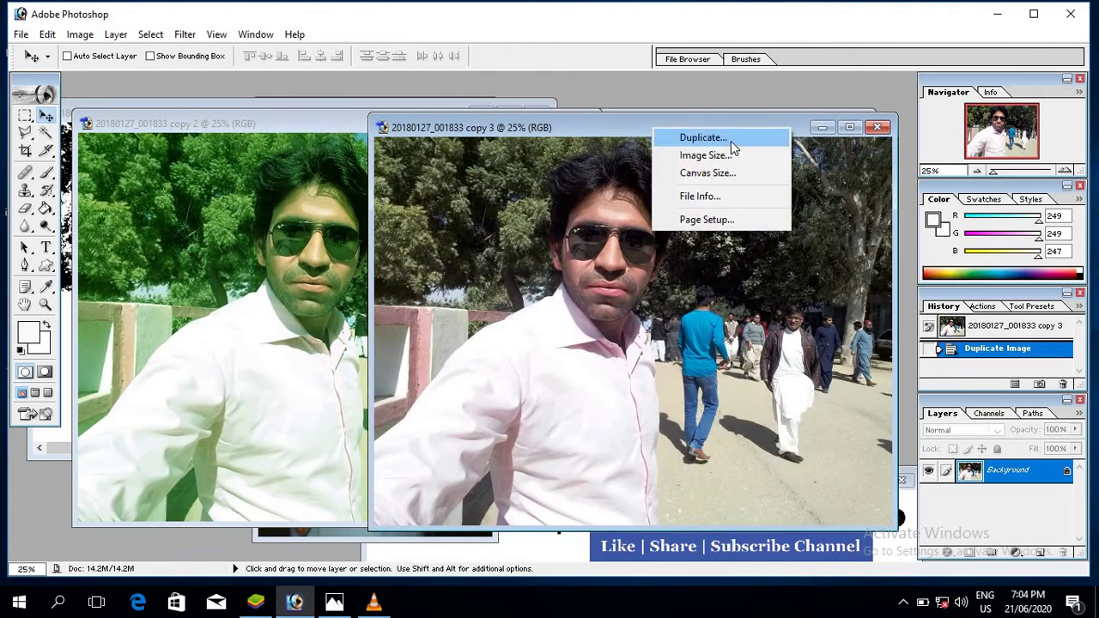
left_click(730, 141)
left_click(670, 287)
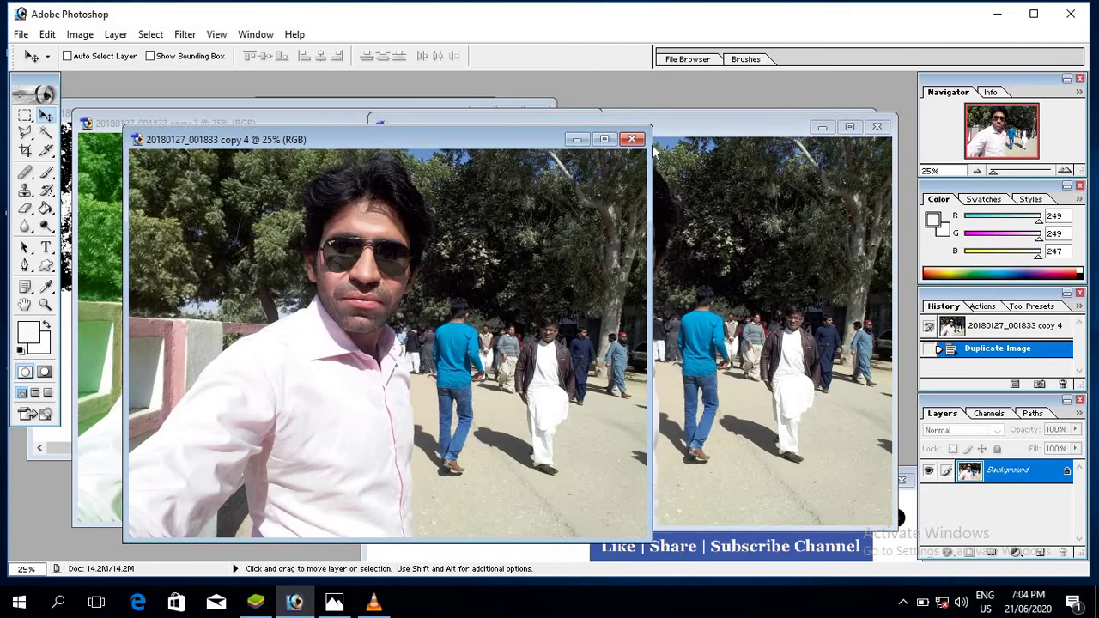
left_click_drag(601, 139, 588, 107)
Apply the green-tinted Variations adjustment to copy 3.
left_click(756, 127)
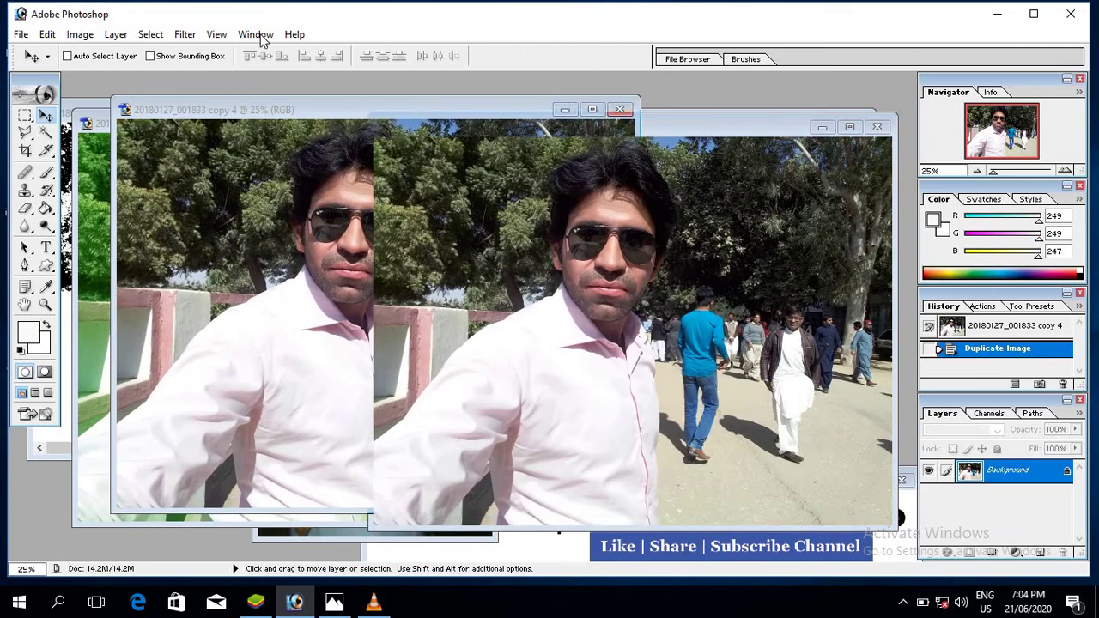
left_click(92, 36)
mouse_move(116, 77)
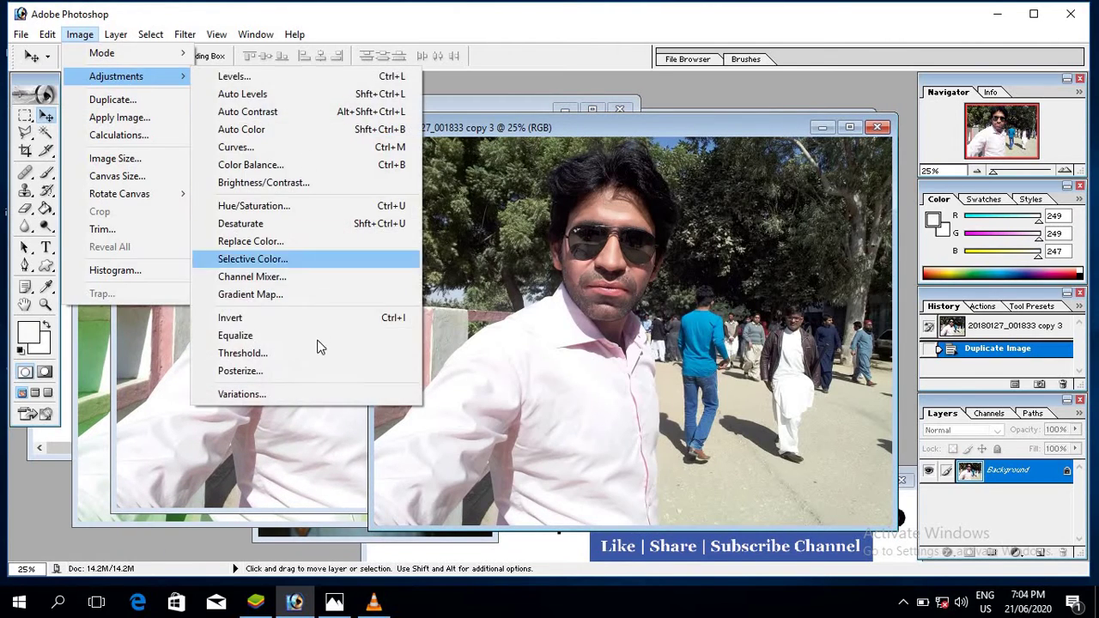
left_click(292, 393)
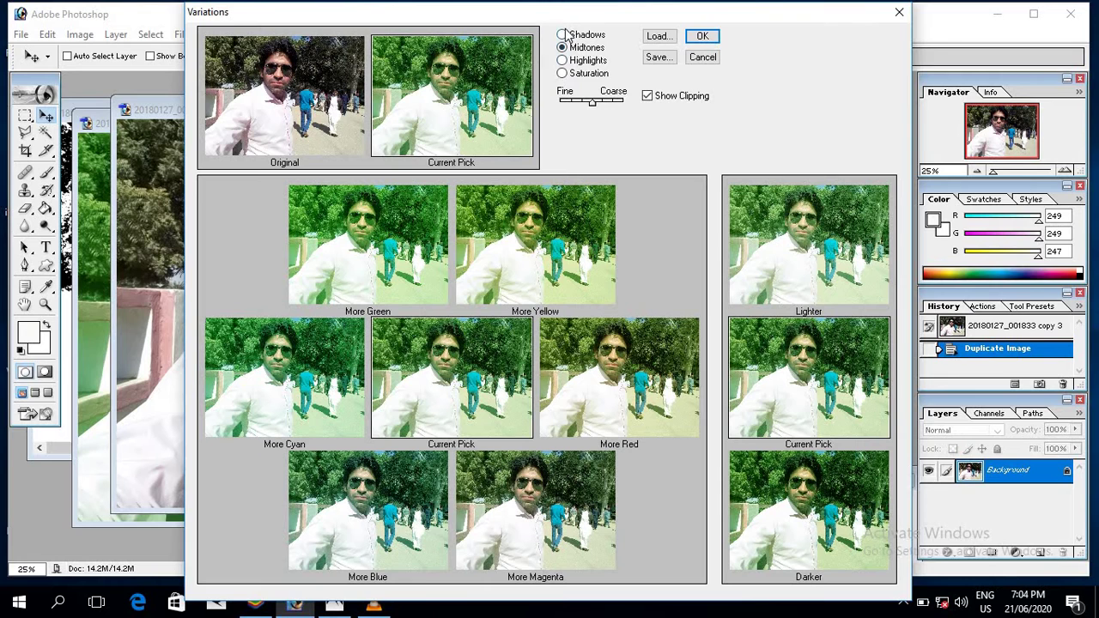
left_click(588, 60)
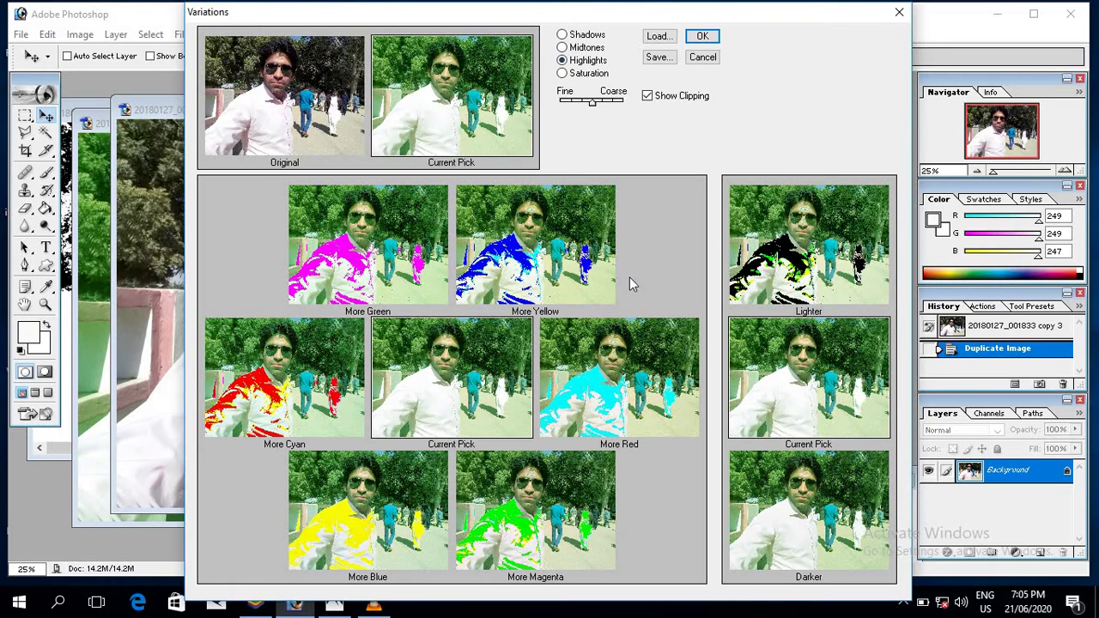
left_click(564, 36)
left_click(565, 48)
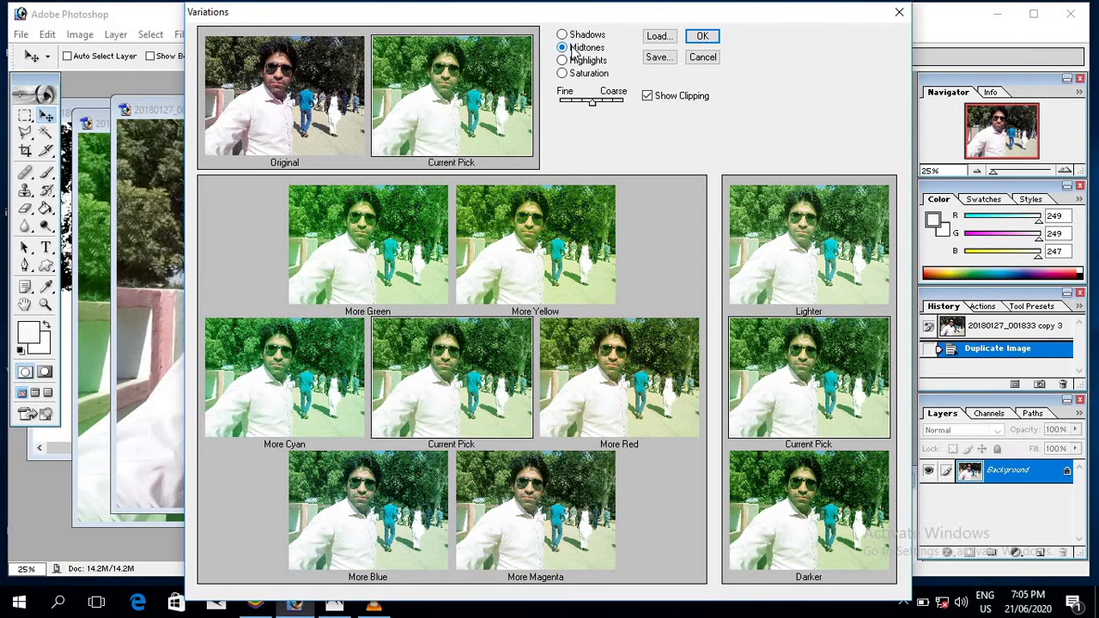
left_click(703, 36)
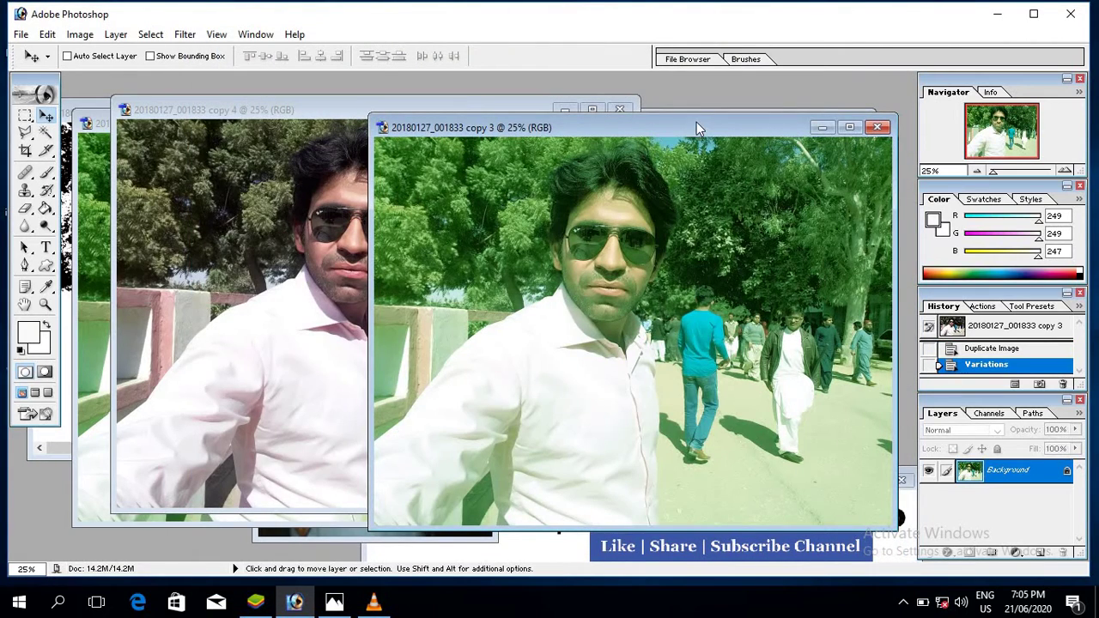
Reset Variations to Original and add More Red to copy 3.
left_click_drag(696, 122, 553, 98)
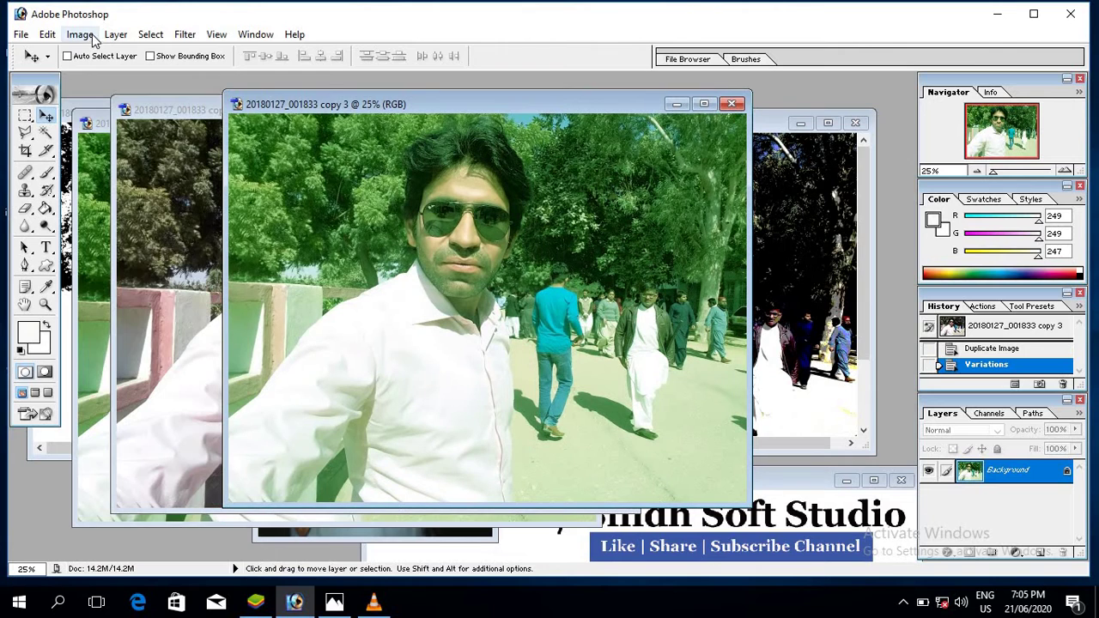
left_click(90, 36)
mouse_move(117, 77)
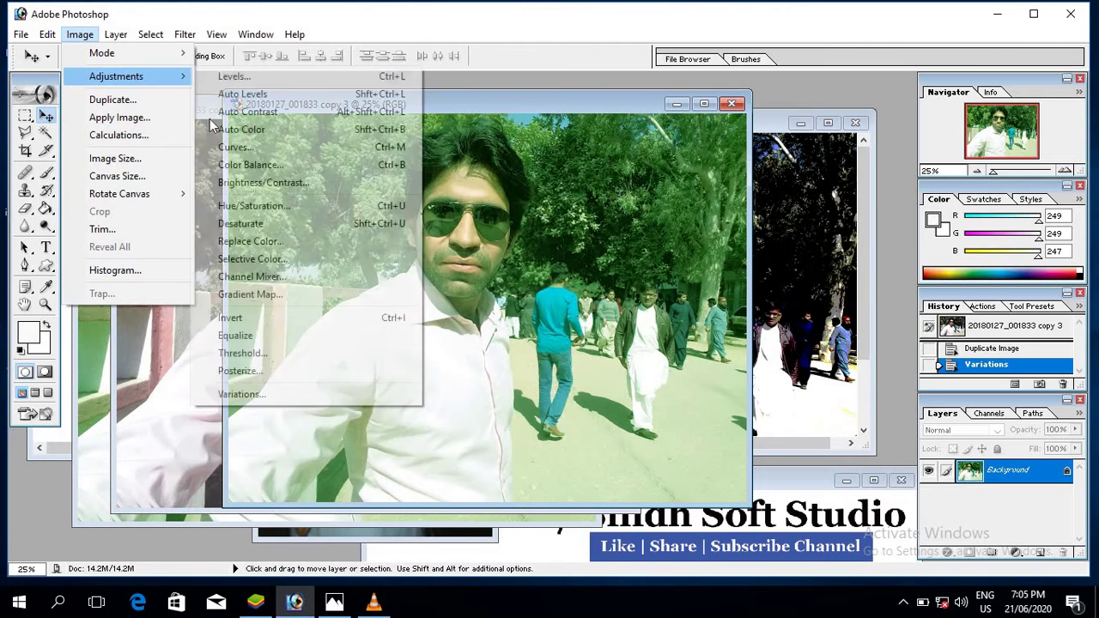
left_click(277, 405)
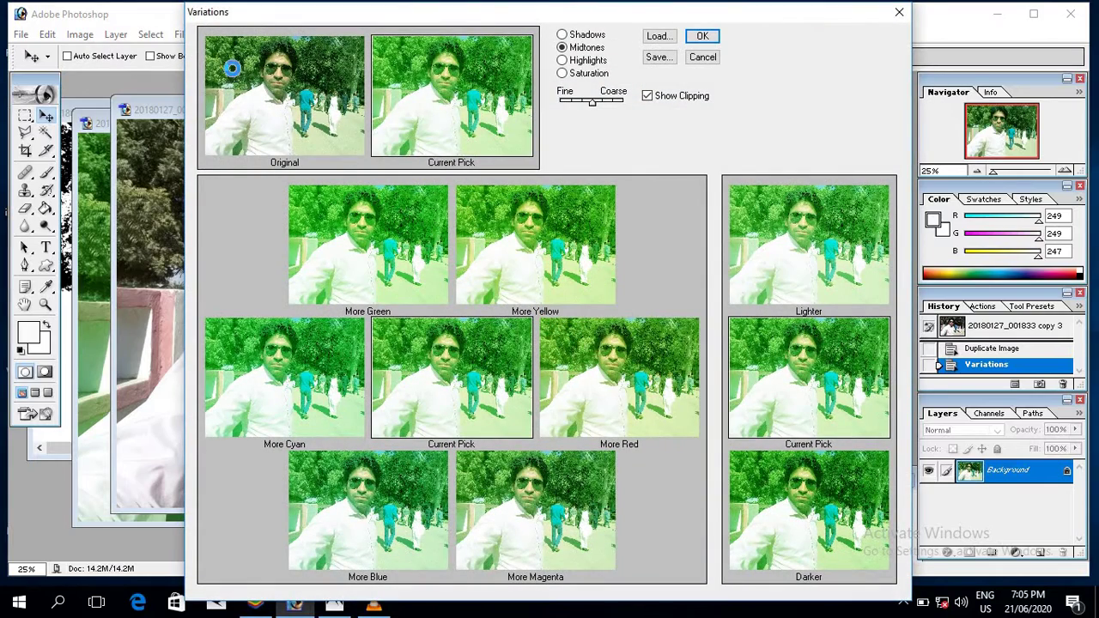
left_click(233, 68)
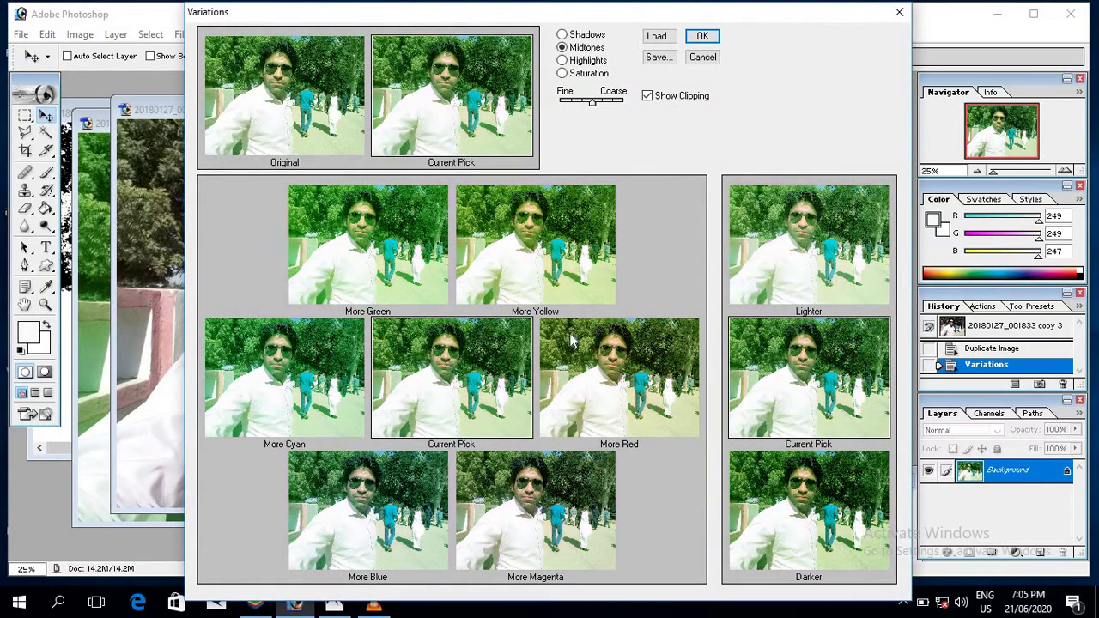
left_click(612, 382)
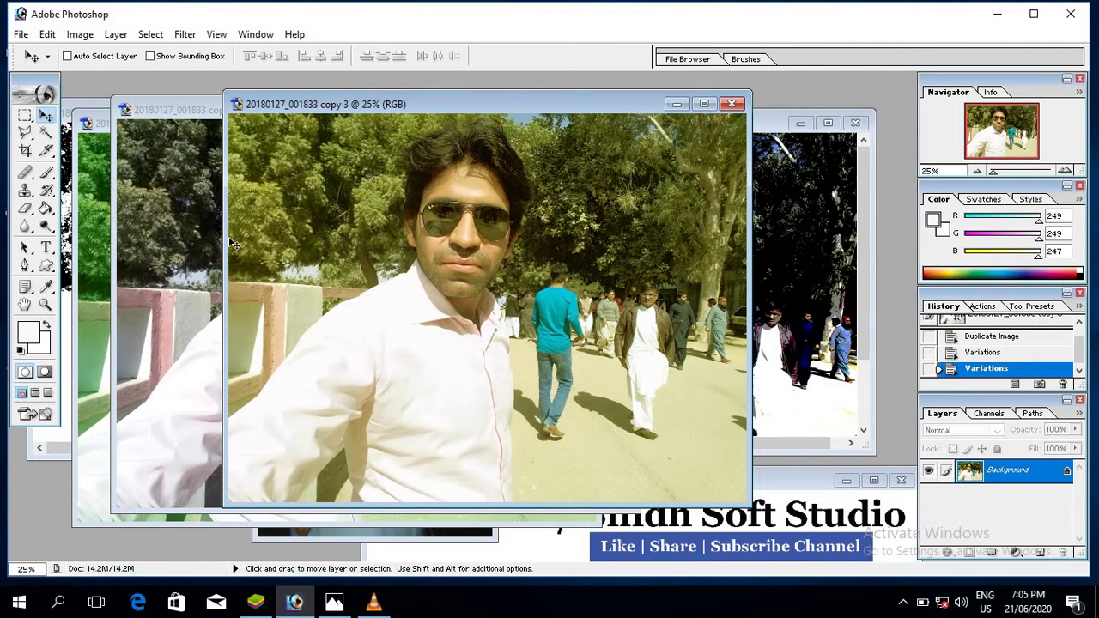
left_click(80, 36)
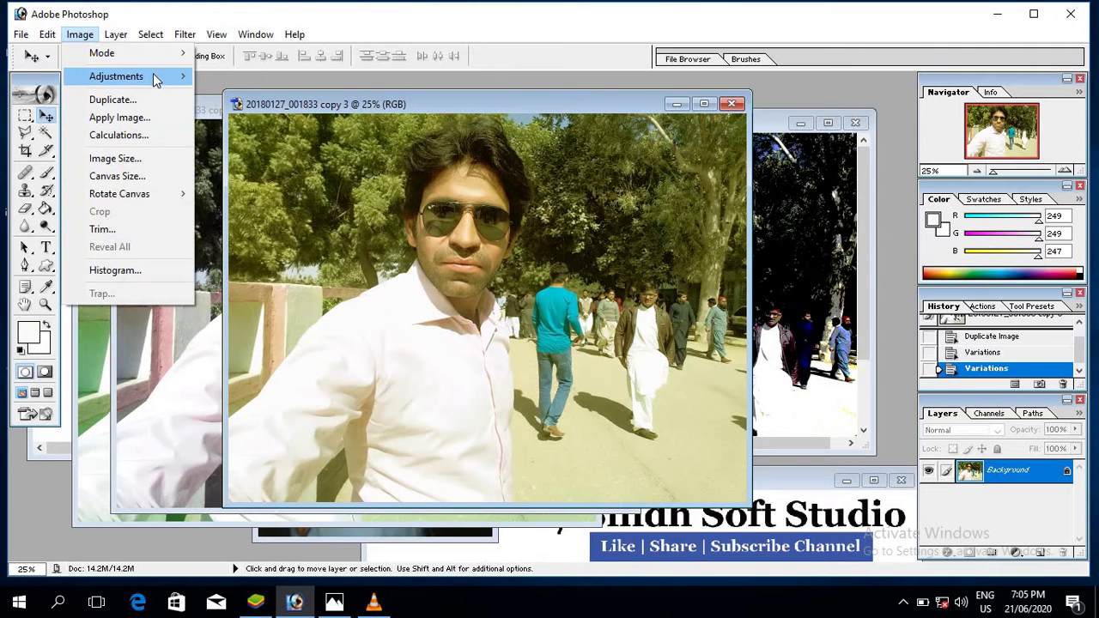
mouse_move(116, 77)
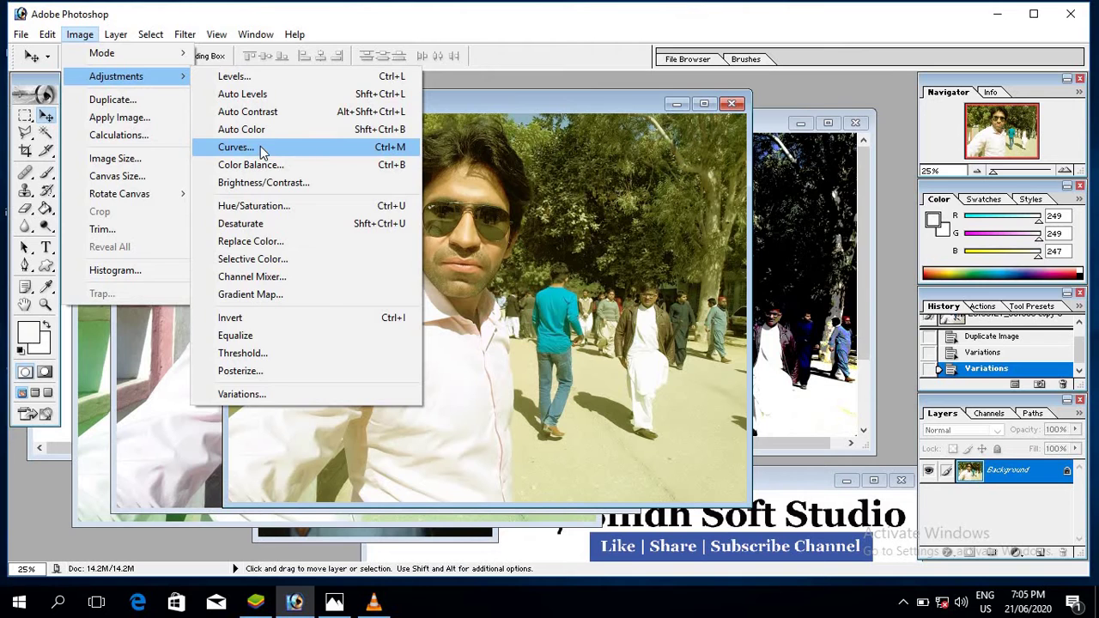
Brighten copy 3 by raising the RGB curve, then show ggg copy.jpg in Windows Photos.
left_click(263, 151)
left_click_drag(686, 240, 676, 228)
left_click(820, 154)
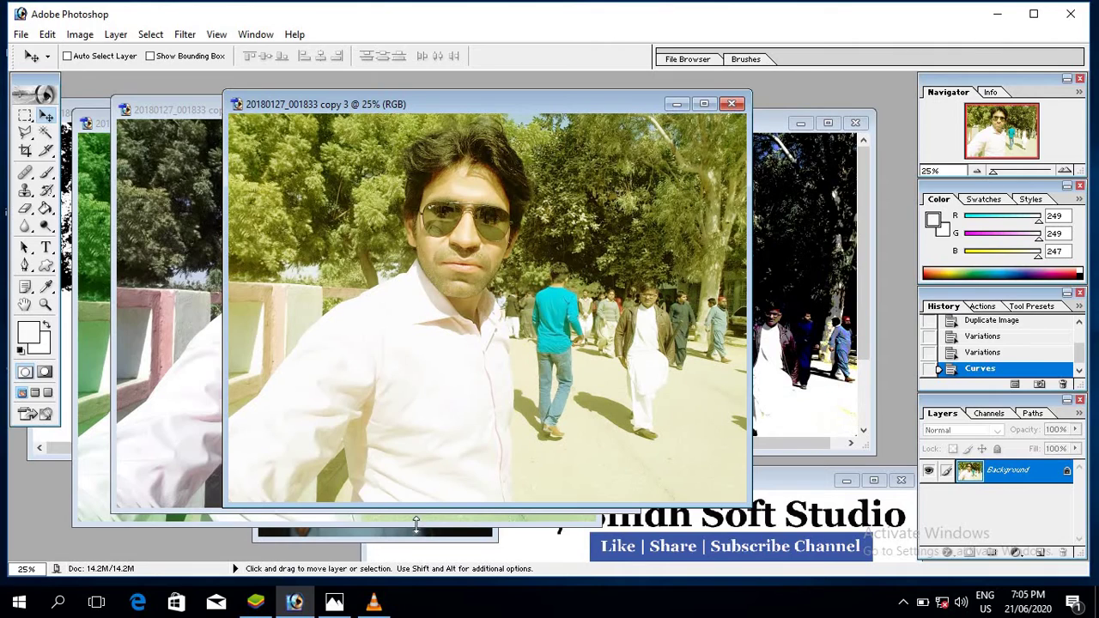
left_click(334, 604)
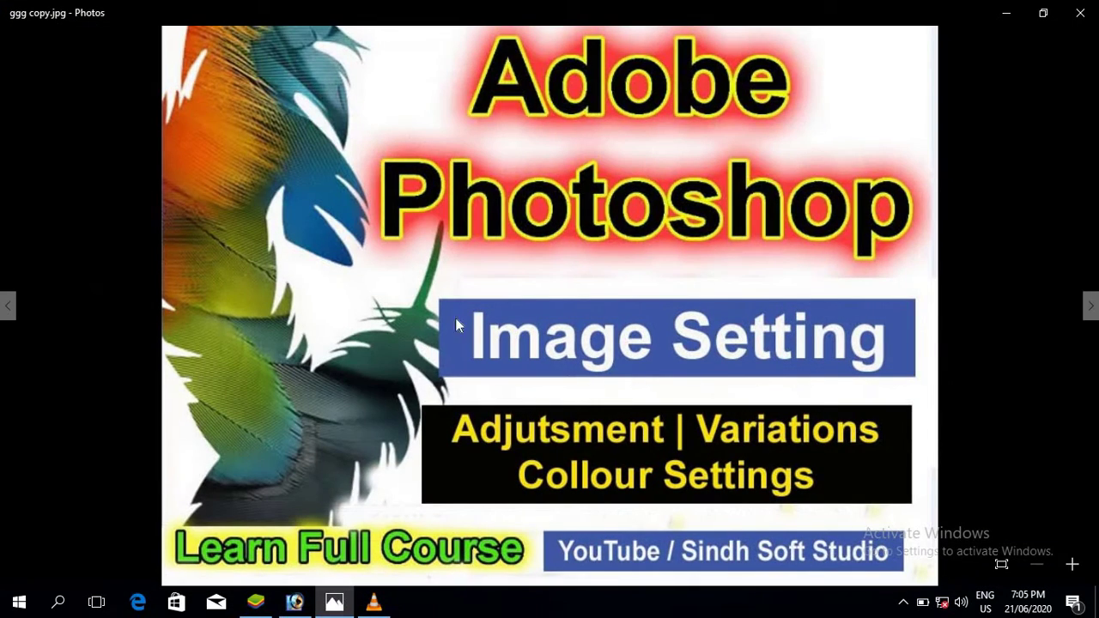